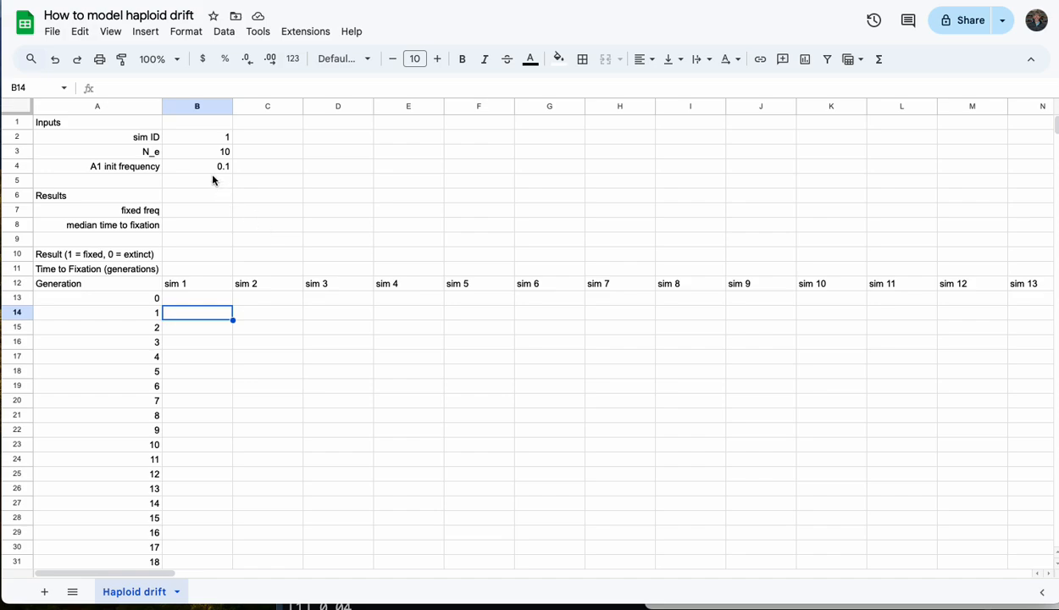
- Enter the formula =B4 in cell B13 so sim 1's generation 0 takes the A1 initial frequency
{"action": "left_click", "coordinate": [208, 170]}
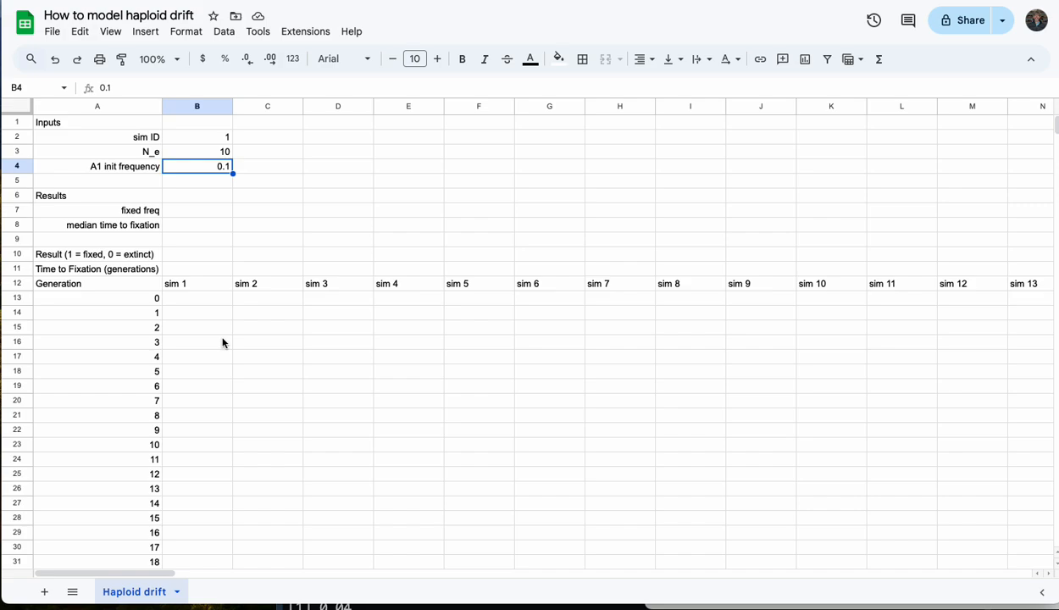
{"action": "left_click", "coordinate": [213, 304]}
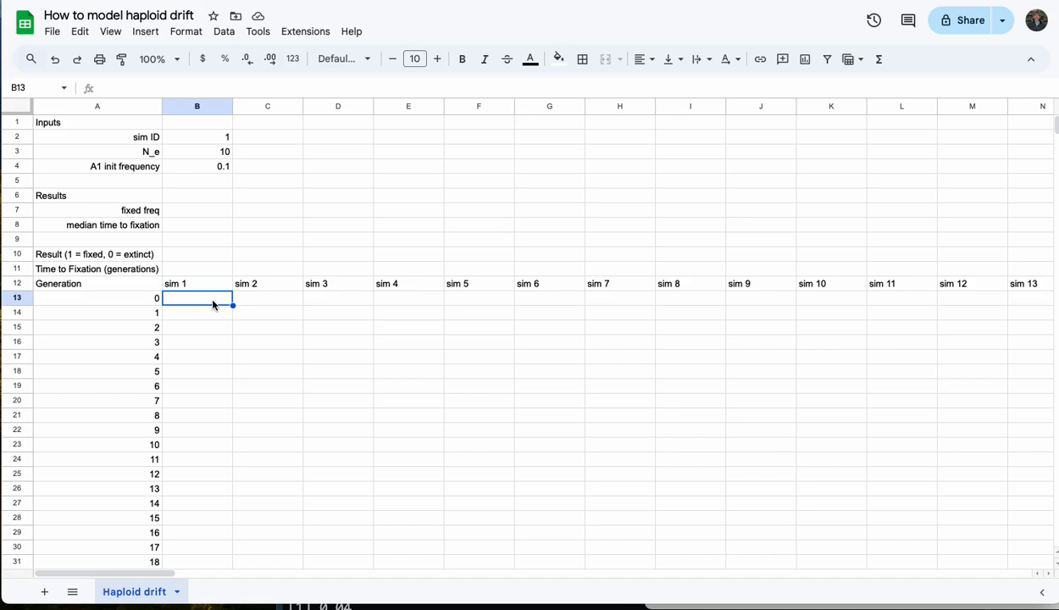
{"action": "type", "text": "="}
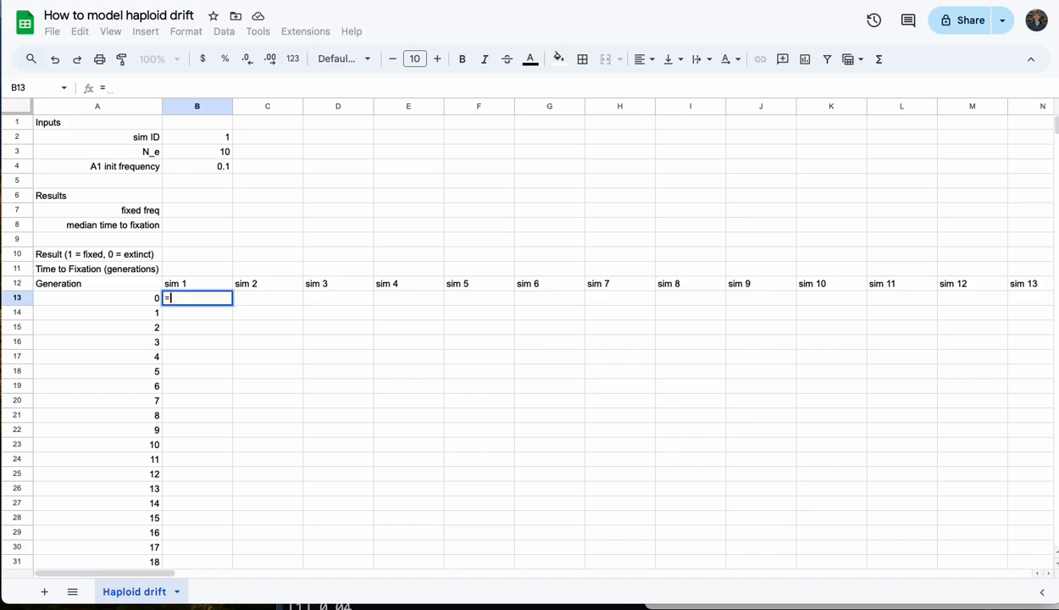
{"action": "left_click", "coordinate": [212, 170]}
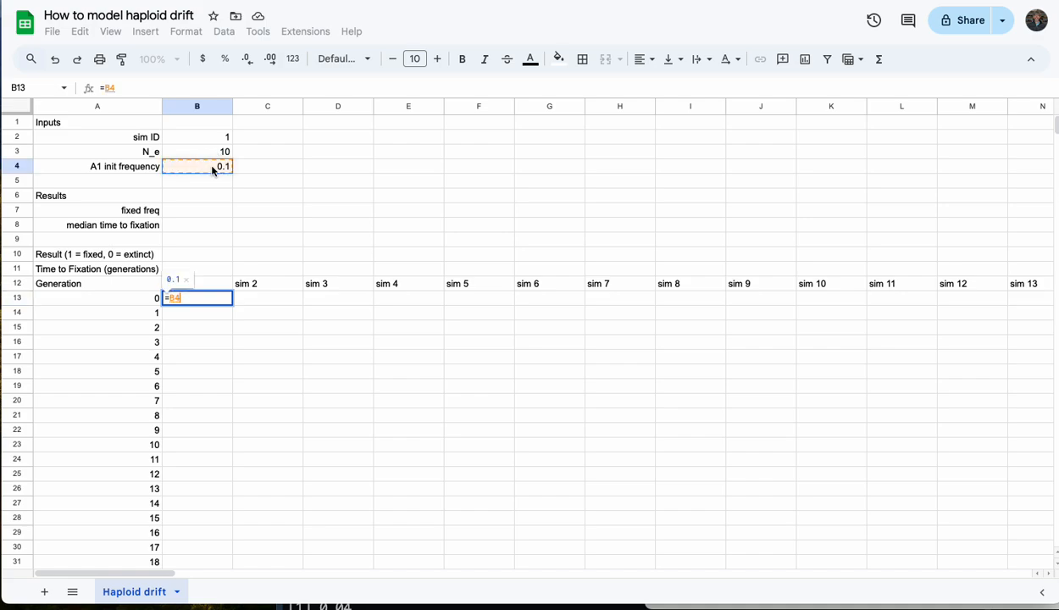
{"action": "key", "text": "Return"}
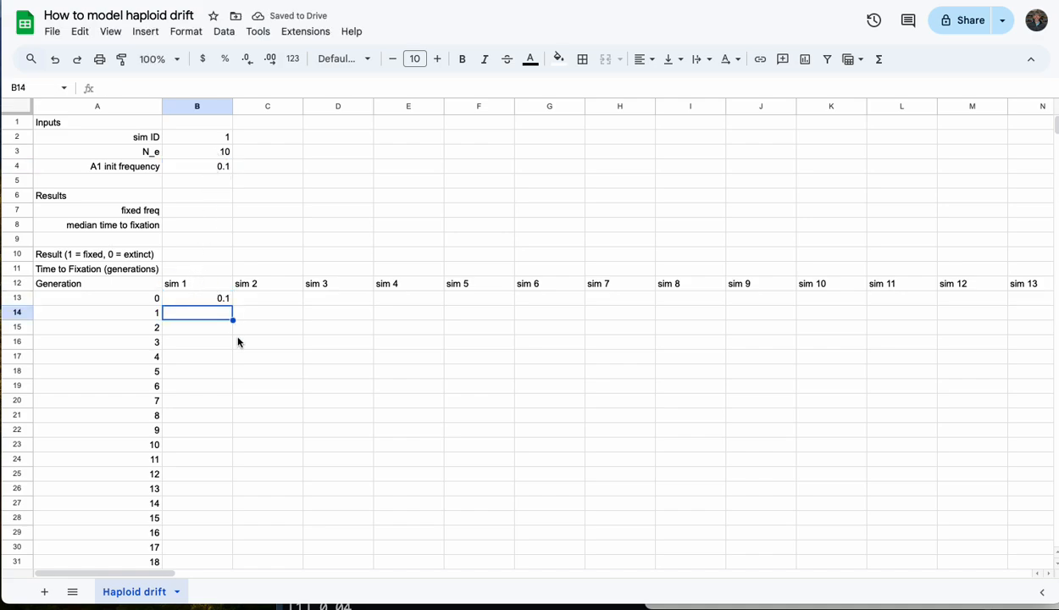
- Anchor the column in B13's formula so it reads =$B4
{"action": "left_click", "coordinate": [223, 300]}
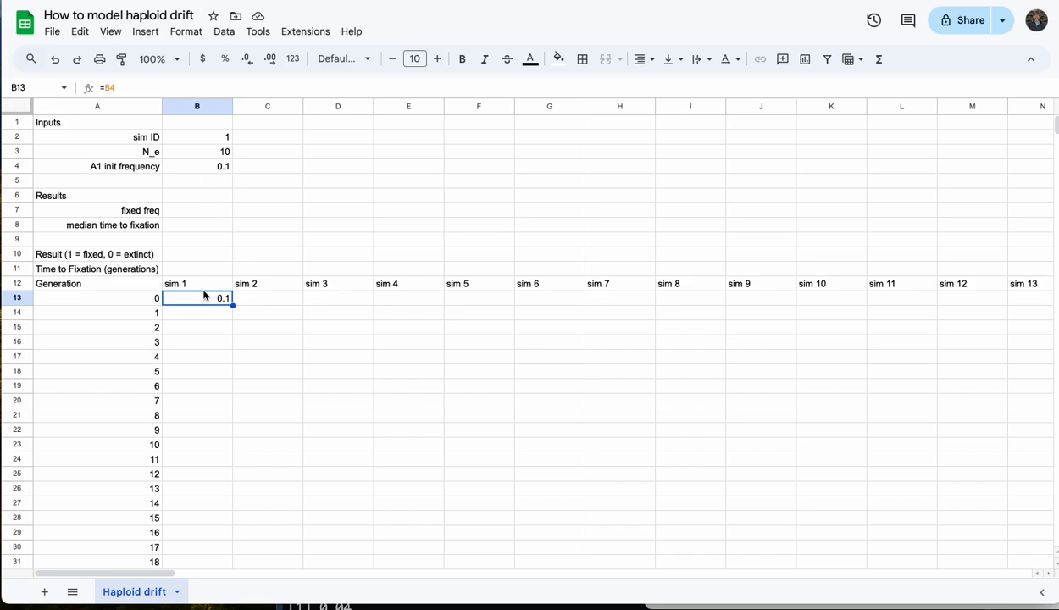
{"action": "left_click", "coordinate": [104, 86]}
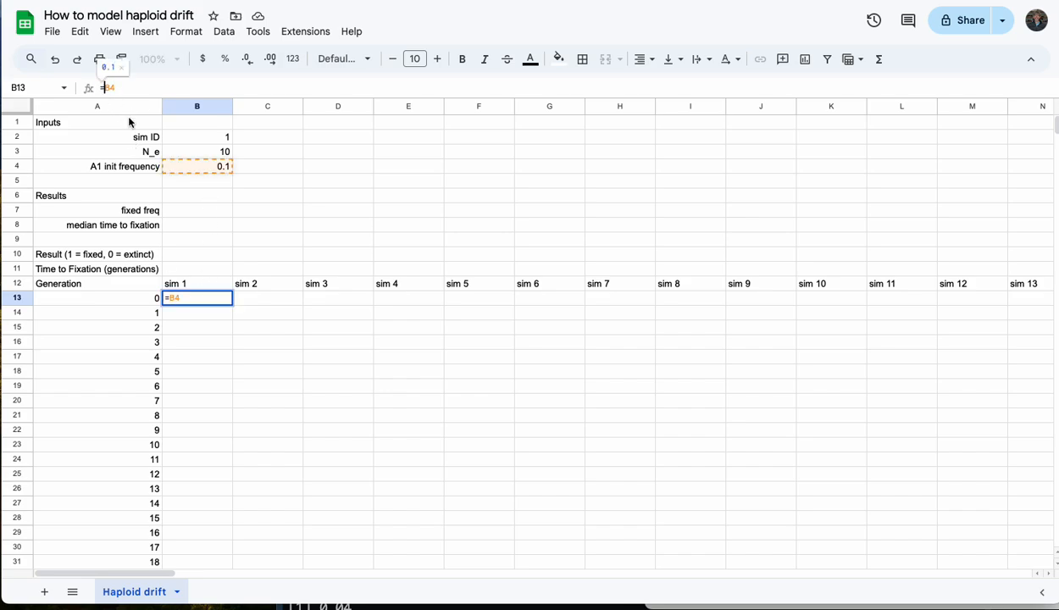
{"action": "type", "text": "$"}
{"action": "key", "text": "Return"}
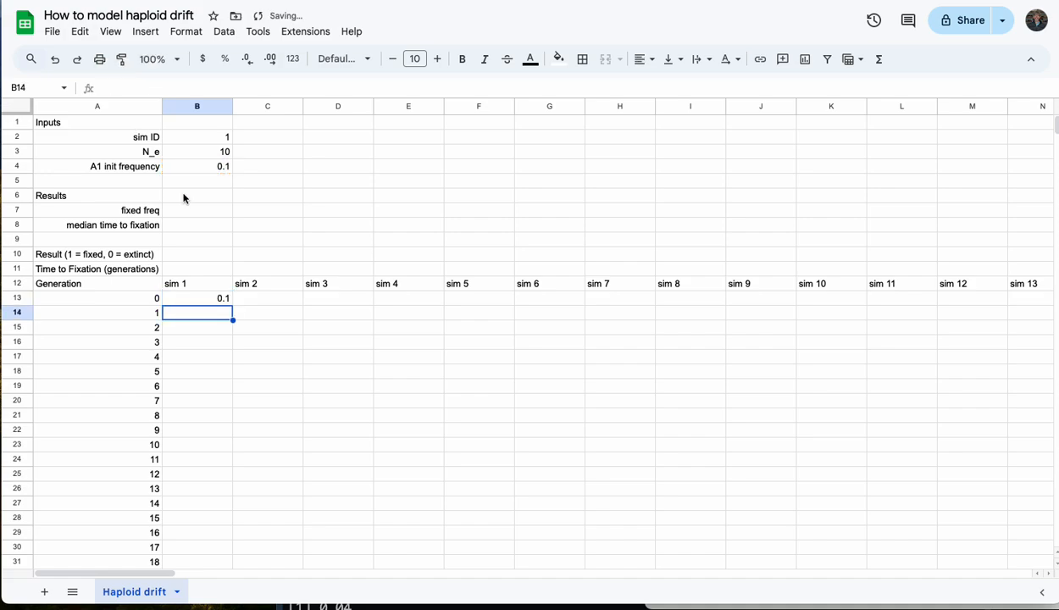
- Fill the generation 0 formula from B13 across the row to sim 100 in column CW
{"action": "left_click", "coordinate": [223, 301]}
{"action": "left_click_drag", "start_coordinate": [229, 306], "coordinate": [1050, 298]}
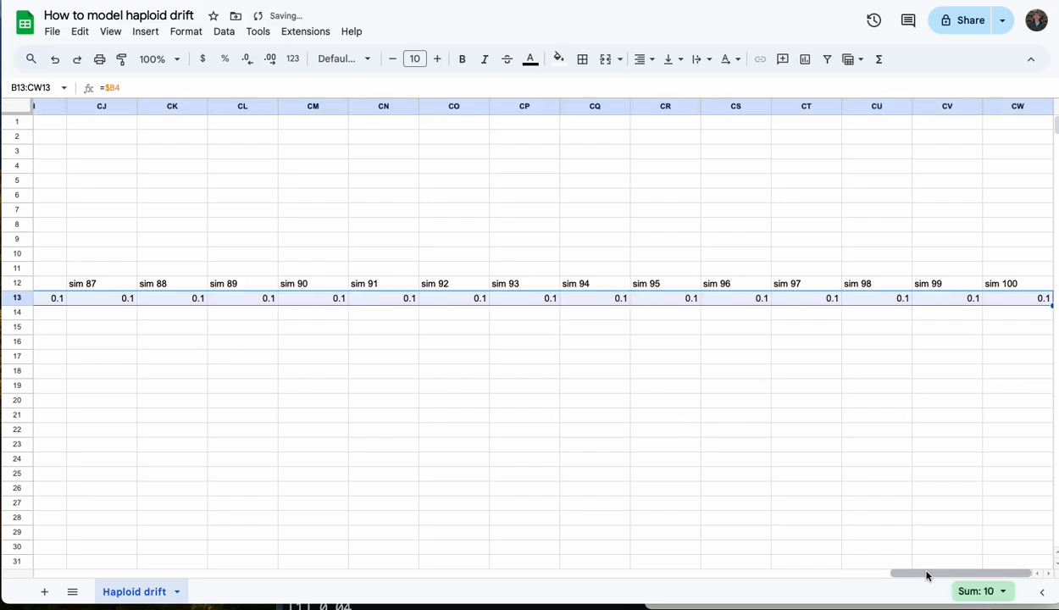
{"action": "left_click_drag", "start_coordinate": [927, 573], "coordinate": [4, 539]}
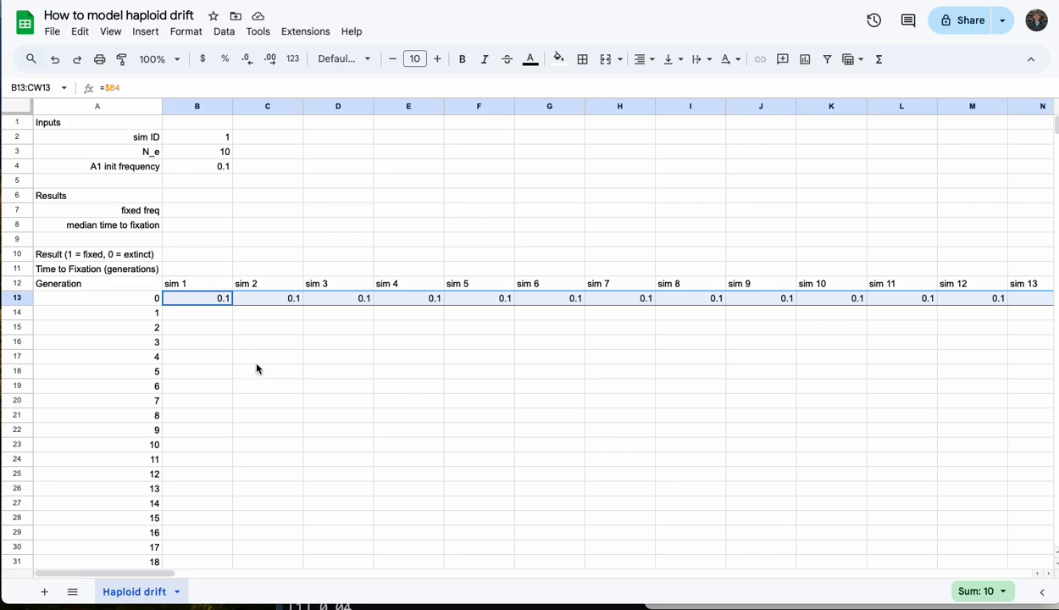
- Begin a binom.inv formula in B14 for sim 1's generation 1, using the N_e value in B3 as the number of trials
{"action": "left_click", "coordinate": [220, 317]}
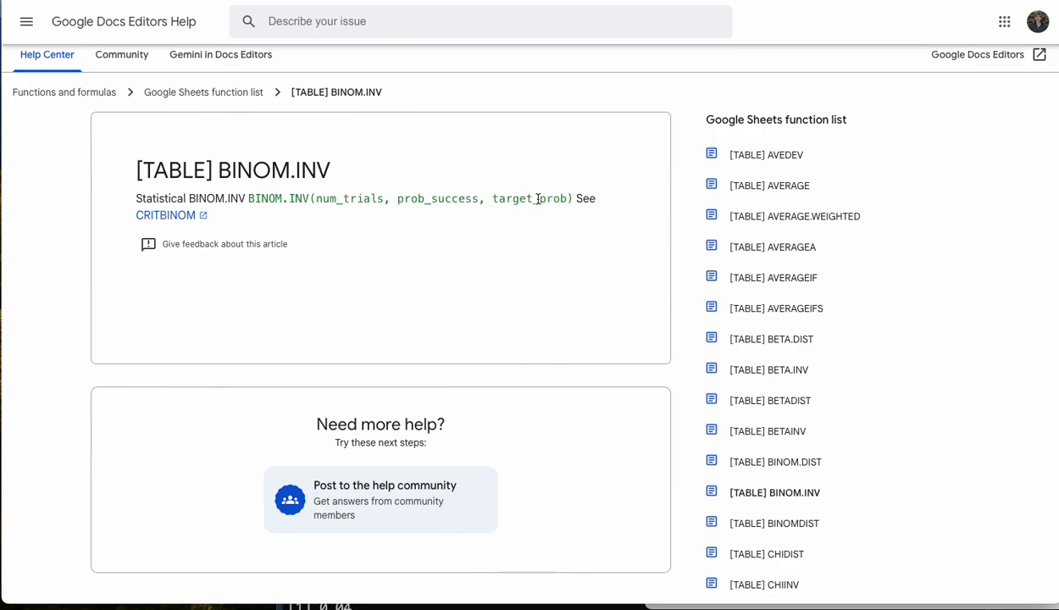
{"action": "left_click", "coordinate": [746, 1]}
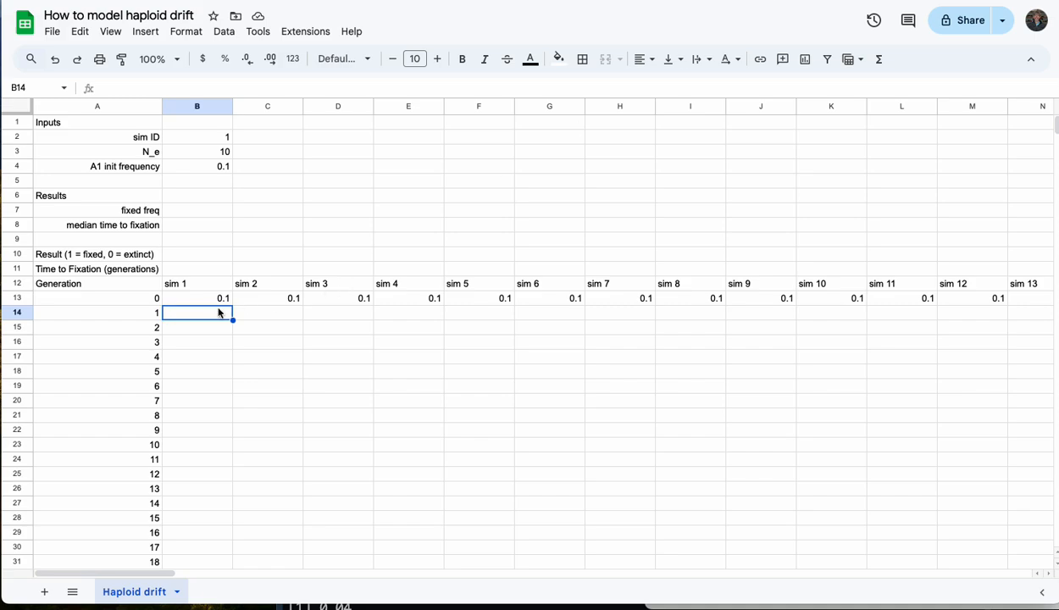
{"action": "type", "text": "=bi"}
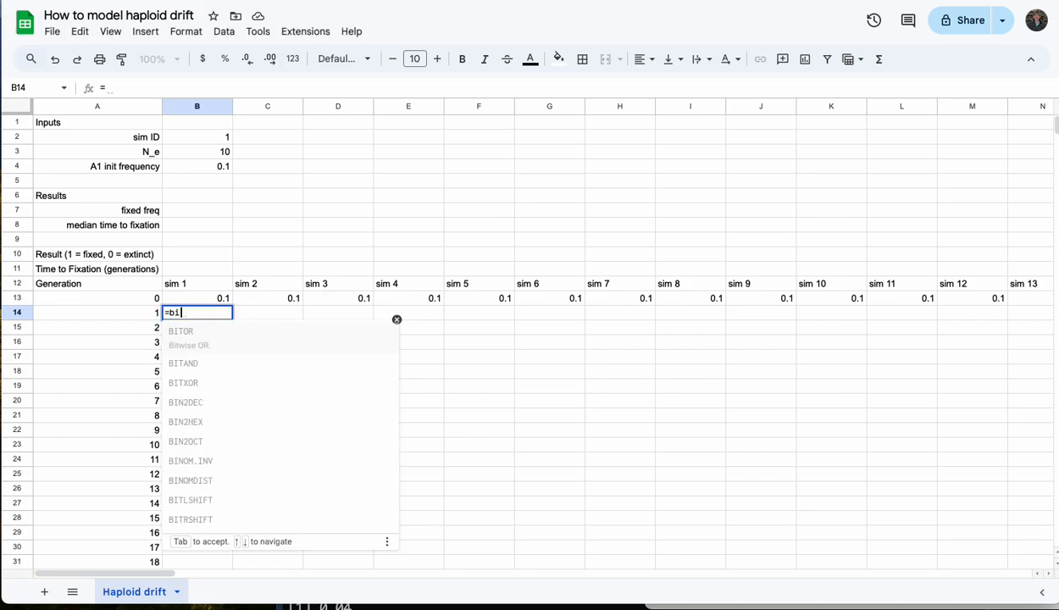
{"action": "type", "text": "nom.inv("}
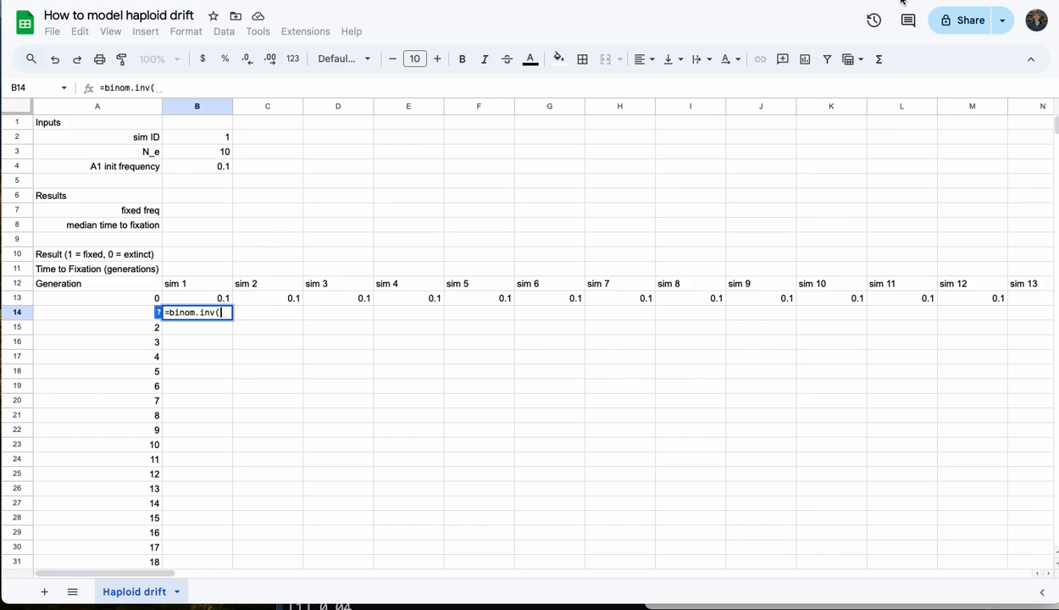
{"action": "left_click", "coordinate": [932, 0]}
{"action": "left_click", "coordinate": [835, 3]}
{"action": "left_click", "coordinate": [215, 154]}
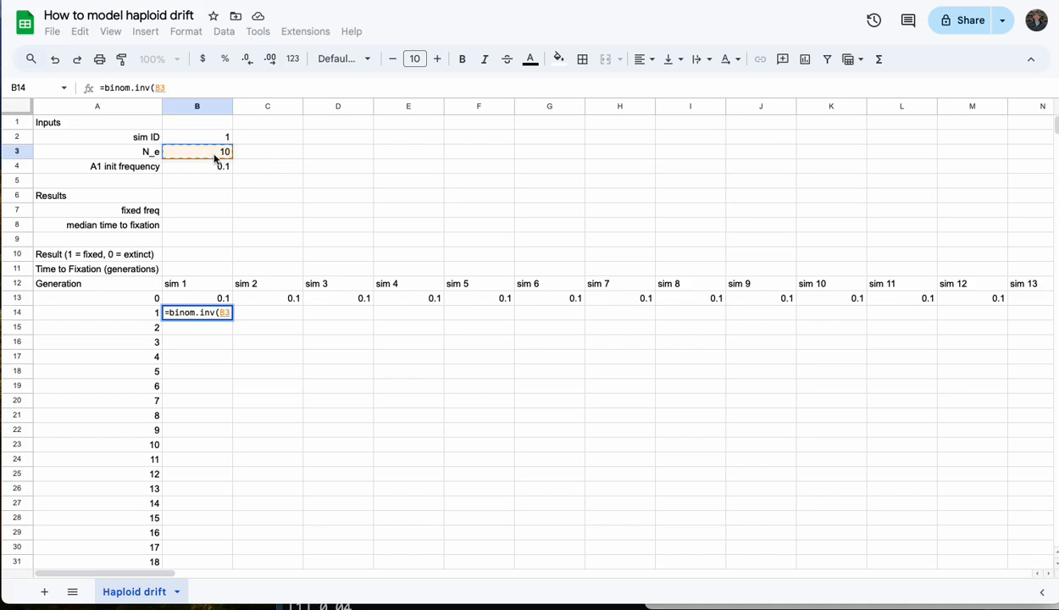
{"action": "type", "text": ","}
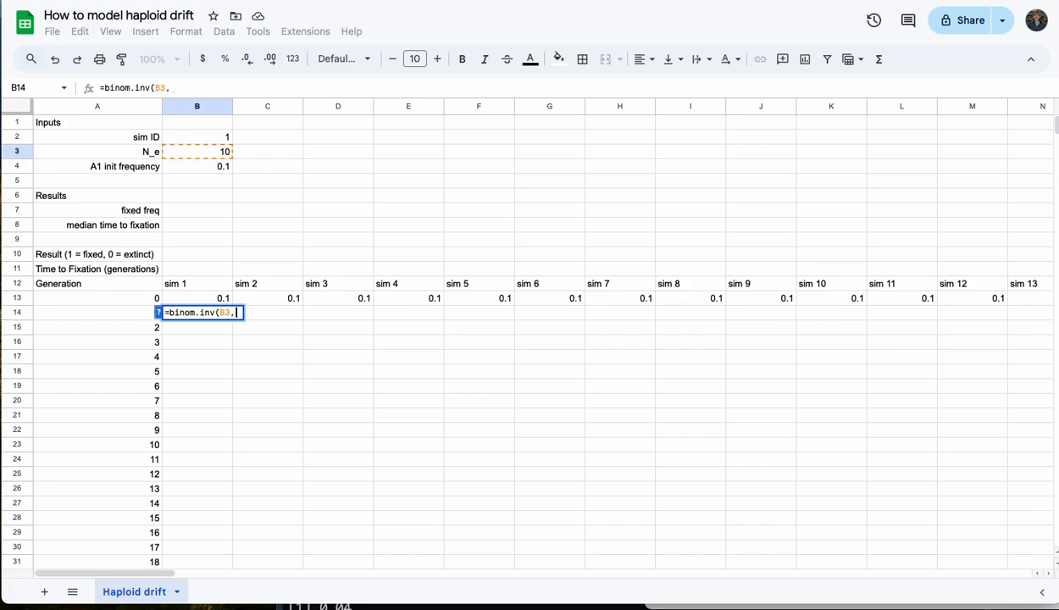
- Complete B14's formula as =binom.inv(B3,B13,rand()), with the generation 0 frequency as the success probability
{"action": "left_click", "coordinate": [217, 170]}
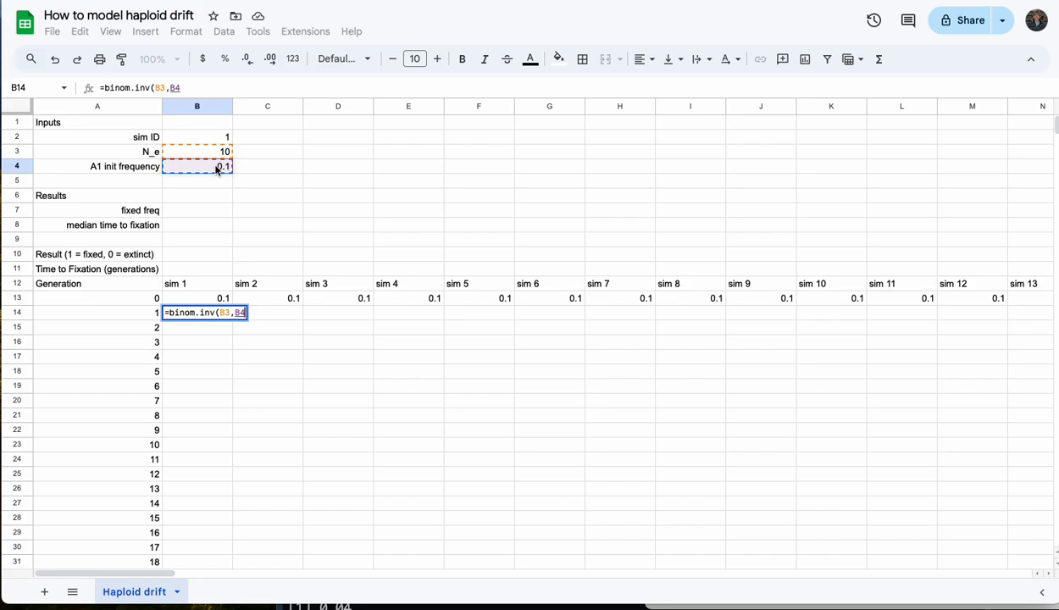
{"action": "key", "text": "BackSpace"}
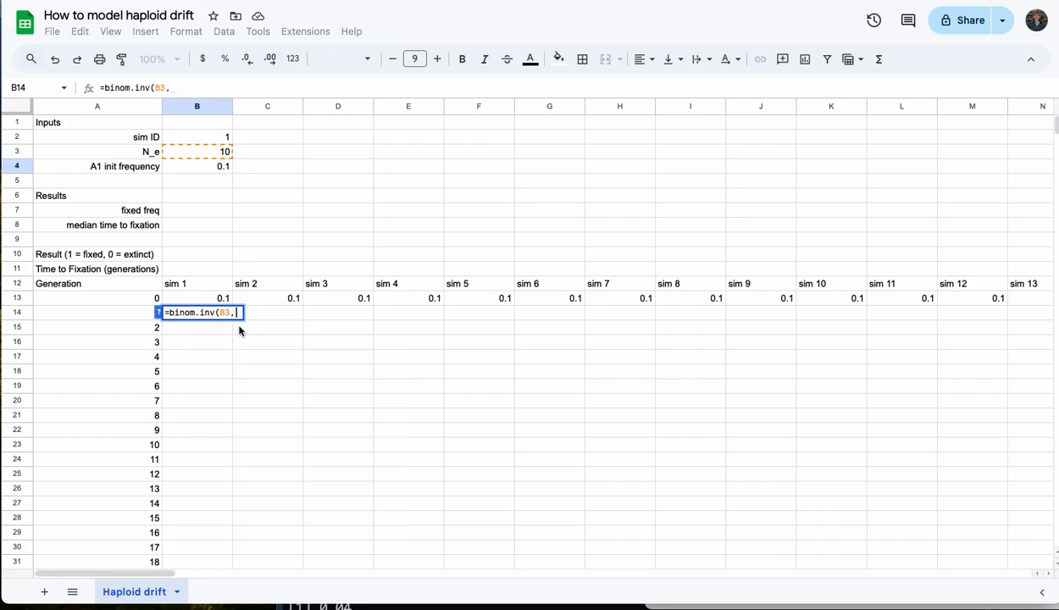
{"action": "left_click", "coordinate": [212, 298]}
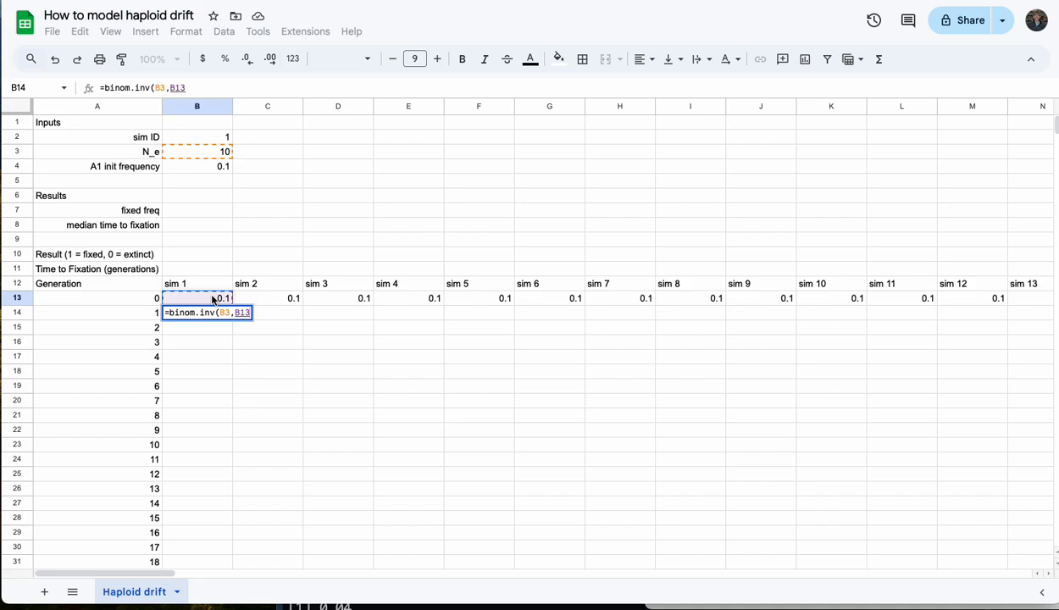
{"action": "type", "text": ","}
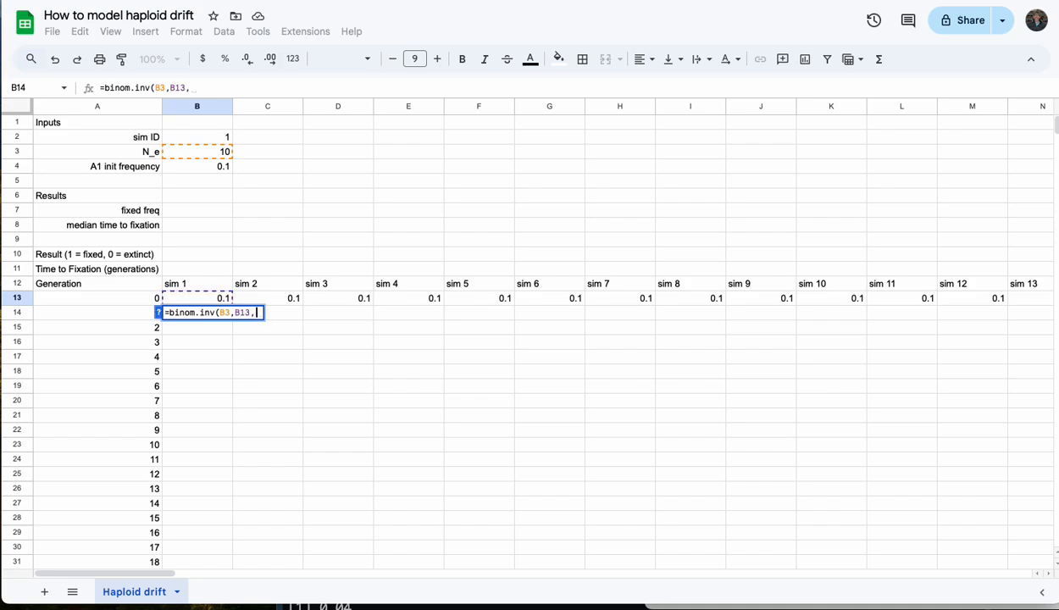
{"action": "type", "text": "rand("}
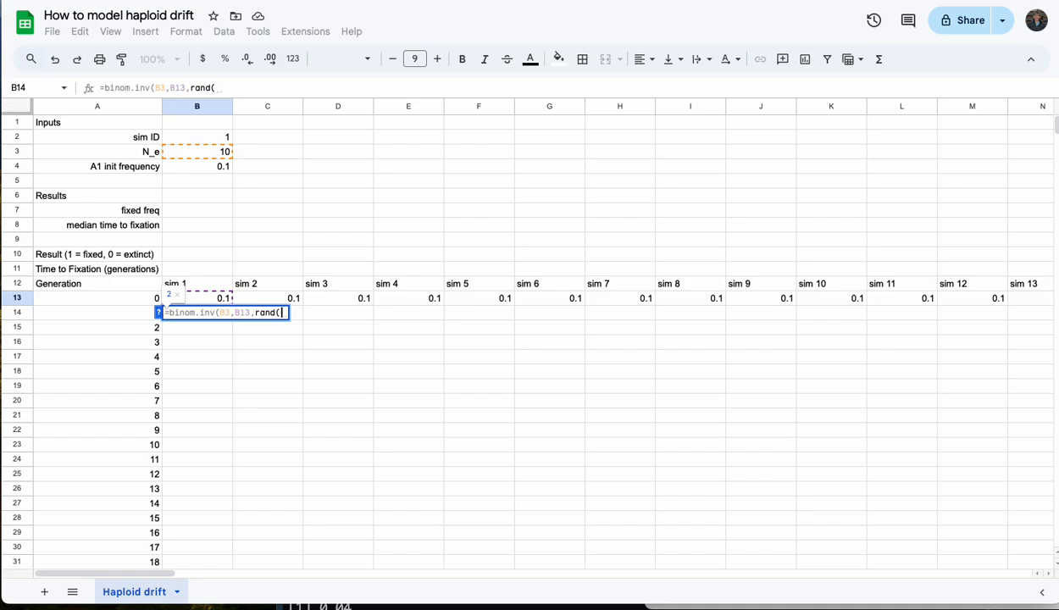
{"action": "type", "text": "))"}
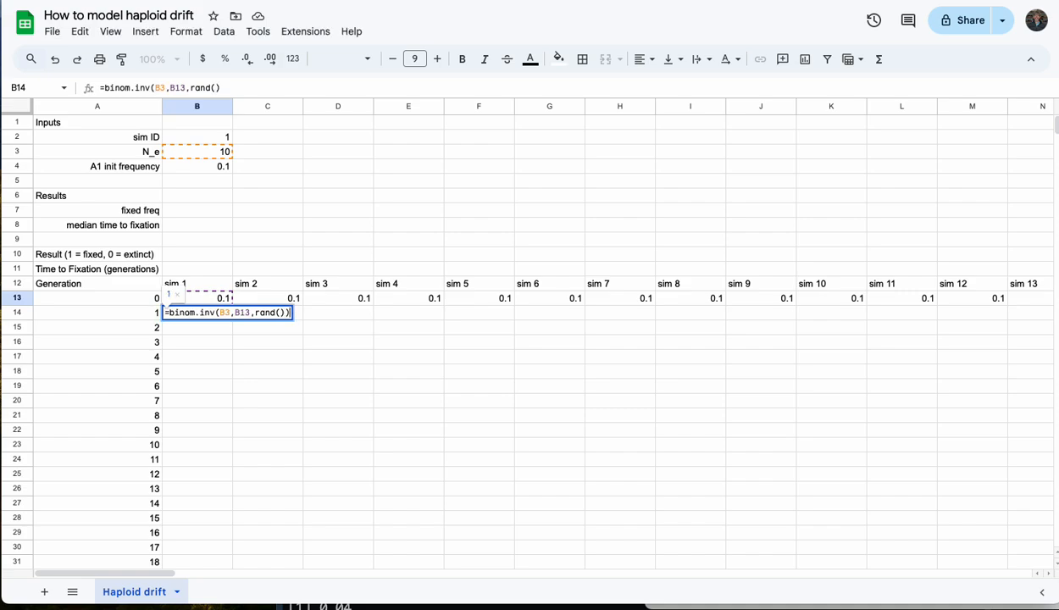
{"action": "key", "text": "Return"}
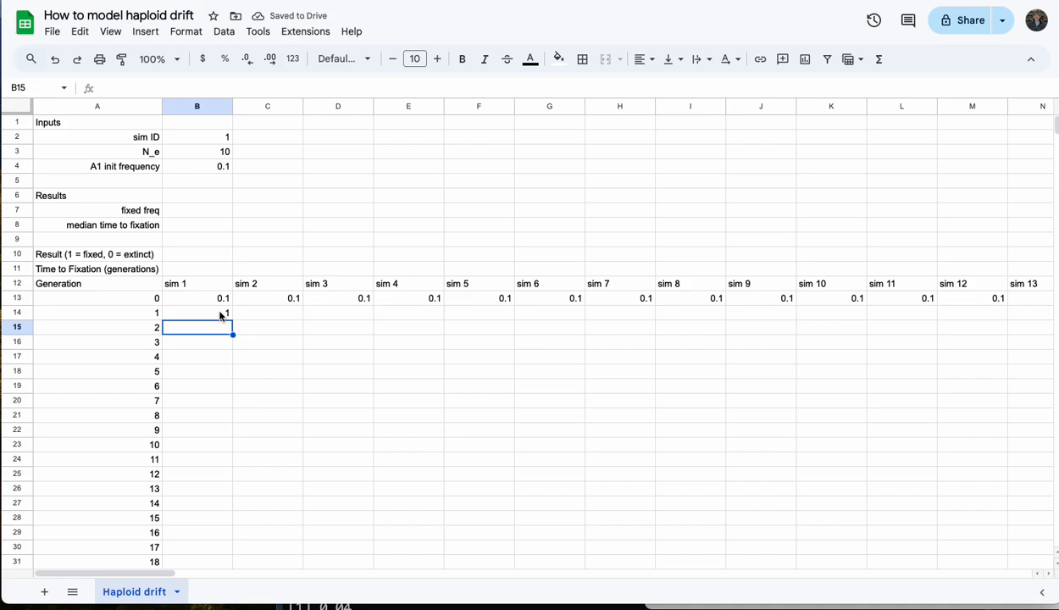
- Copy the sim ID in B2 and paste it back onto the same cell to recalculate the random draw in B14
{"action": "left_click", "coordinate": [220, 312]}
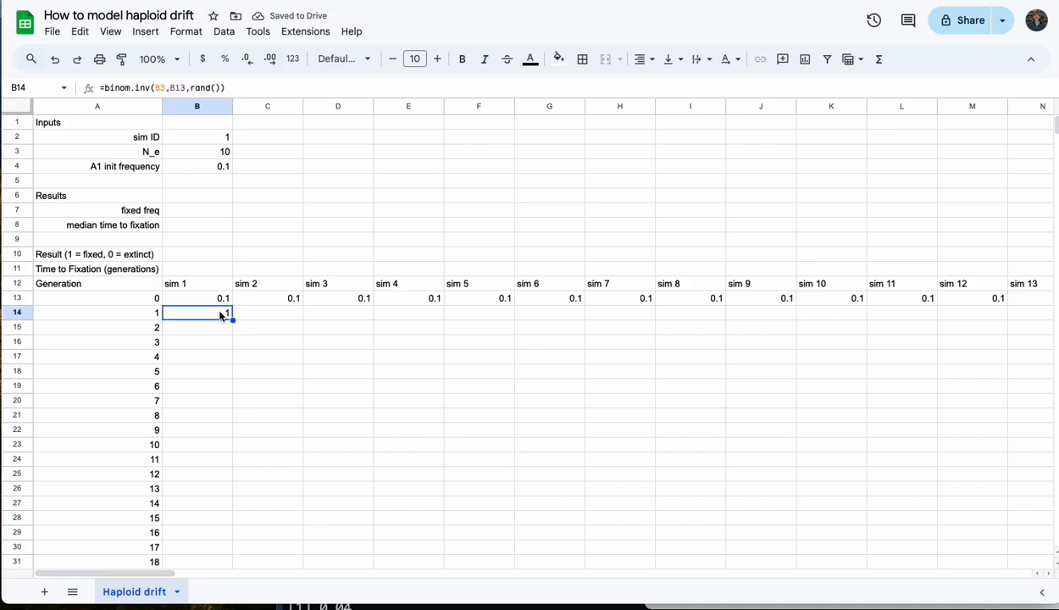
{"action": "left_click", "coordinate": [324, 215]}
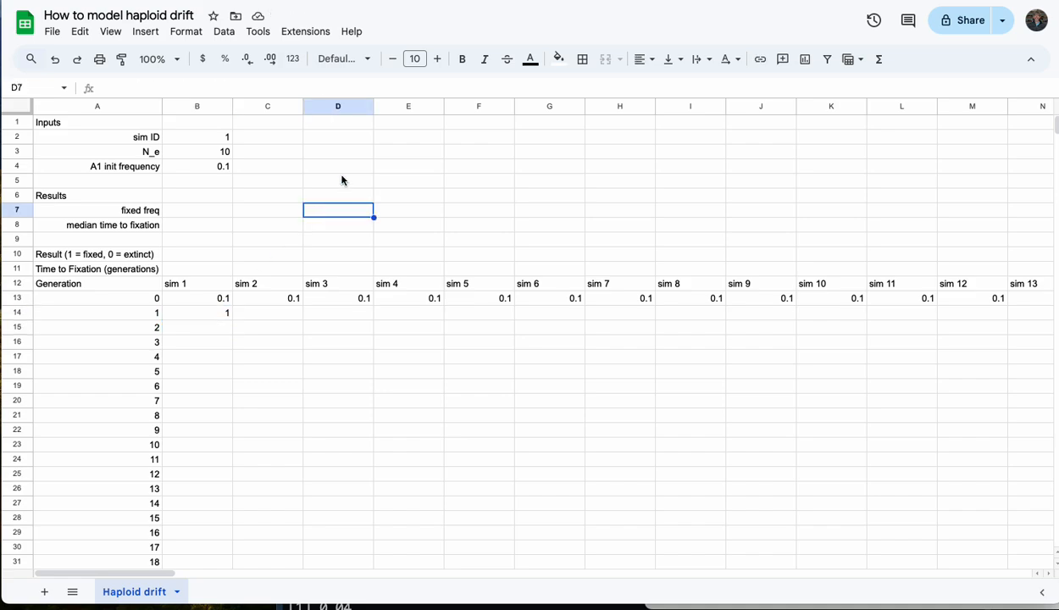
{"action": "left_click", "coordinate": [219, 143]}
{"action": "key", "text": "ctrl+c"}
{"action": "left_click", "coordinate": [322, 154]}
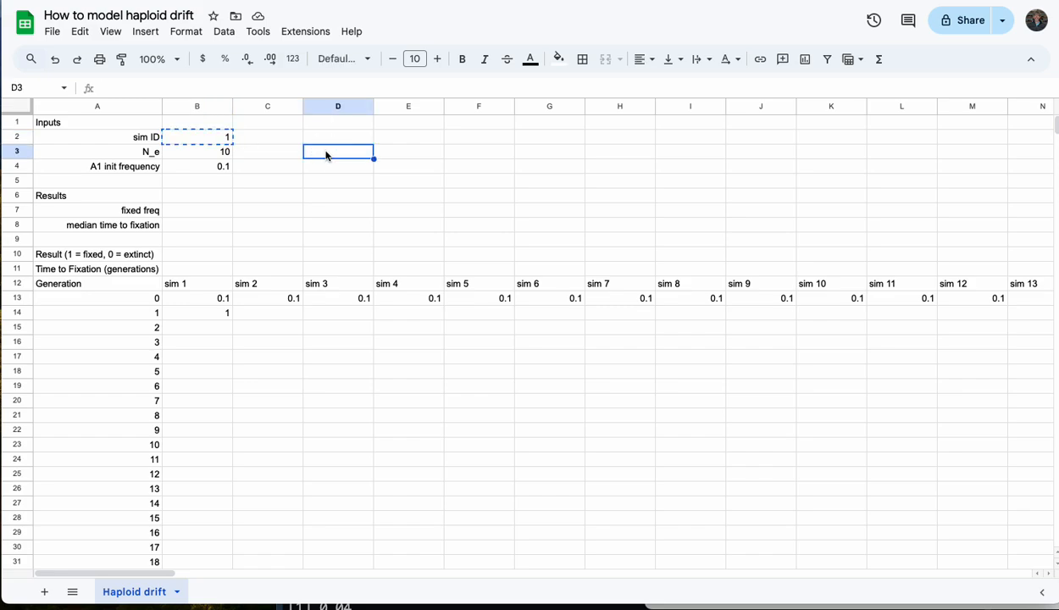
{"action": "left_click", "coordinate": [220, 139]}
{"action": "key", "text": "ctrl+v"}
{"action": "key", "text": "ctrl+v"}
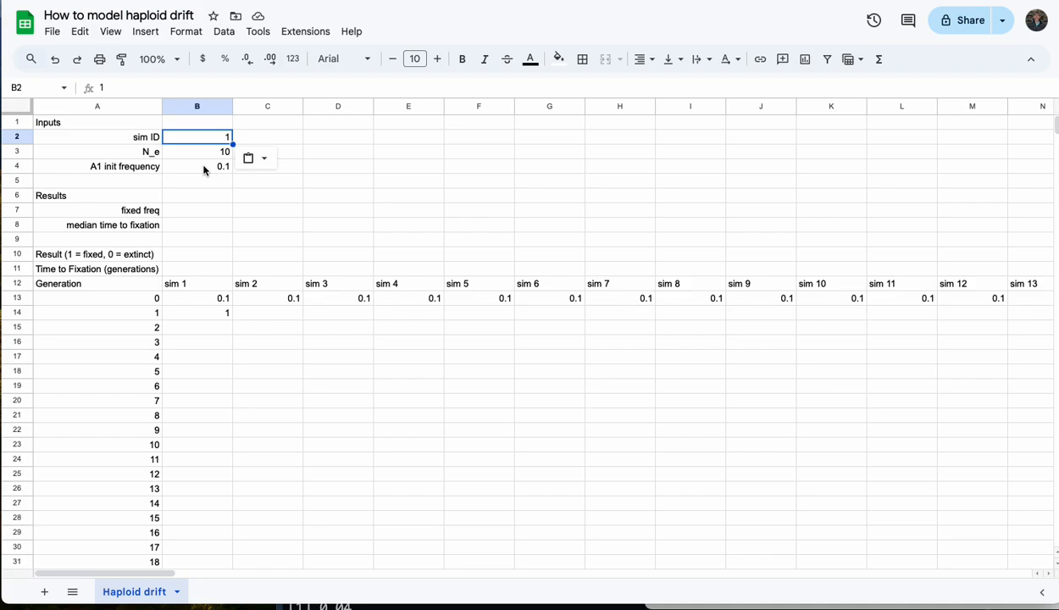
- Divide B14's binomial result by N_e so the formula reads =binom.inv(B3,B13,rand())/B3
{"action": "left_click", "coordinate": [219, 316]}
{"action": "left_click", "coordinate": [247, 85]}
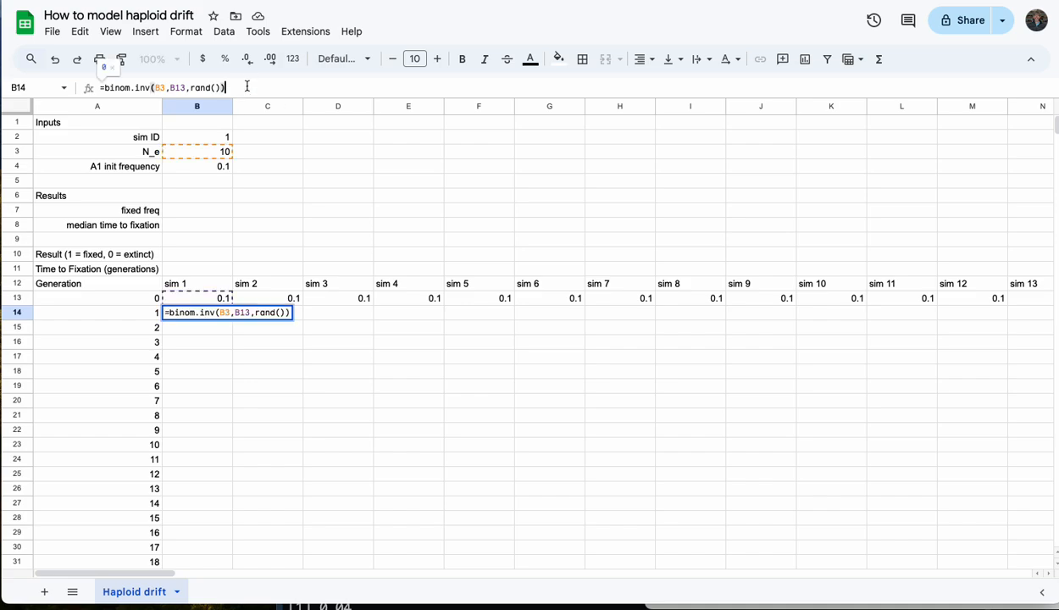
{"action": "type", "text": "/"}
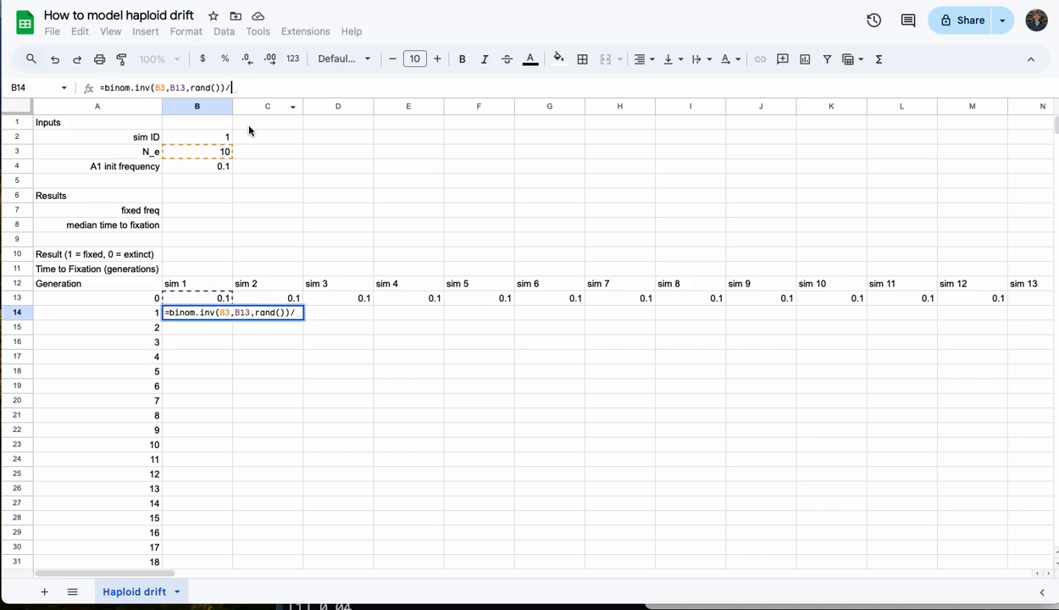
{"action": "left_click", "coordinate": [213, 153]}
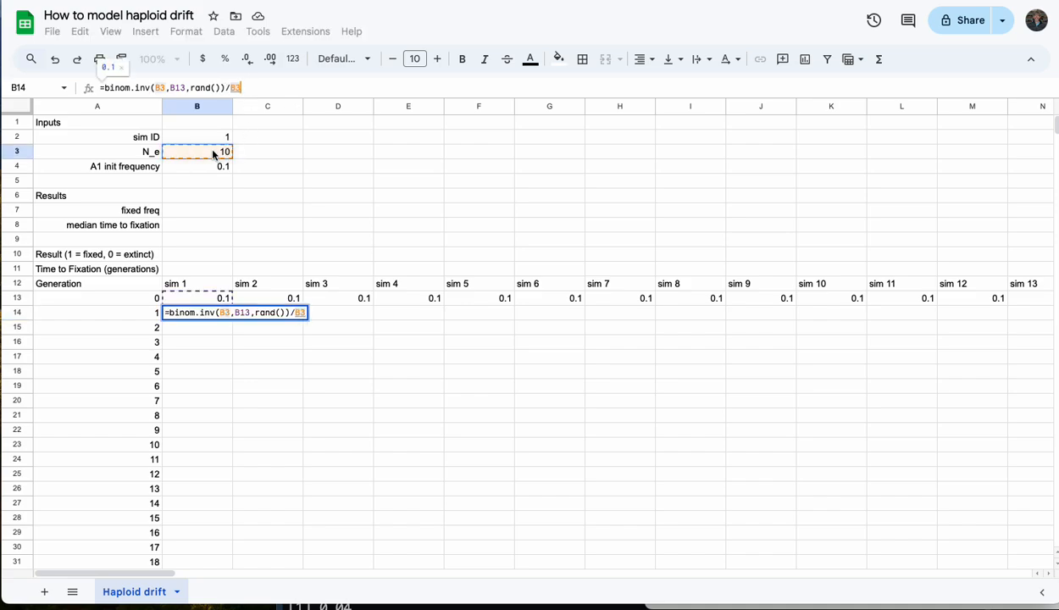
{"action": "key", "text": "Return"}
- Make both N_e references in B14 absolute so the formula reads =binom.inv($B$3,B13,rand())/$B$3
{"action": "left_click", "coordinate": [231, 312]}
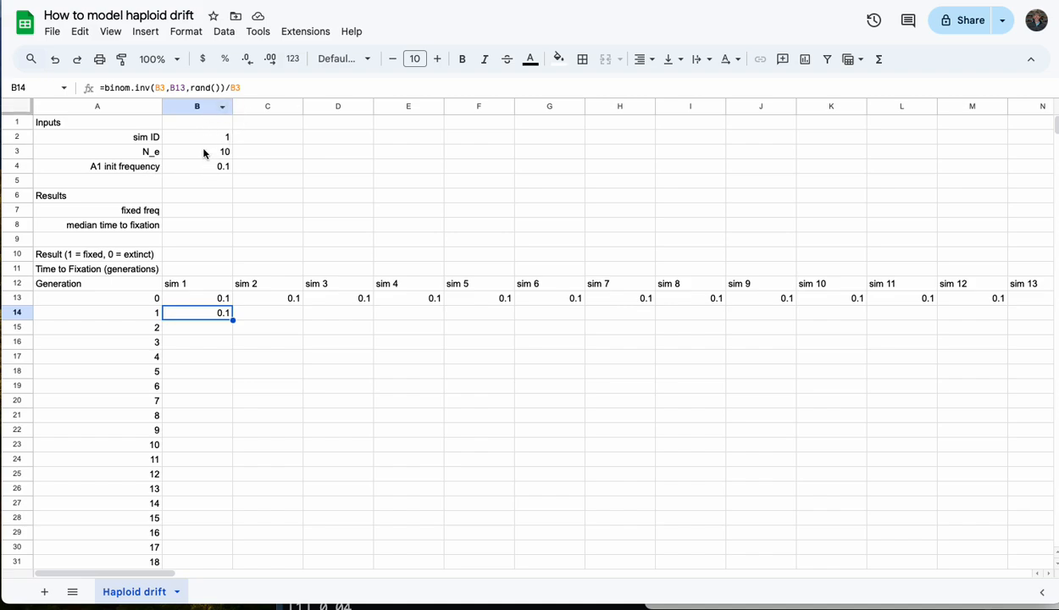
{"action": "left_click", "coordinate": [157, 88]}
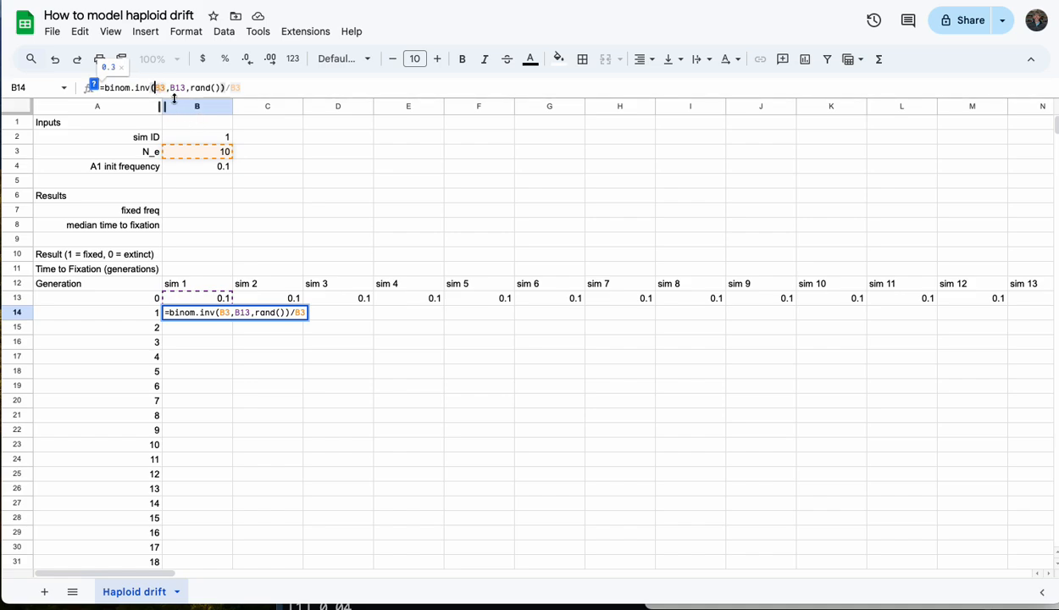
{"action": "type", "text": "$"}
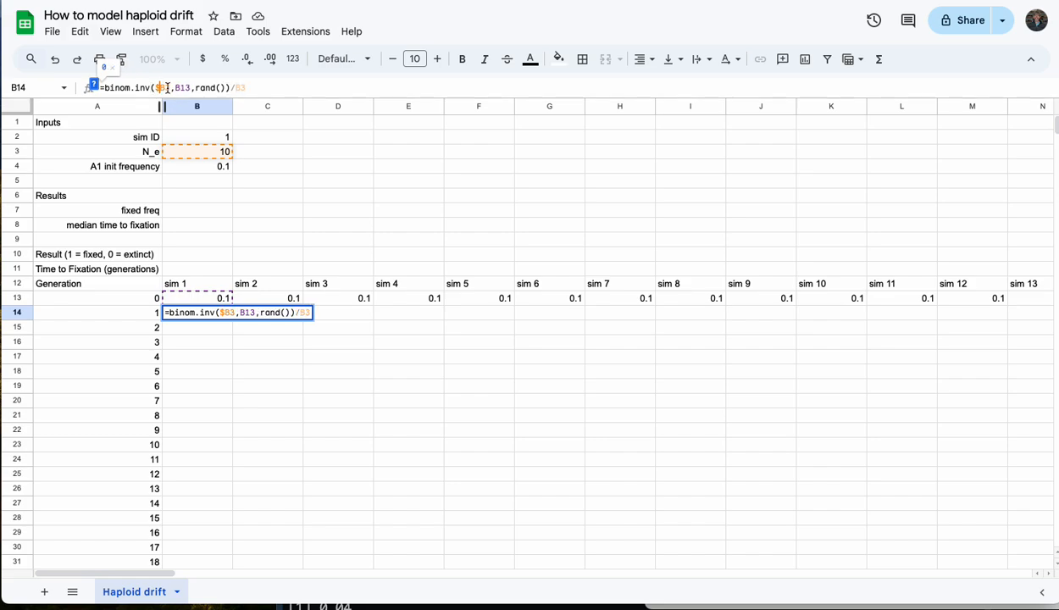
{"action": "left_click", "coordinate": [165, 86]}
{"action": "type", "text": "$"}
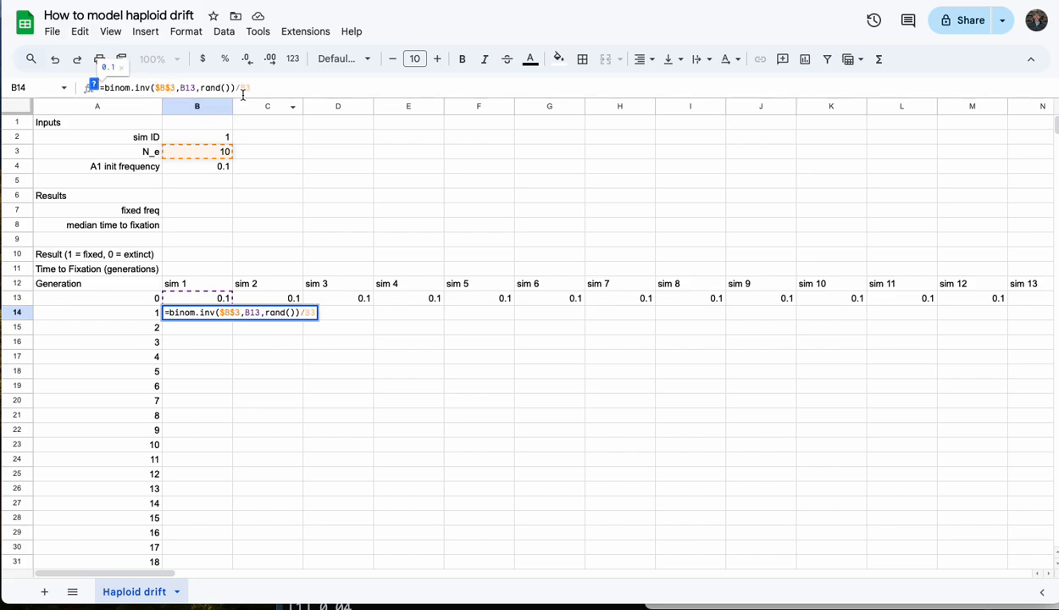
{"action": "left_click", "coordinate": [240, 89]}
{"action": "type", "text": "$"}
{"action": "left_click", "coordinate": [247, 88]}
{"action": "type", "text": "$B$"}
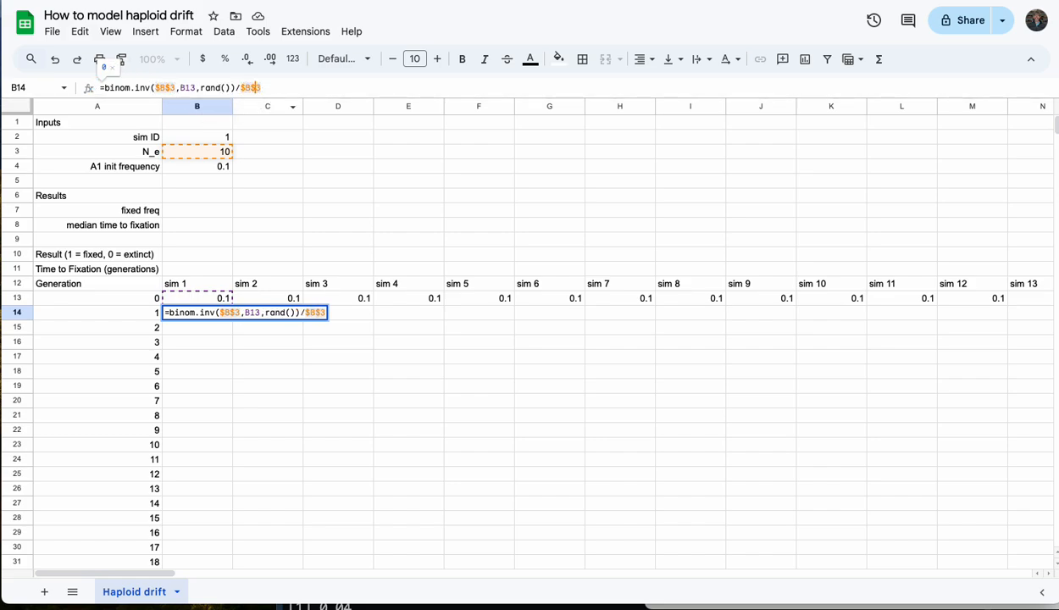
{"action": "key", "text": "Return"}
- Fill B14's formula down into B15 and examine the generation 2 cell's formula and error details
{"action": "left_click", "coordinate": [221, 313]}
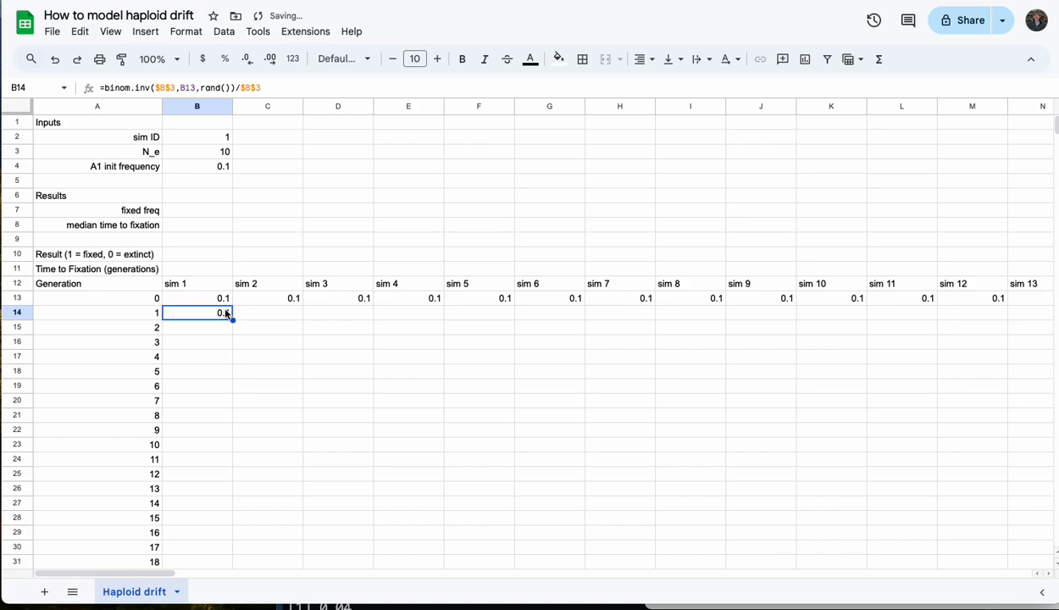
{"action": "left_click_drag", "start_coordinate": [232, 318], "coordinate": [229, 333]}
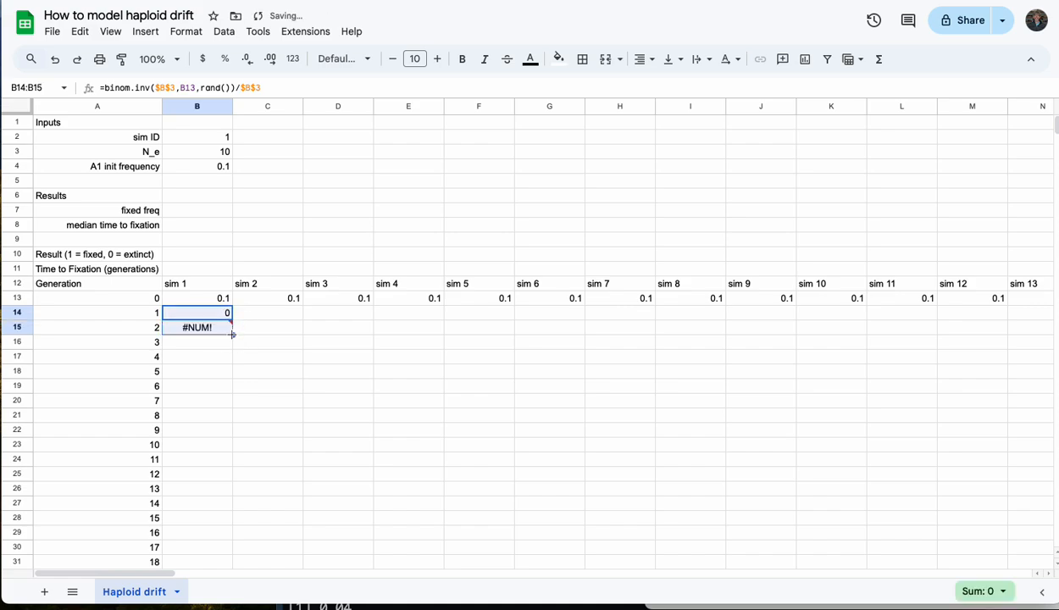
{"action": "left_click", "coordinate": [219, 312]}
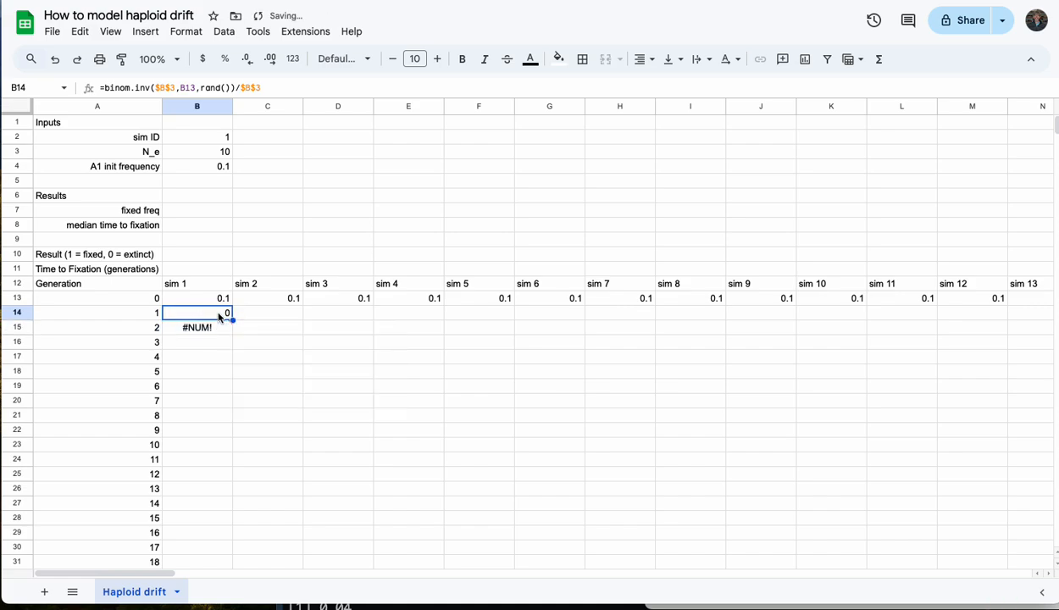
{"action": "left_click", "coordinate": [220, 300]}
{"action": "left_click", "coordinate": [222, 311]}
{"action": "left_click", "coordinate": [218, 328]}
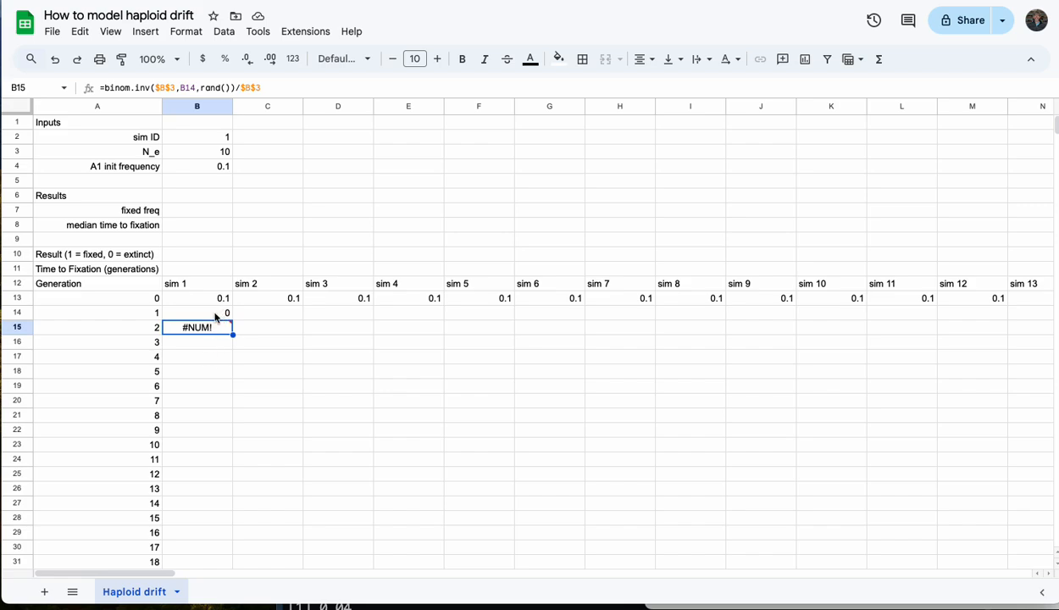
{"action": "mouse_move", "coordinate": [205, 327]}
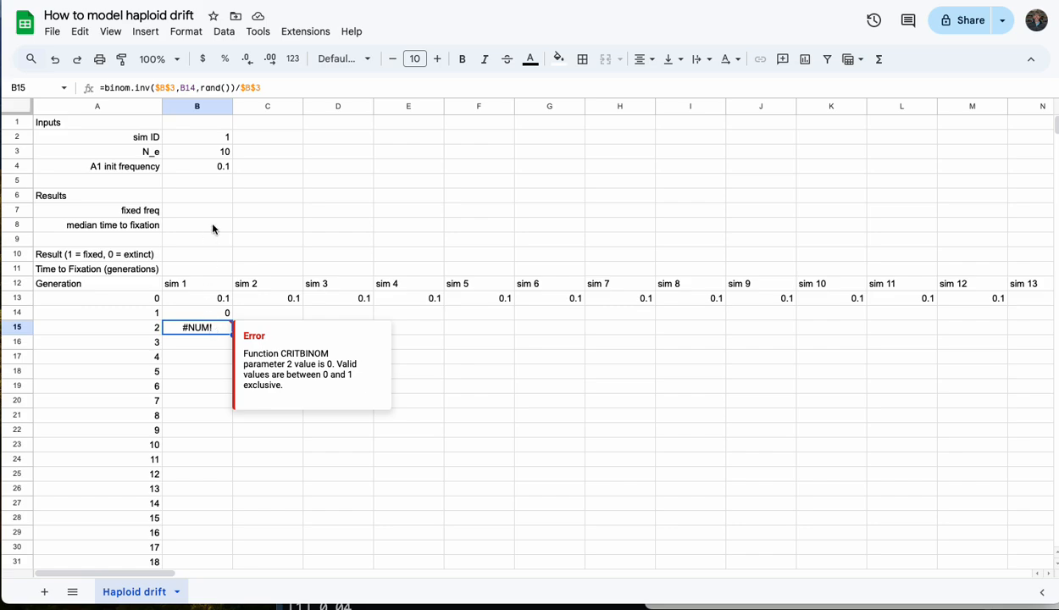
{"action": "left_click", "coordinate": [268, 87]}
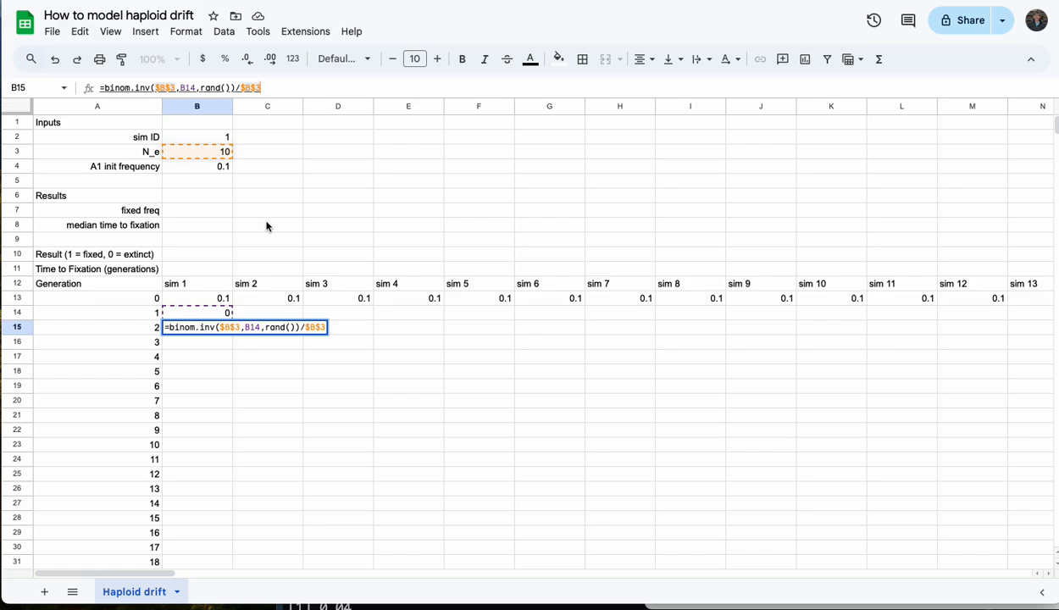
{"action": "key", "text": "Return"}
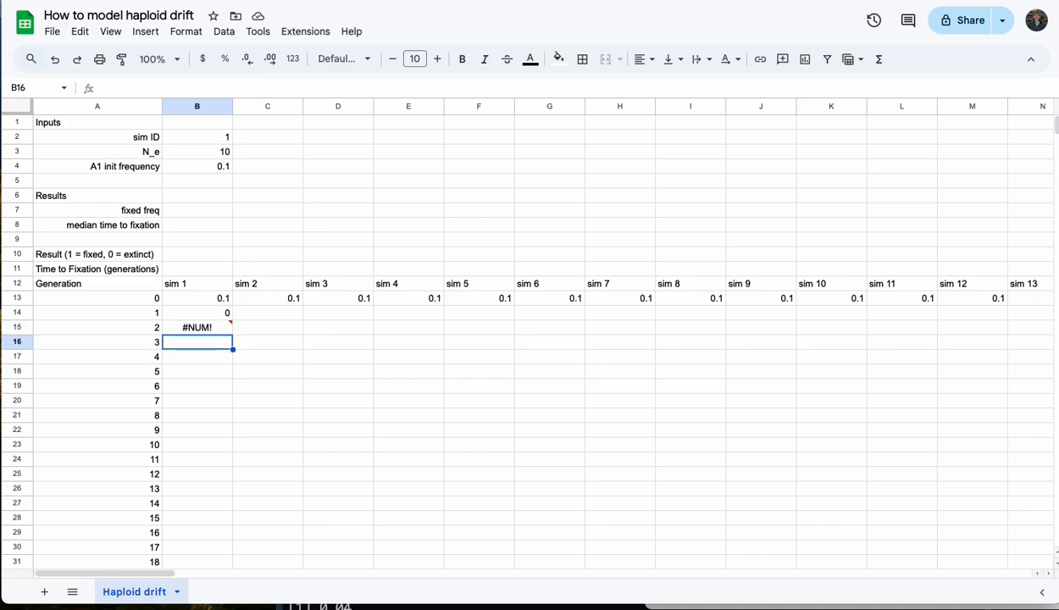
- Wrap B14's formula in an IF that returns blank at zero frequency: =if(B13=0,"", binom.inv($B$3,B13,rand())/$B$3)
{"action": "left_click", "coordinate": [214, 315]}
{"action": "left_click", "coordinate": [101, 87]}
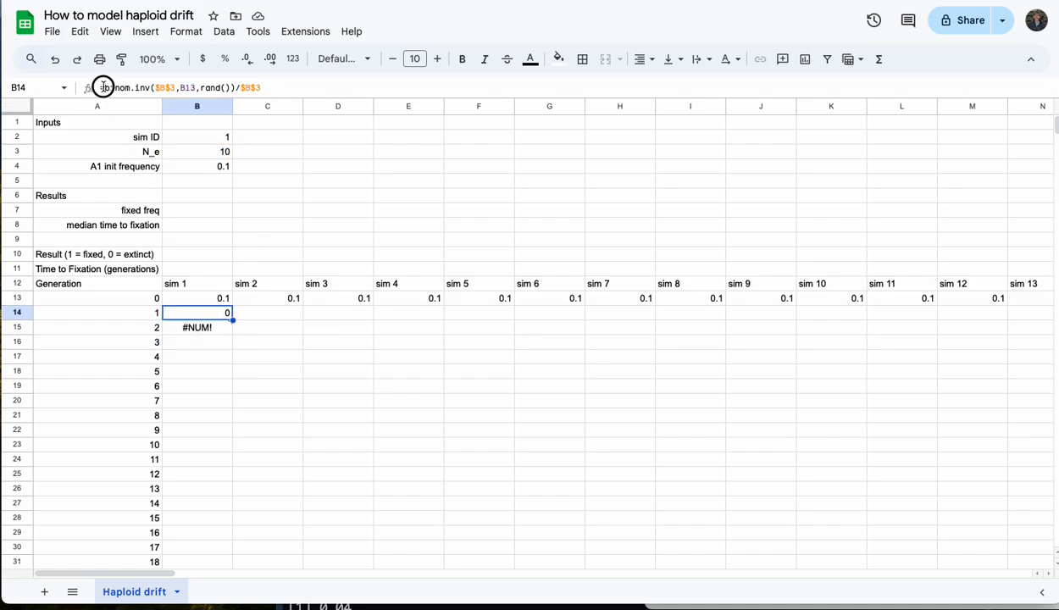
{"action": "type", "text": "if("}
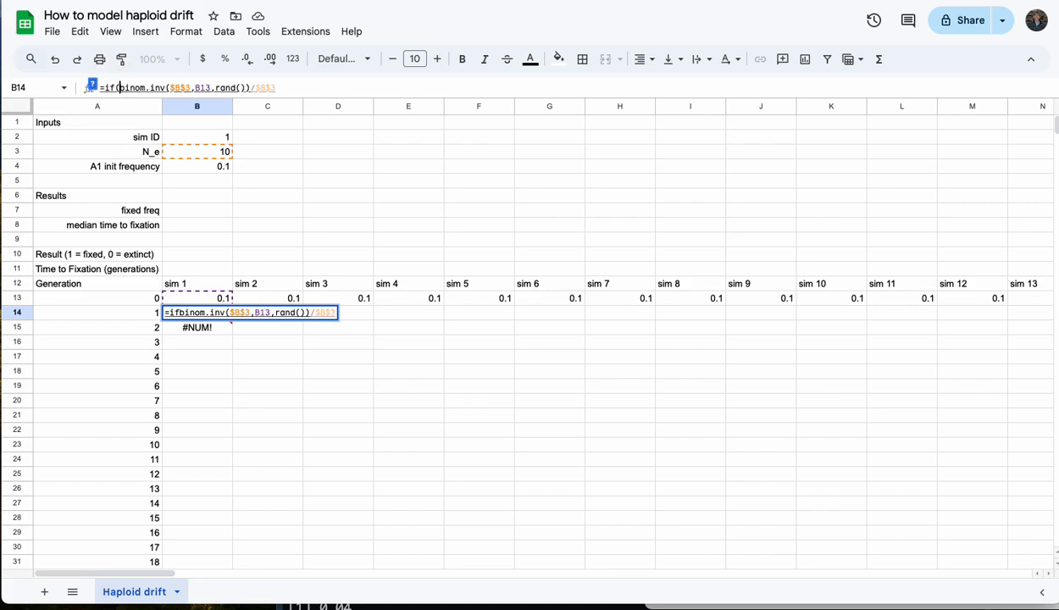
{"action": "left_click", "coordinate": [204, 299]}
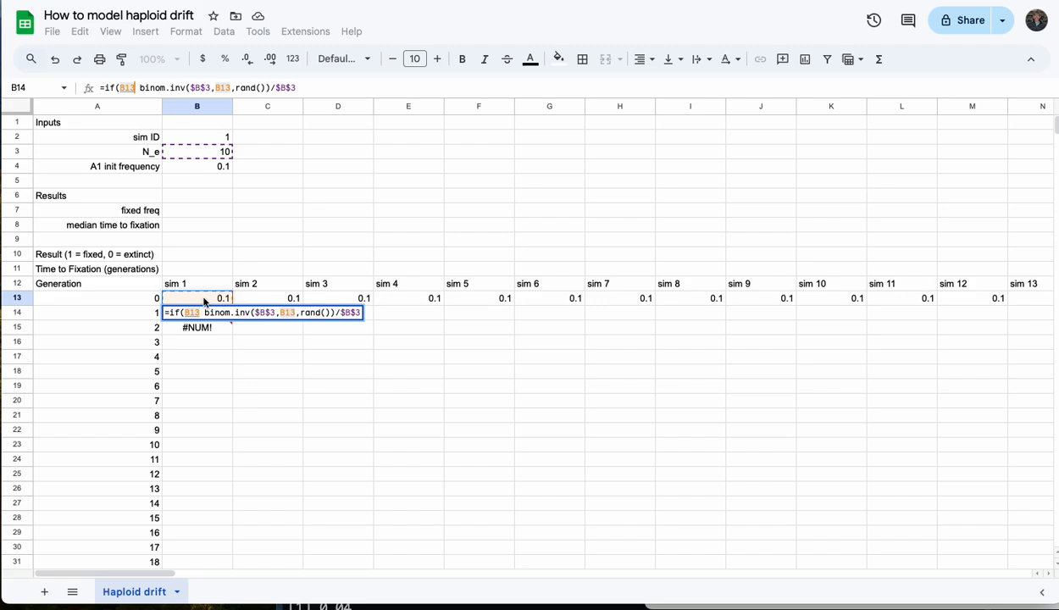
{"action": "type", "text": "=0,"}
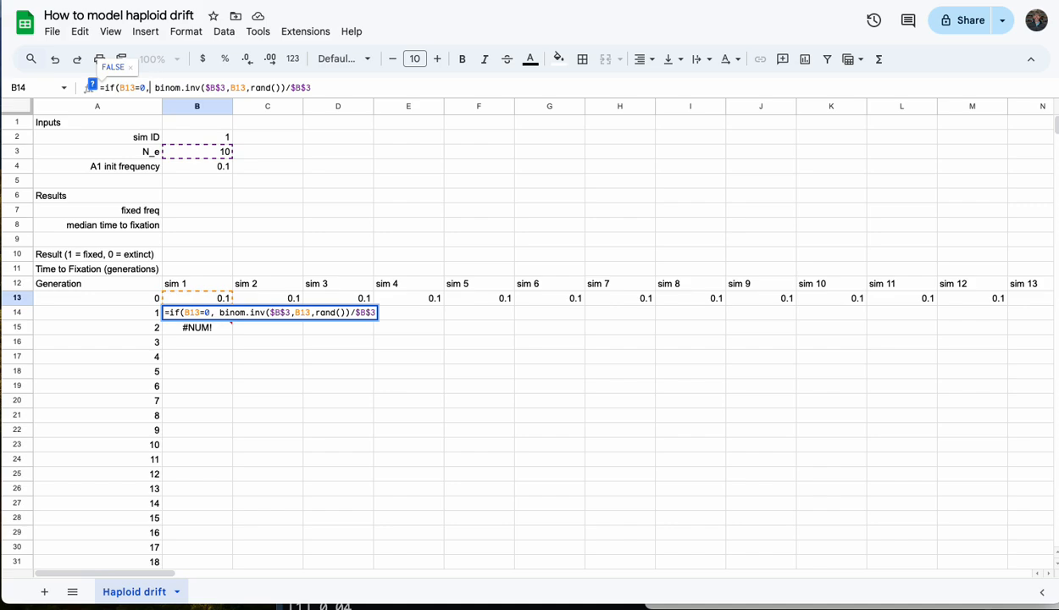
{"action": "type", "text": "\"\""}
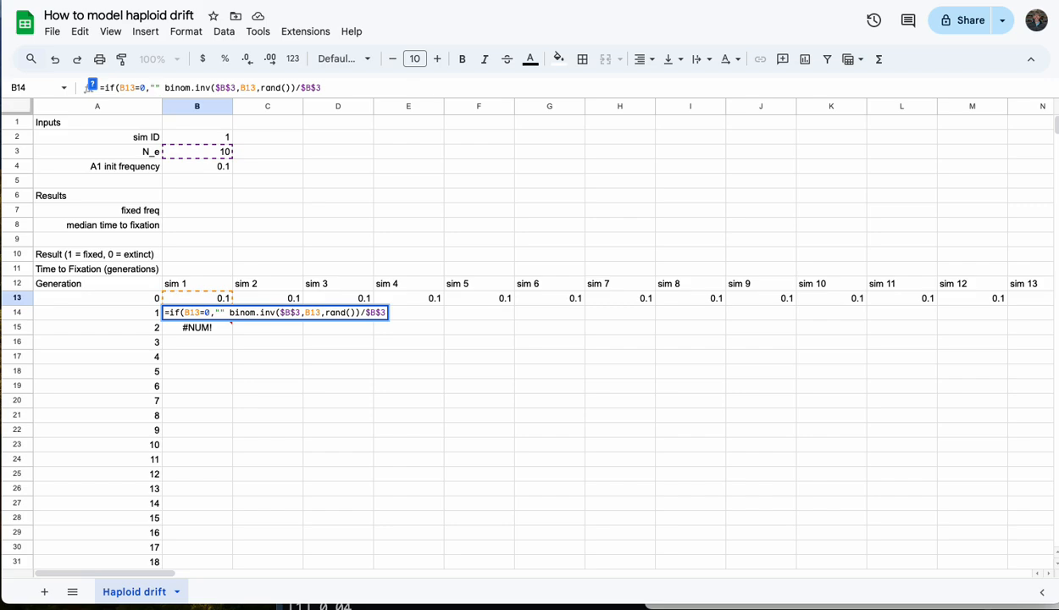
{"action": "type", "text": ","}
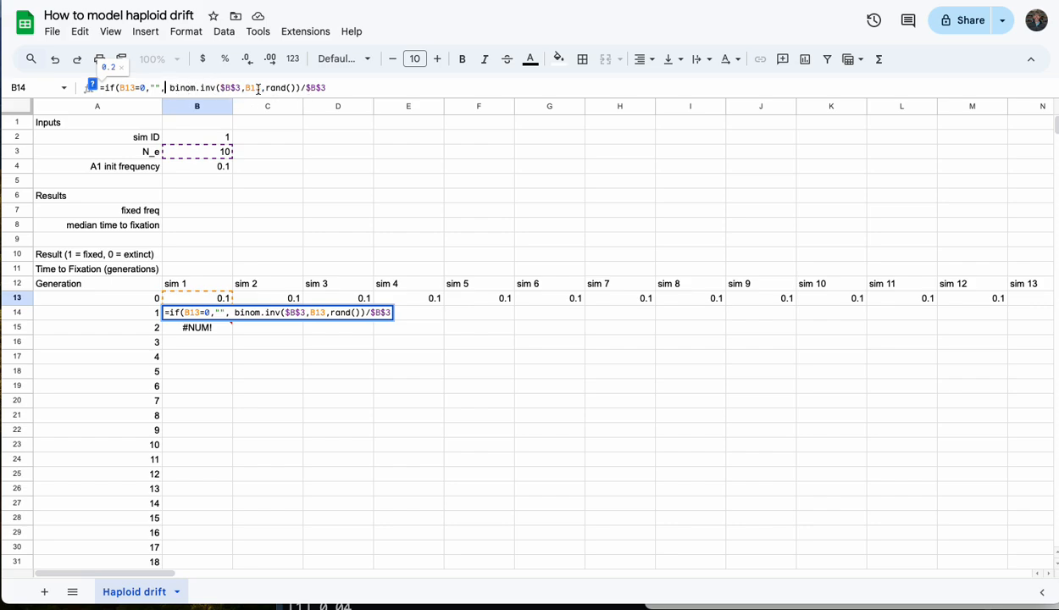
{"action": "left_click", "coordinate": [366, 90]}
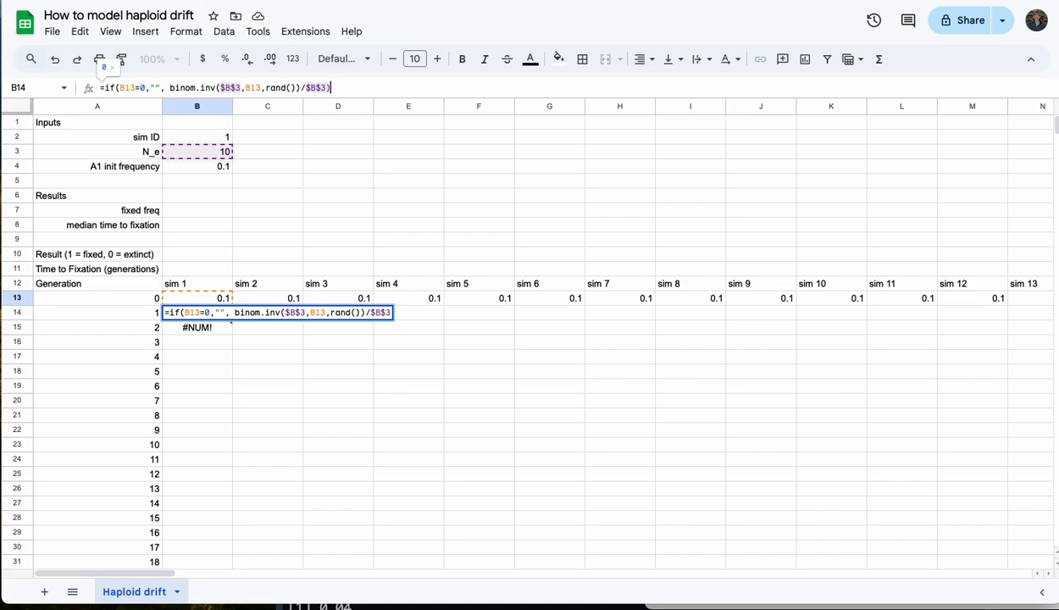
{"action": "key", "text": "Return"}
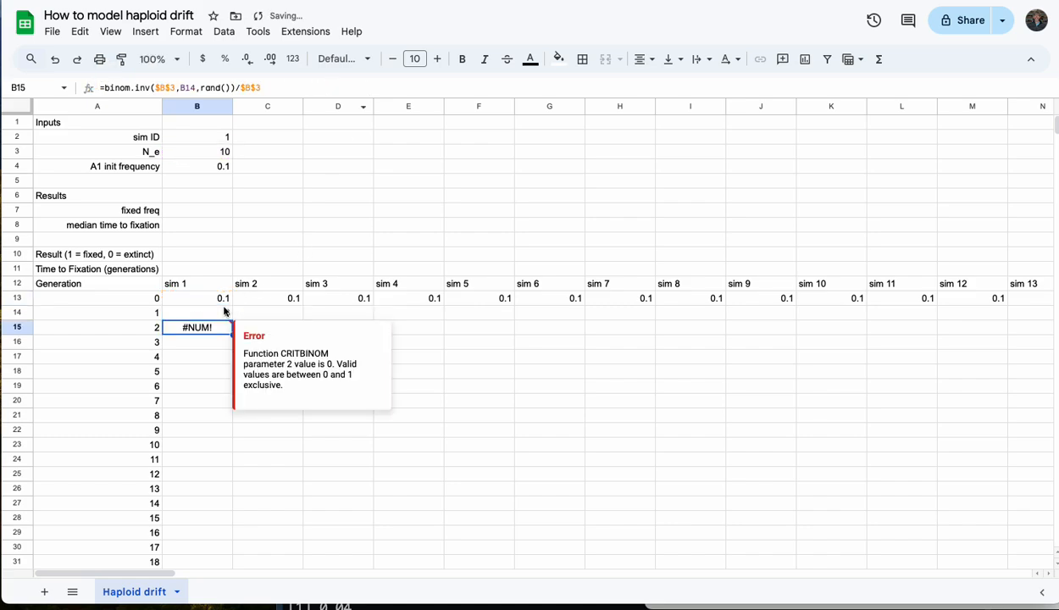
- Fill B14's IF formula down through B17 and examine the formulas and error details in the cells for generations 2 and 3
{"action": "left_click", "coordinate": [220, 311]}
{"action": "left_click_drag", "start_coordinate": [232, 319], "coordinate": [232, 357]}
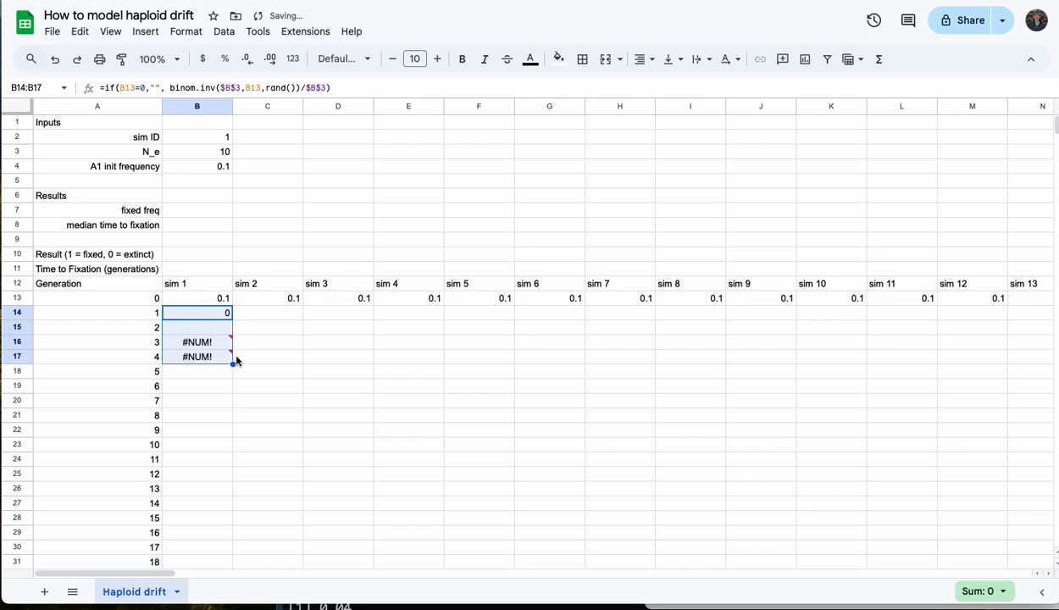
{"action": "left_click", "coordinate": [221, 313]}
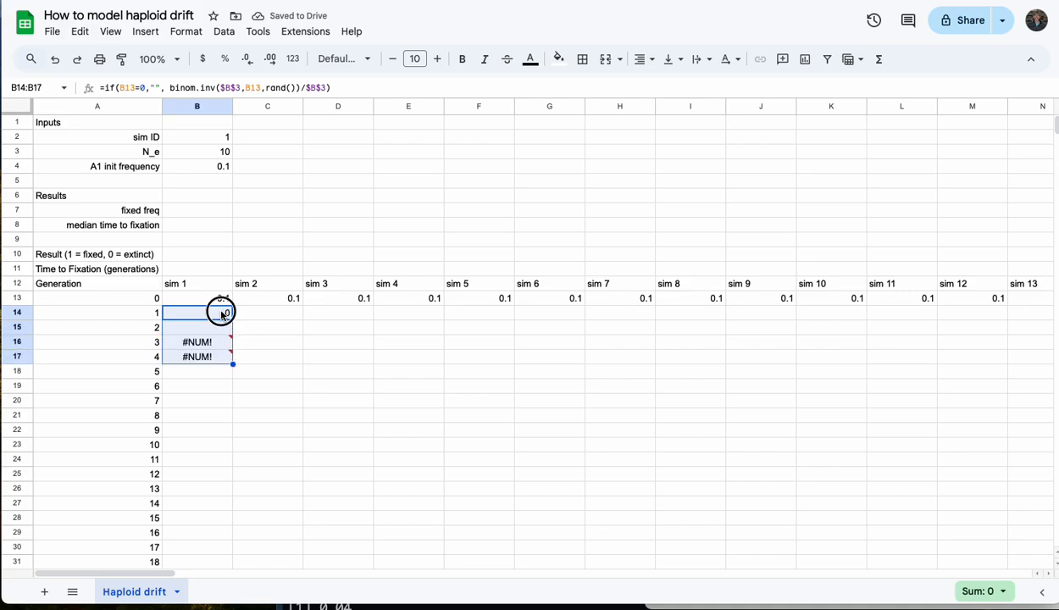
{"action": "left_click", "coordinate": [219, 332]}
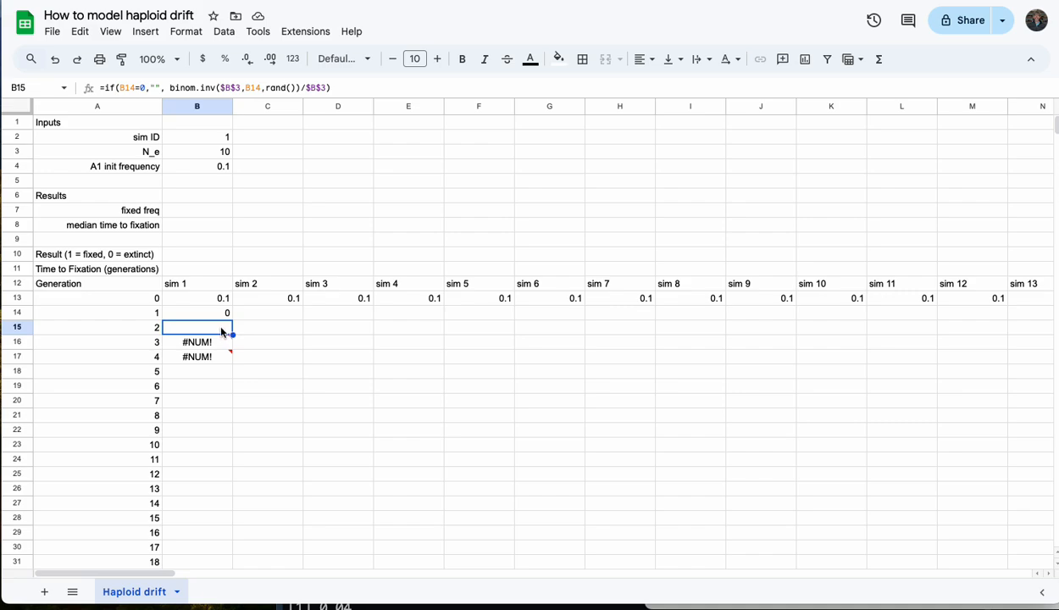
{"action": "key", "text": "Down"}
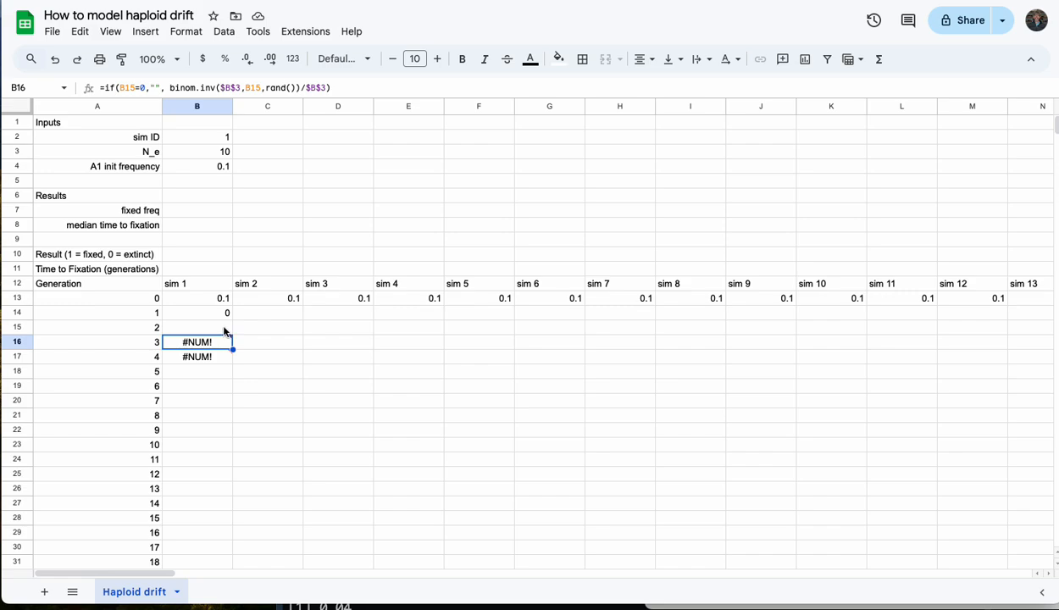
{"action": "mouse_move", "coordinate": [220, 340]}
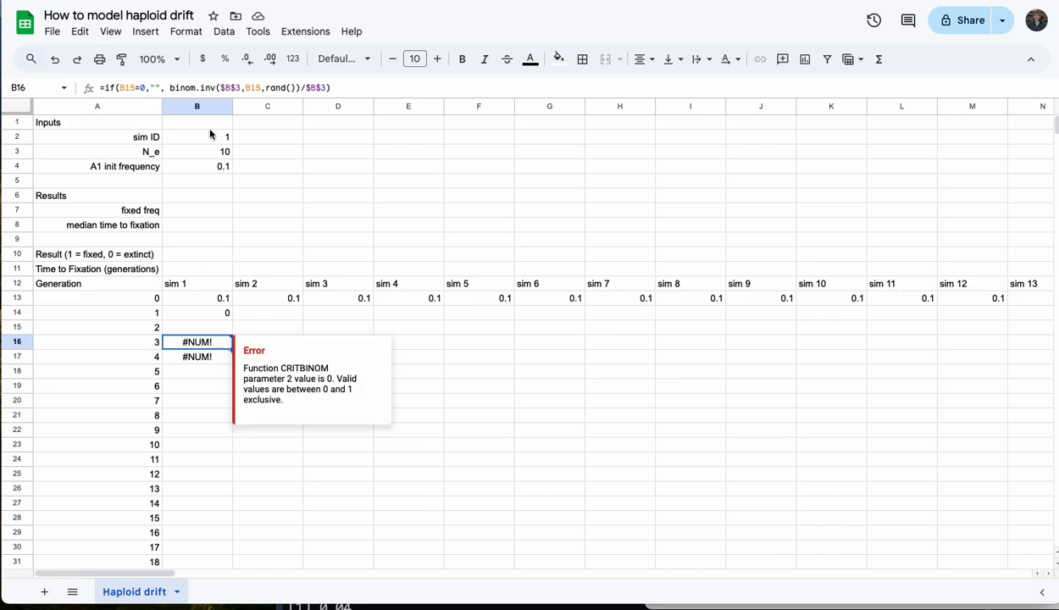
{"action": "left_click", "coordinate": [116, 87]}
{"action": "type", "text": "("}
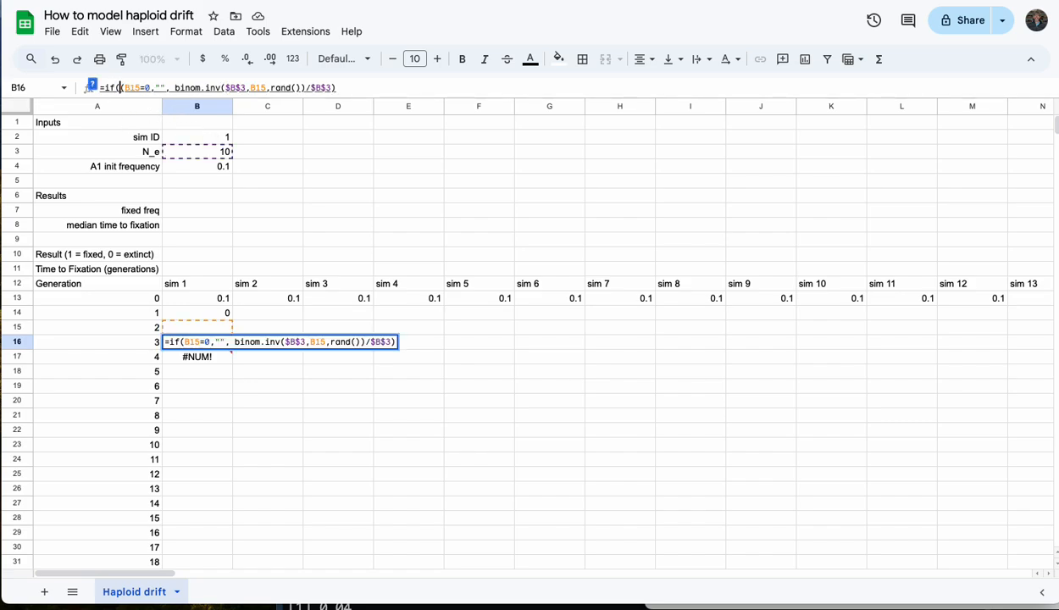
{"action": "key", "text": "BackSpace"}
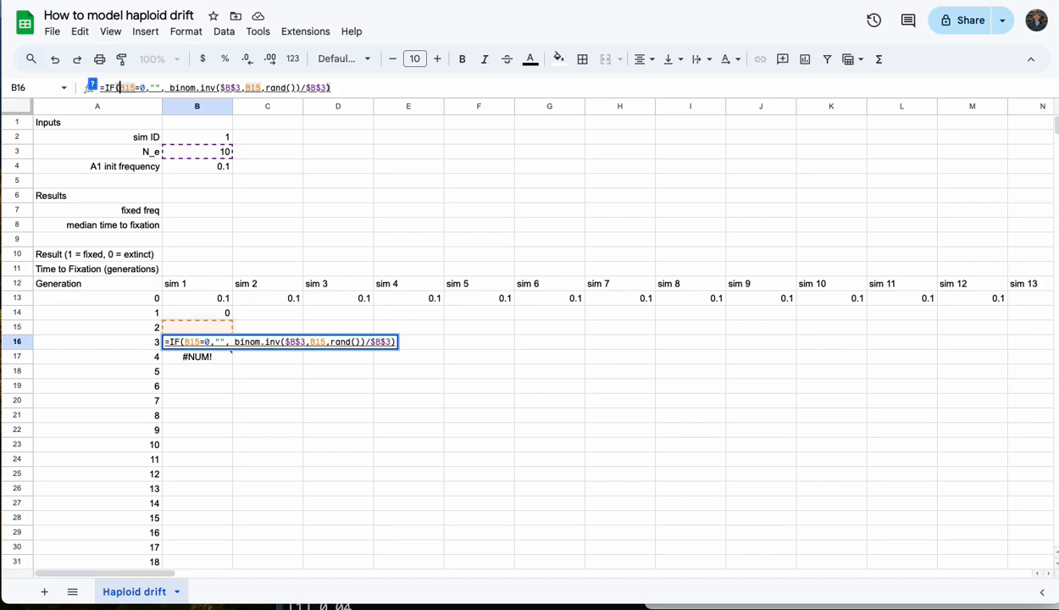
{"action": "left_click", "coordinate": [315, 428]}
- Wrap B14's formula in an IF that returns blank for a blank previous generation: =if(B13="","", if(B13=0,"", binom.inv($B$3,B13,rand())/$B$3))
{"action": "left_click", "coordinate": [228, 316]}
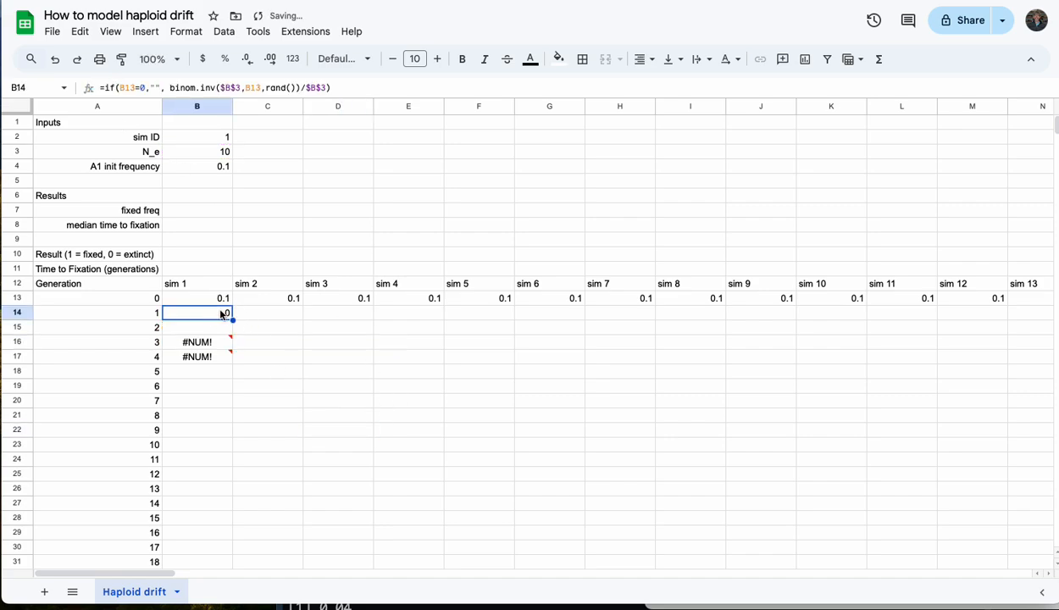
{"action": "left_click", "coordinate": [116, 87]}
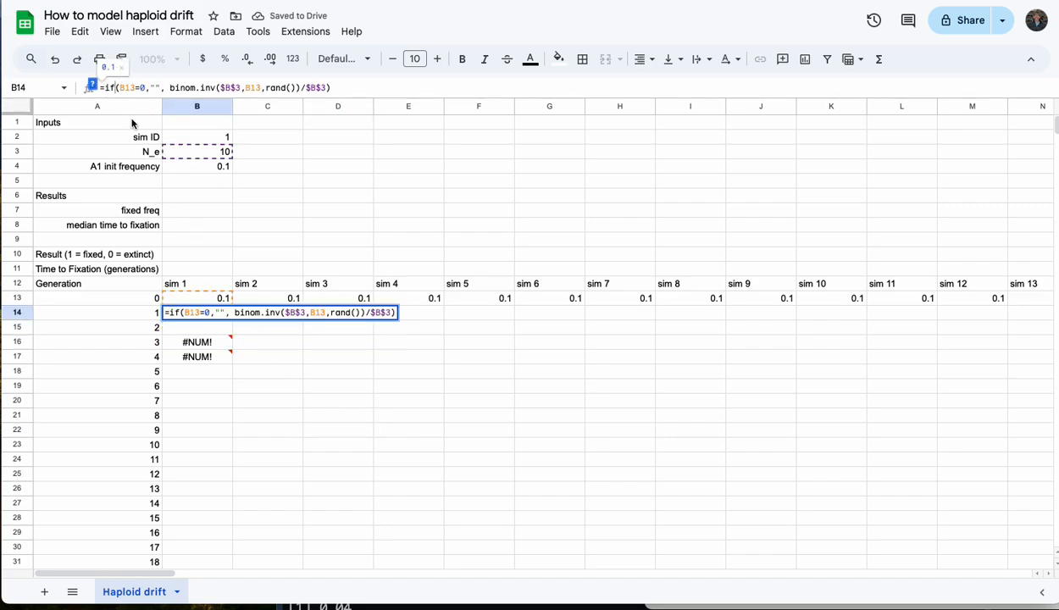
{"action": "type", "text": "("}
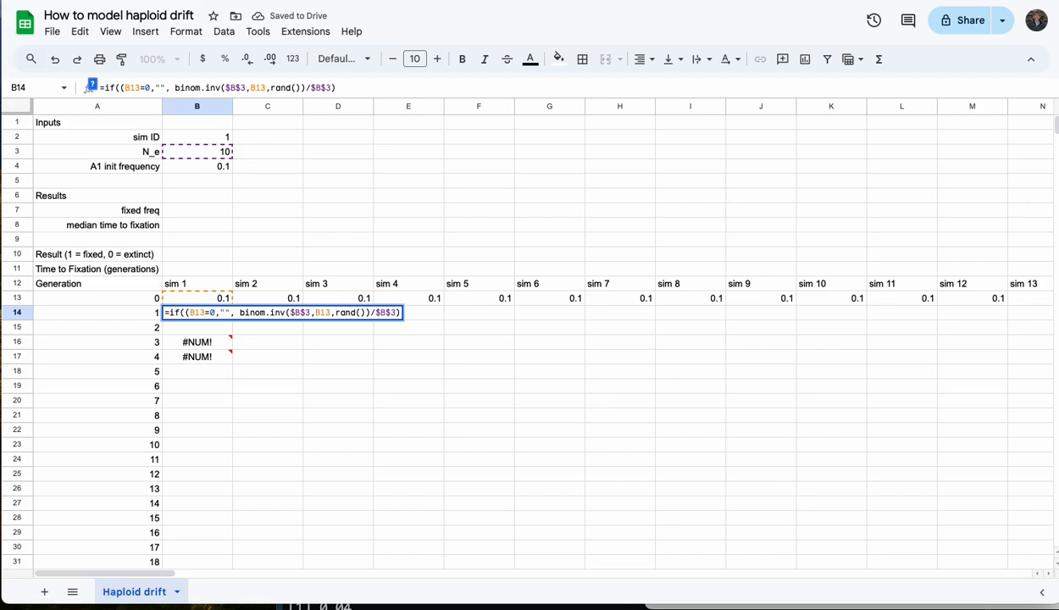
{"action": "left_click", "coordinate": [191, 300]}
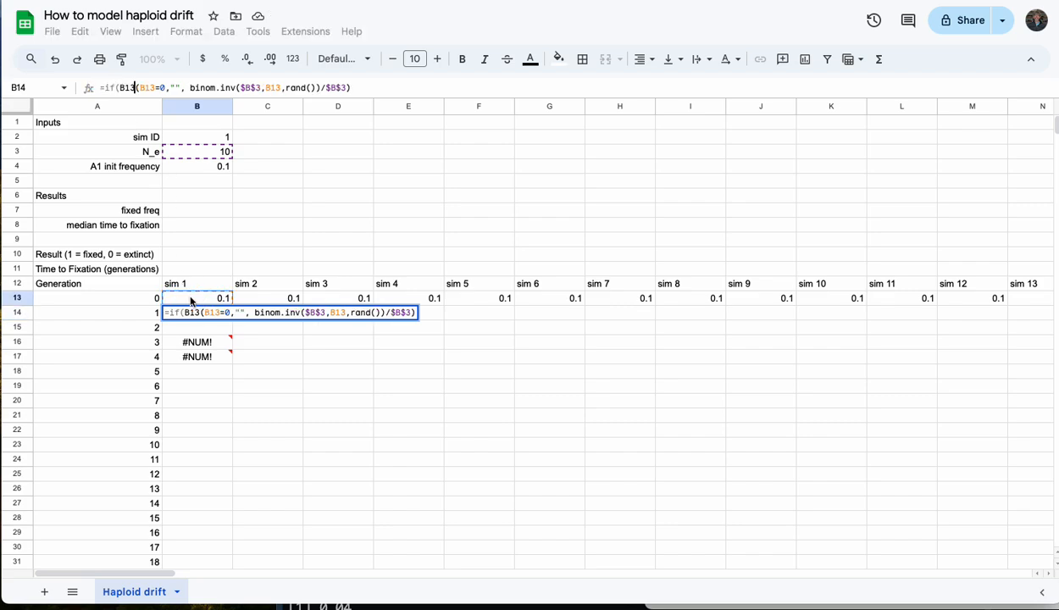
{"action": "type", "text": "="}
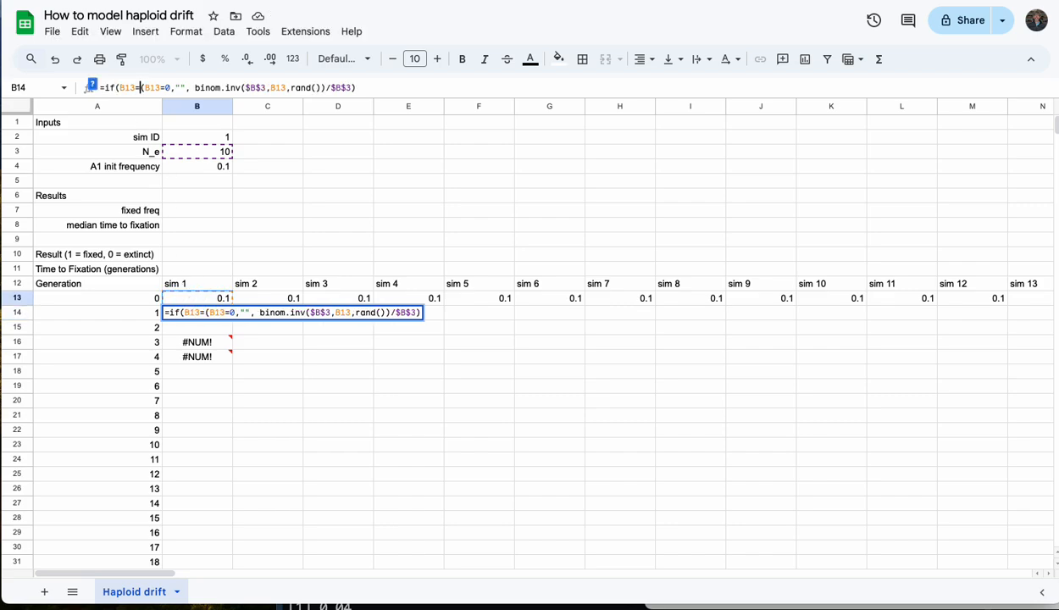
{"action": "type", "text": "\"\""}
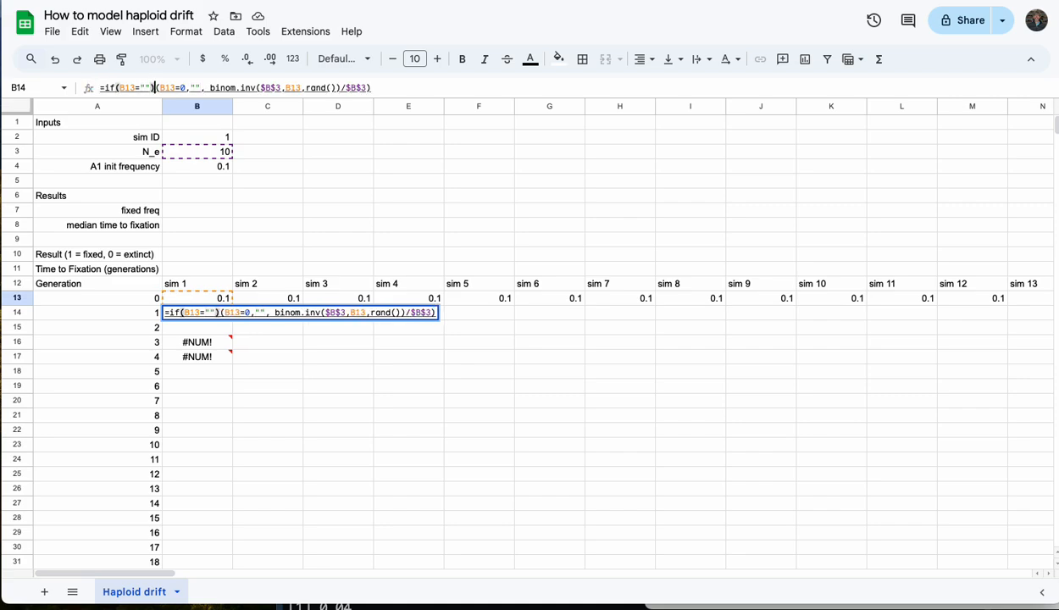
{"action": "type", "text": ","}
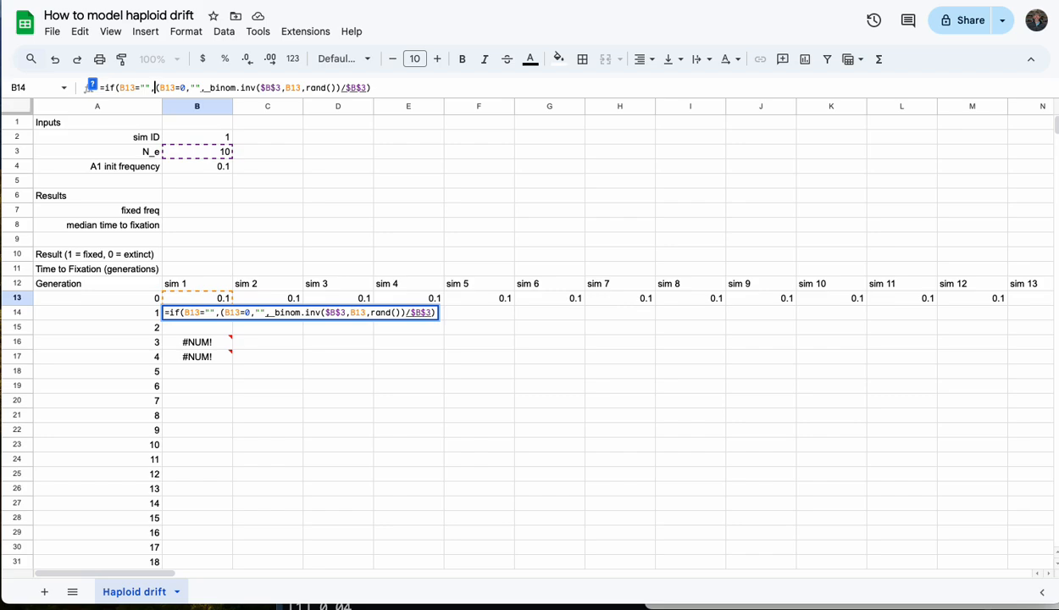
{"action": "type", "text": "\"\", if"}
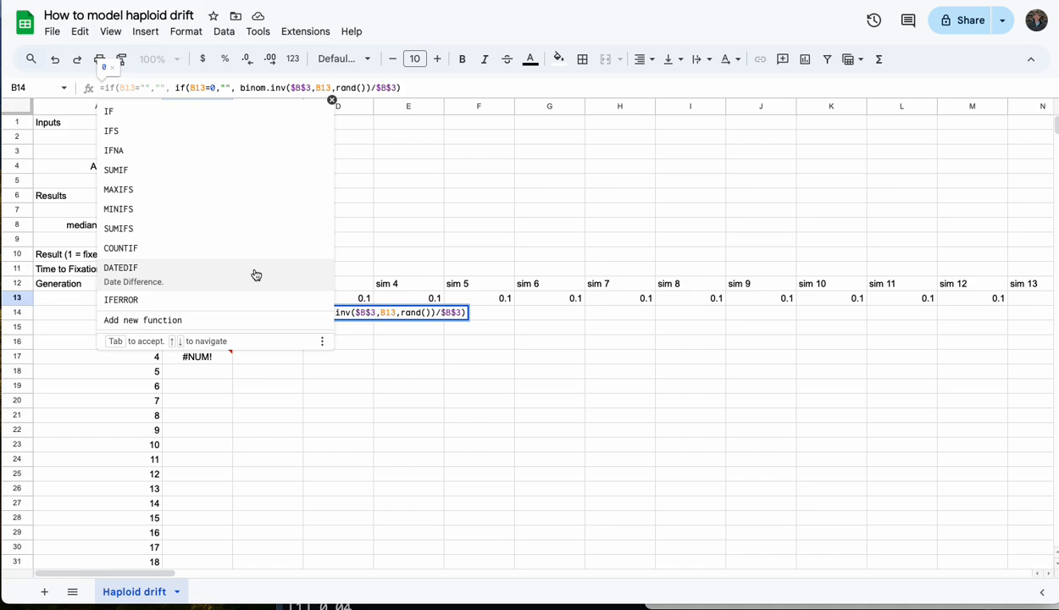
{"action": "left_click", "coordinate": [458, 88]}
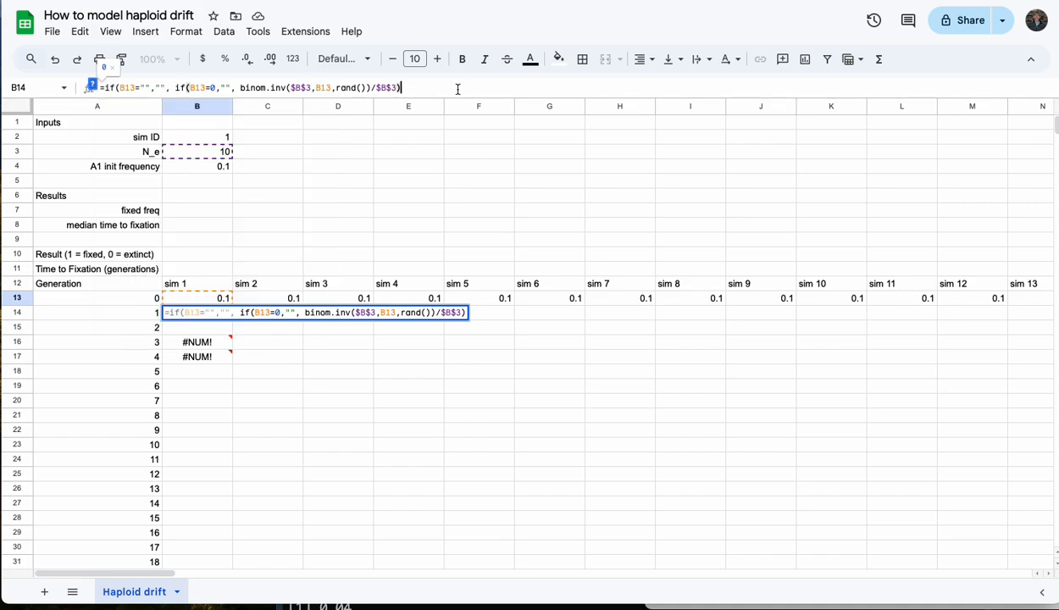
{"action": "key", "text": "Return"}
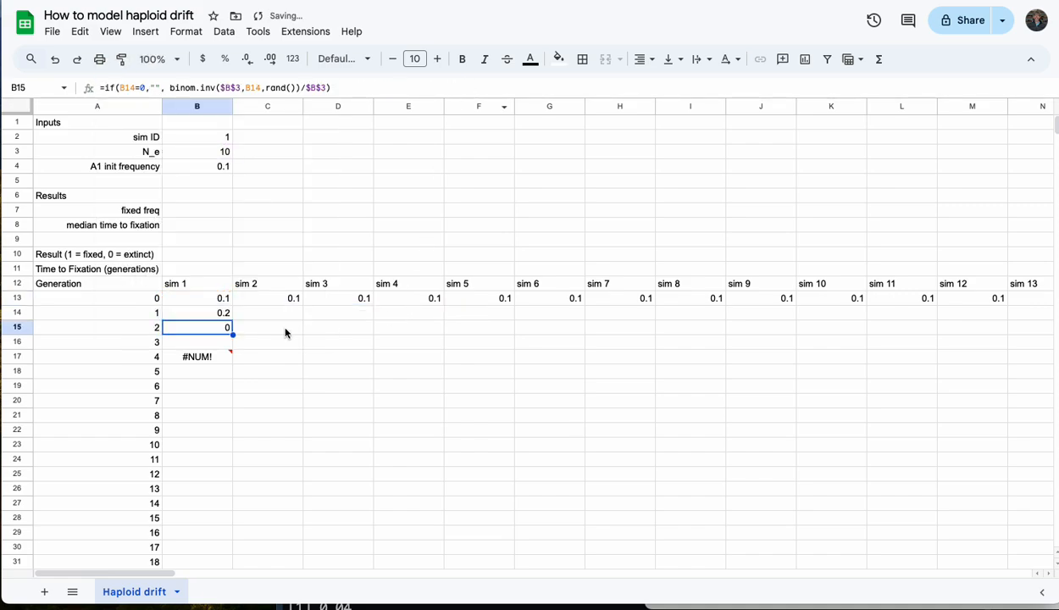
- Fill B15's single-IF formula down through B22 and compare the formulas in B14, B15 and B16
{"action": "left_click_drag", "start_coordinate": [232, 330], "coordinate": [232, 430]}
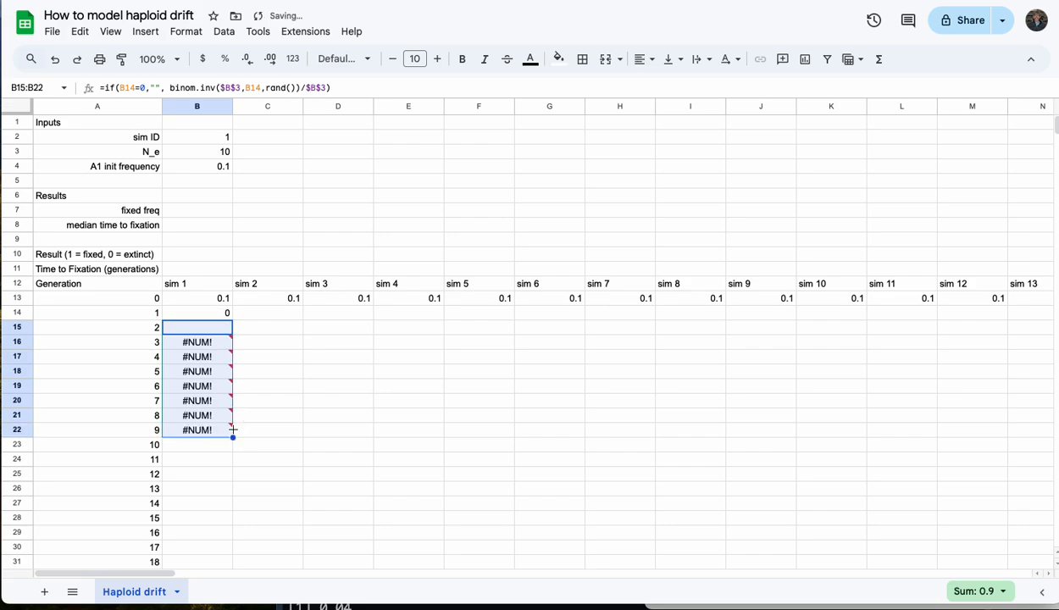
{"action": "left_click", "coordinate": [216, 343]}
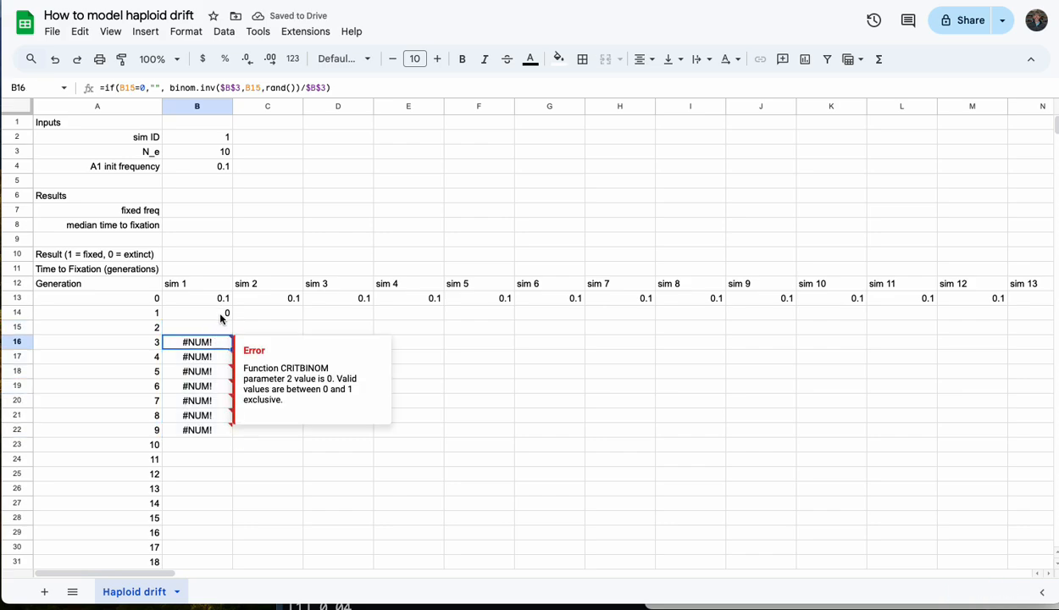
{"action": "left_click", "coordinate": [219, 332]}
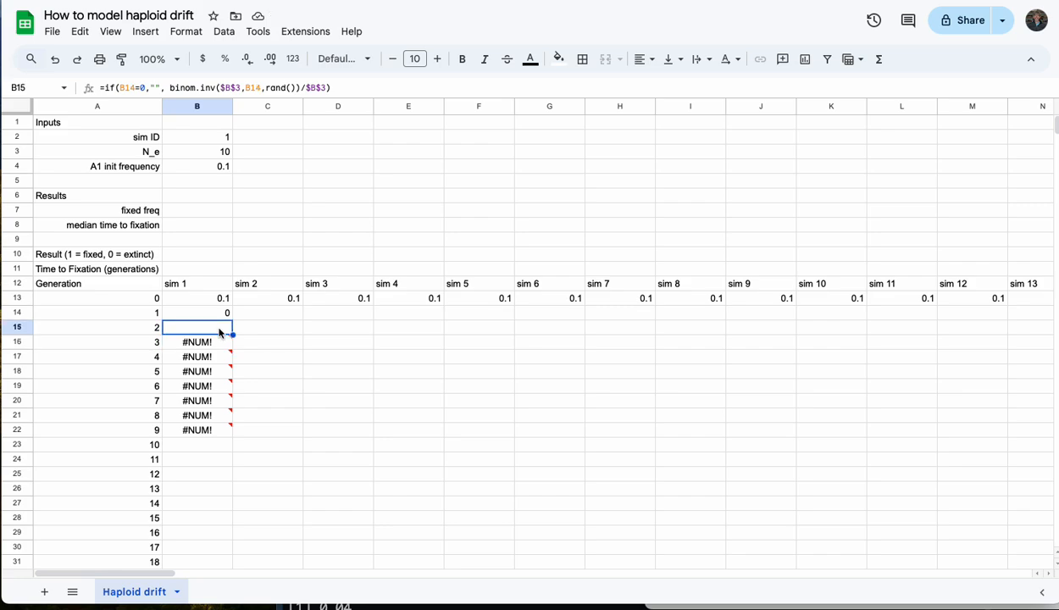
{"action": "left_click", "coordinate": [218, 318]}
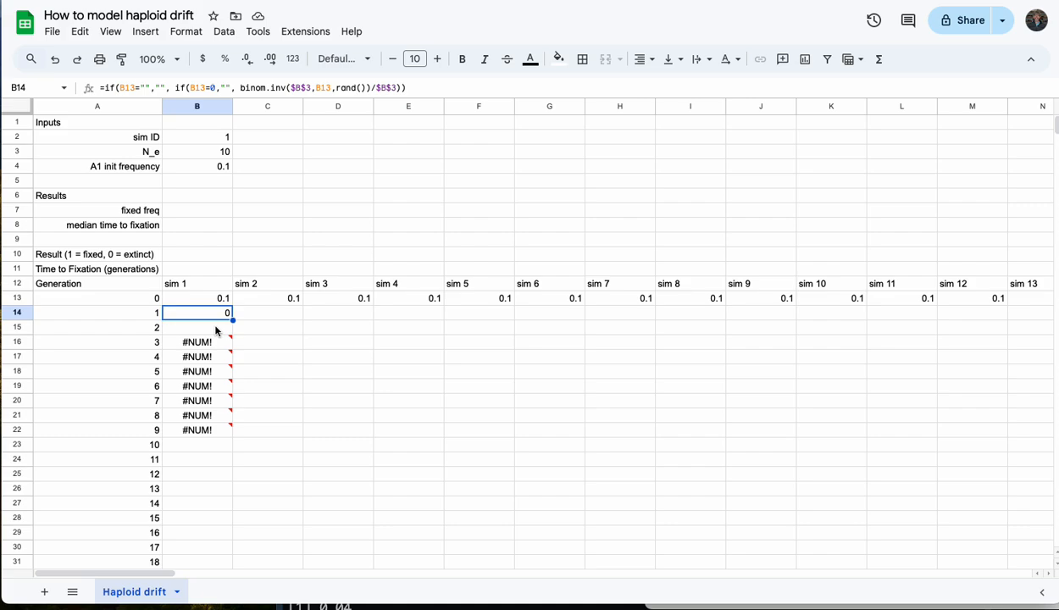
{"action": "left_click", "coordinate": [216, 332]}
{"action": "left_click", "coordinate": [214, 344]}
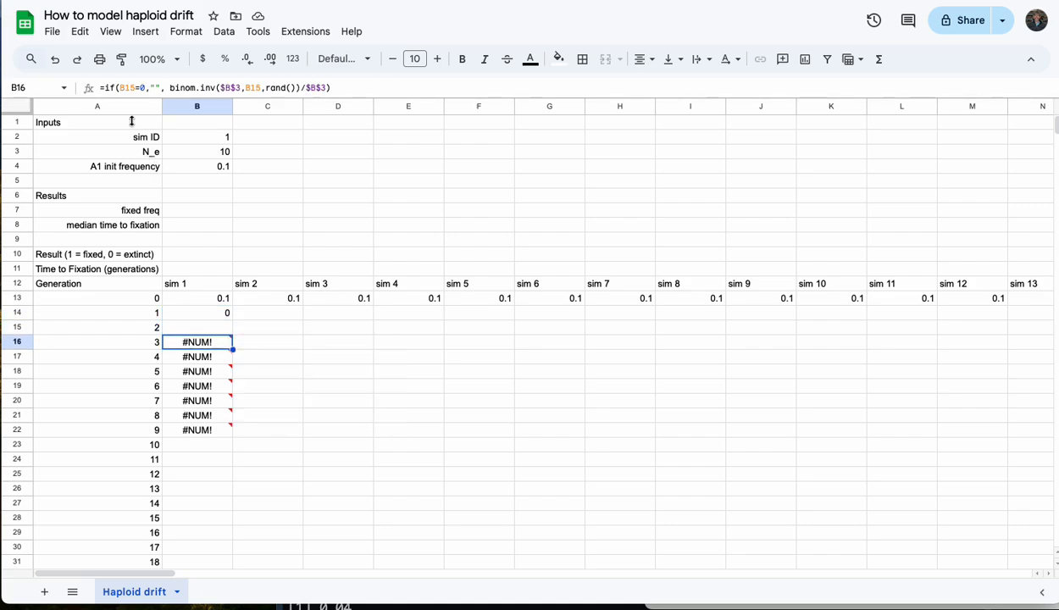
- Fill B14's nested IF formula down through generation 9 and across to sim 13, covering B14:N22
{"action": "left_click", "coordinate": [207, 315]}
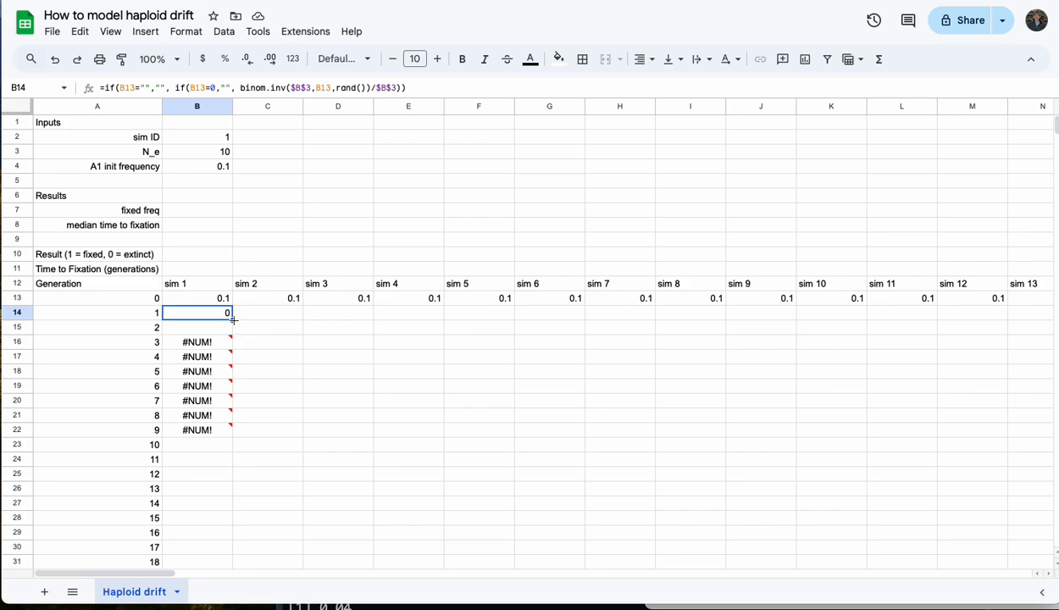
{"action": "left_click_drag", "start_coordinate": [232, 320], "coordinate": [227, 437]}
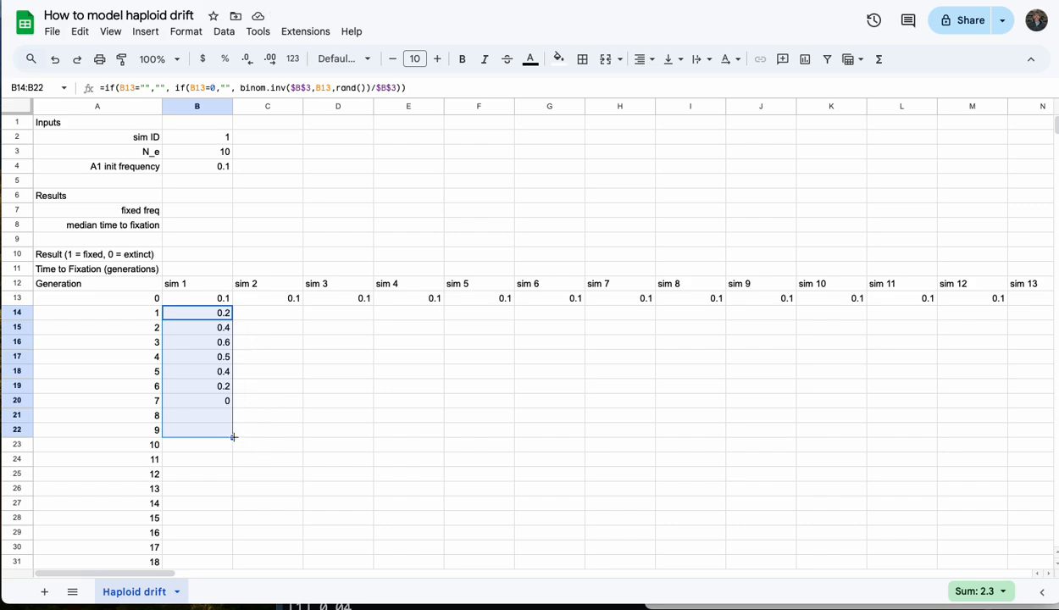
{"action": "left_click_drag", "start_coordinate": [234, 437], "coordinate": [751, 479]}
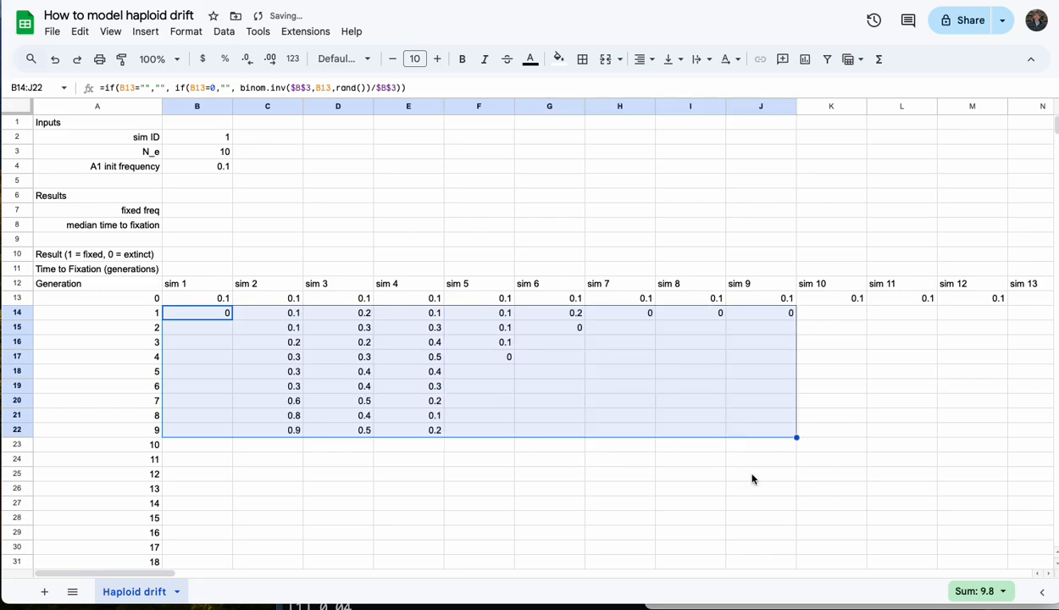
{"action": "left_click_drag", "start_coordinate": [794, 437], "coordinate": [1024, 437]}
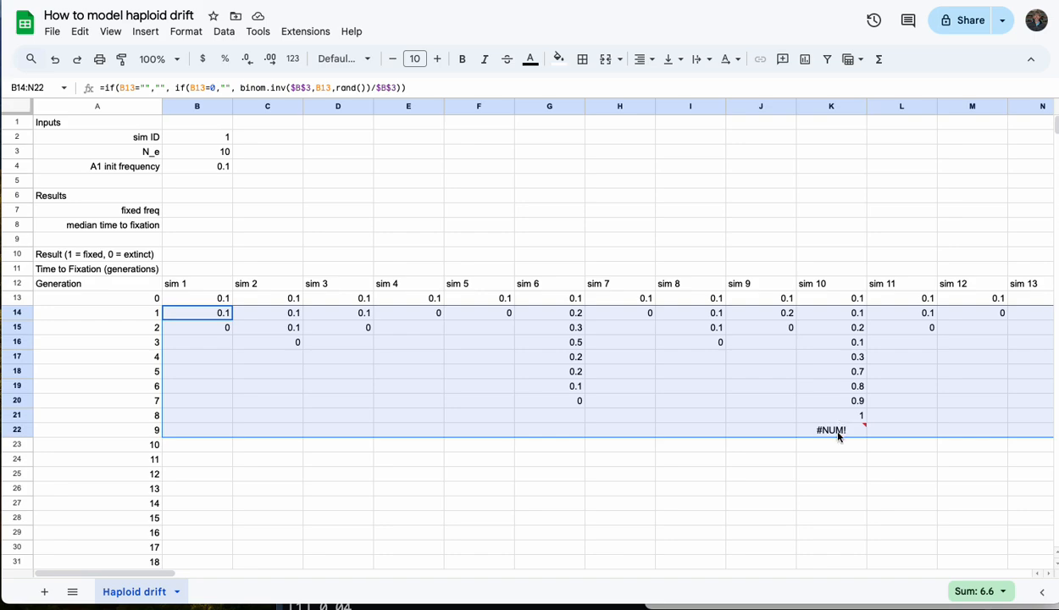
{"action": "mouse_move", "coordinate": [843, 435]}
{"action": "double_click", "coordinate": [237, 333]}
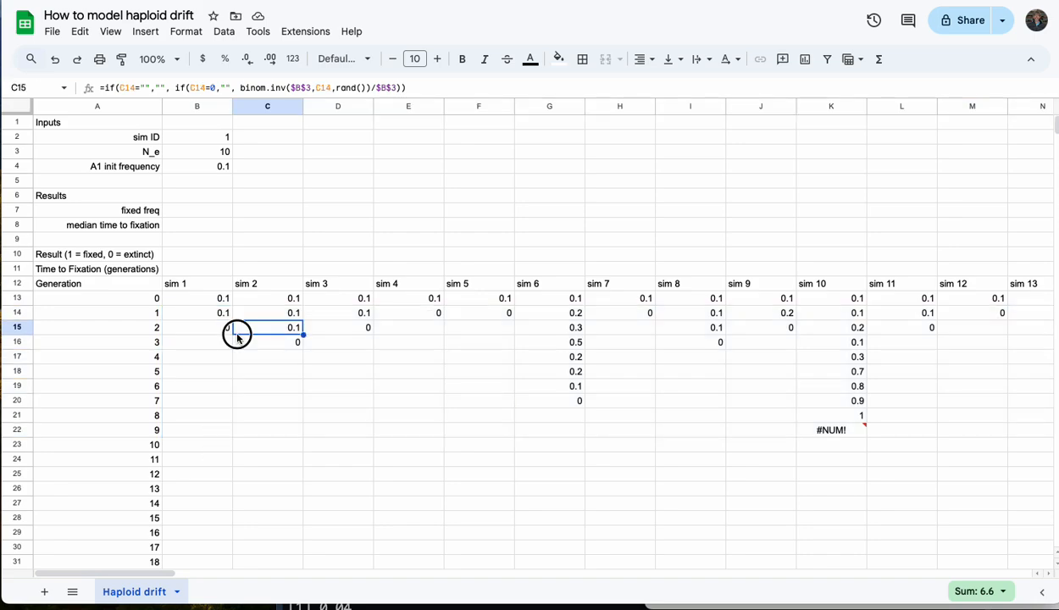
- Wrap B14's formula in an IF that returns blank after fixation: =if(B13=1,"", if(B13="","", if(B13=0,"", binom.inv($B$3,B13,rand())/$B$3)))
{"action": "left_click", "coordinate": [210, 312]}
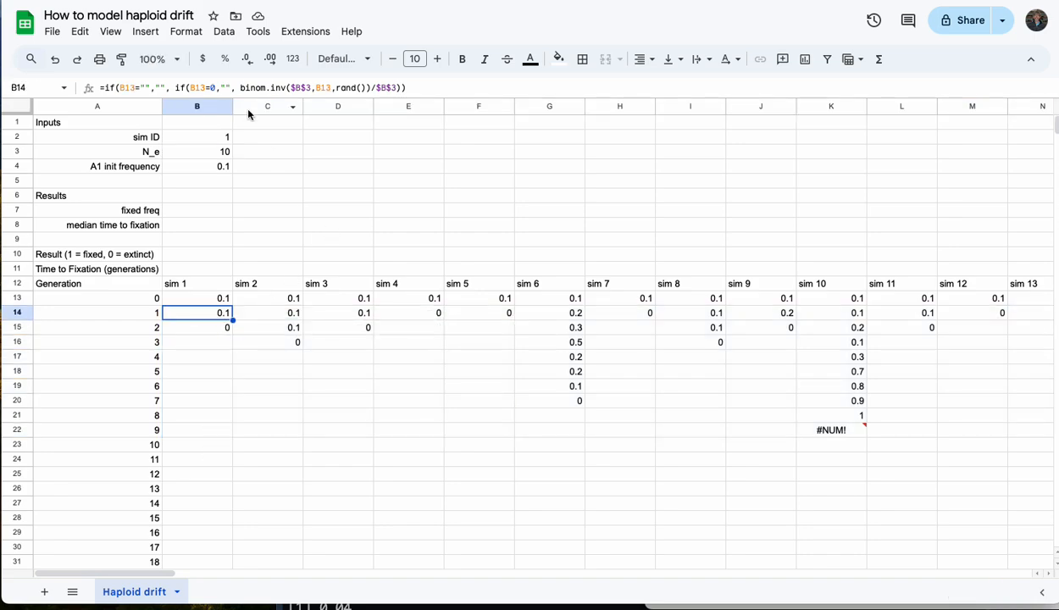
{"action": "left_click", "coordinate": [103, 88]}
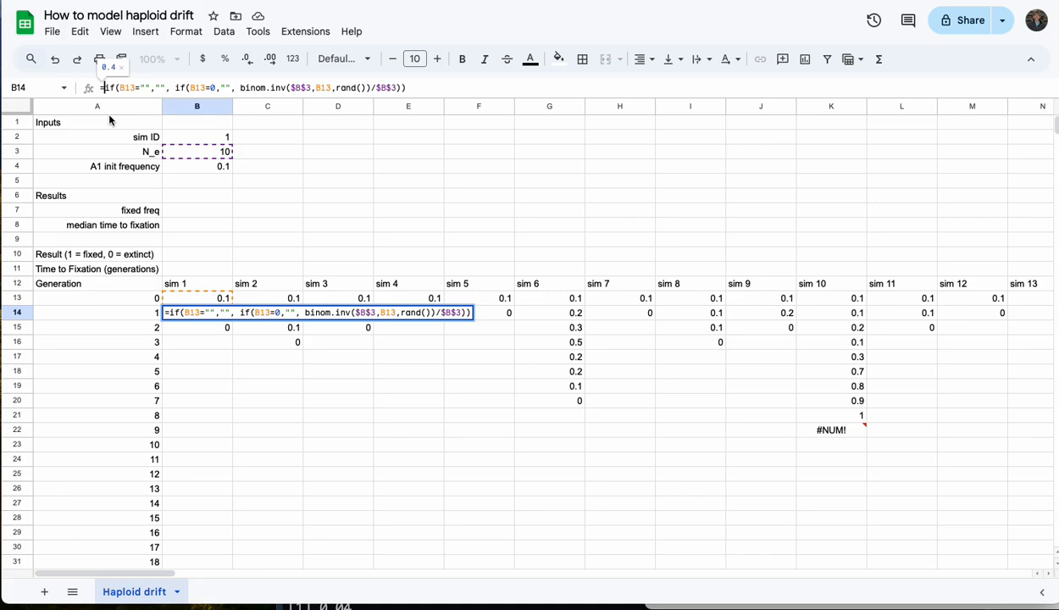
{"action": "type", "text": "if("}
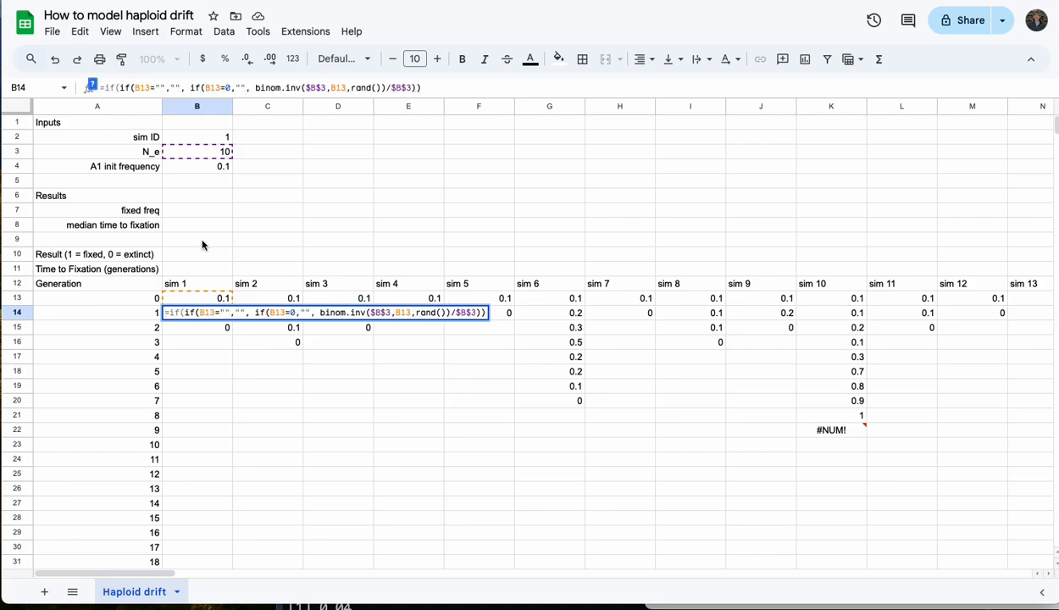
{"action": "left_click", "coordinate": [210, 298]}
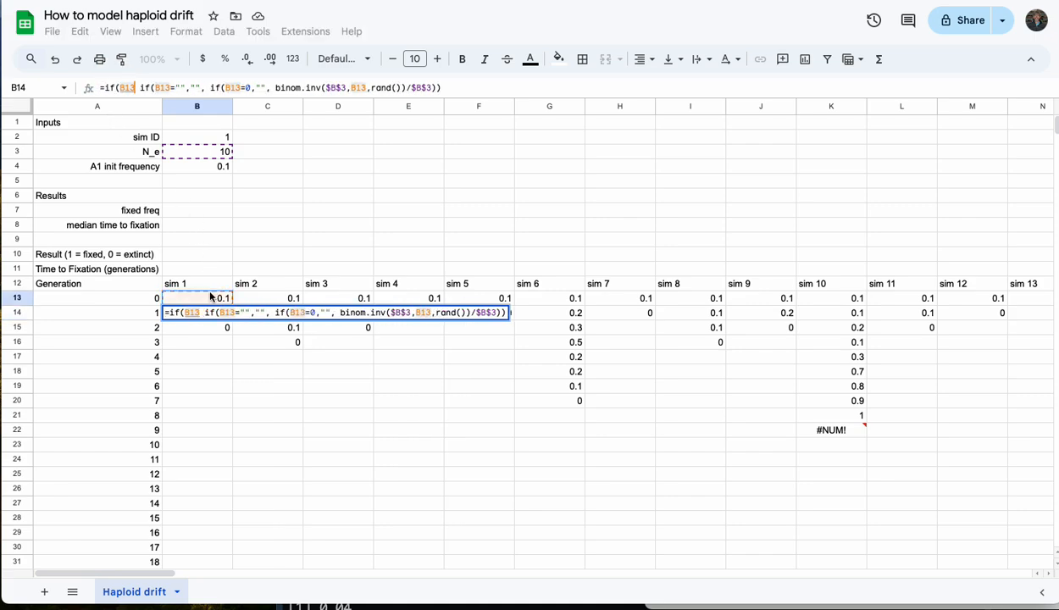
{"action": "type", "text": "=1,"}
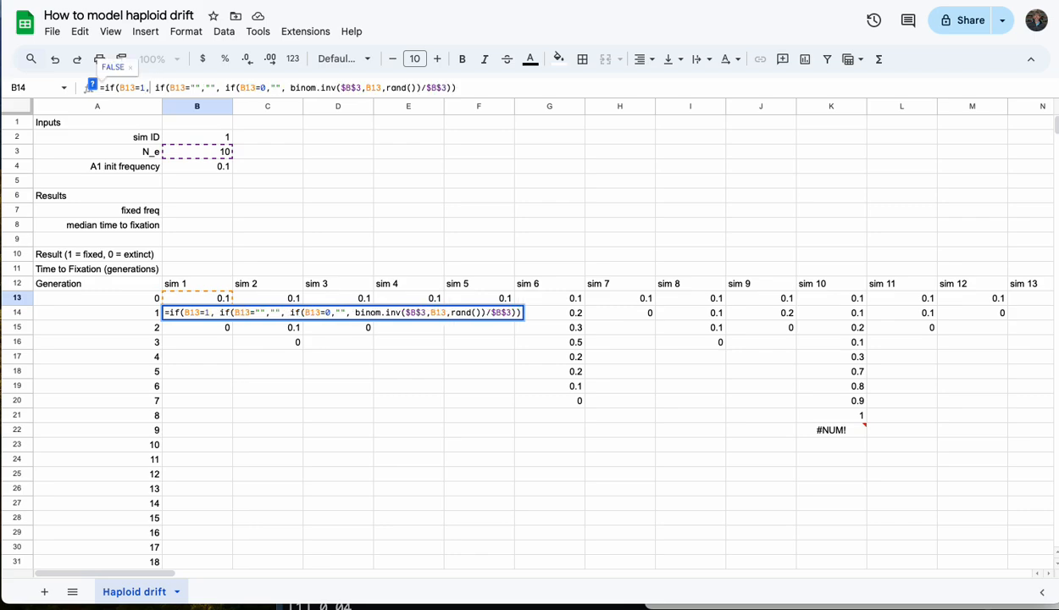
{"action": "type", "text": "\"\""}
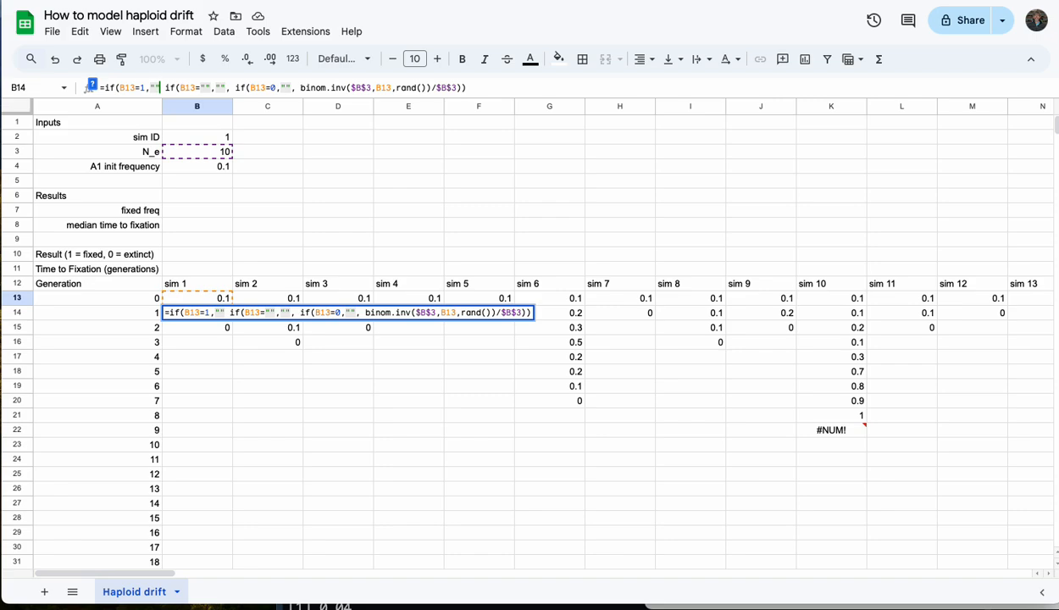
{"action": "type", "text": ","}
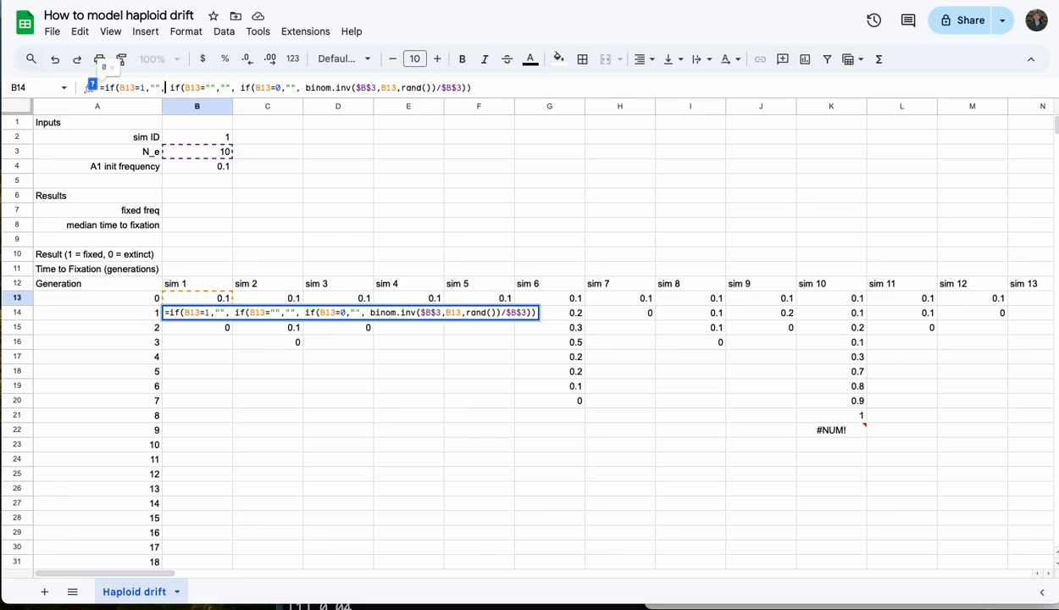
{"action": "left_click", "coordinate": [506, 90]}
{"action": "type", "text": ")"}
{"action": "key", "text": "Return"}
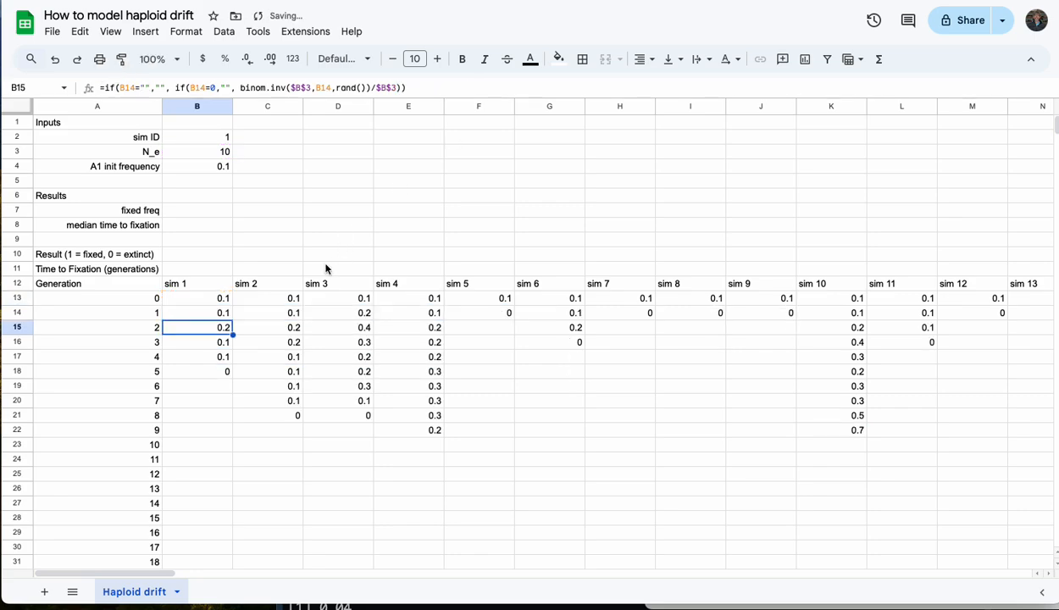
- Fill B14's triple-IF formula down to row 26 and across all simulations through sim 100, covering B14:CW26
{"action": "left_click", "coordinate": [219, 315]}
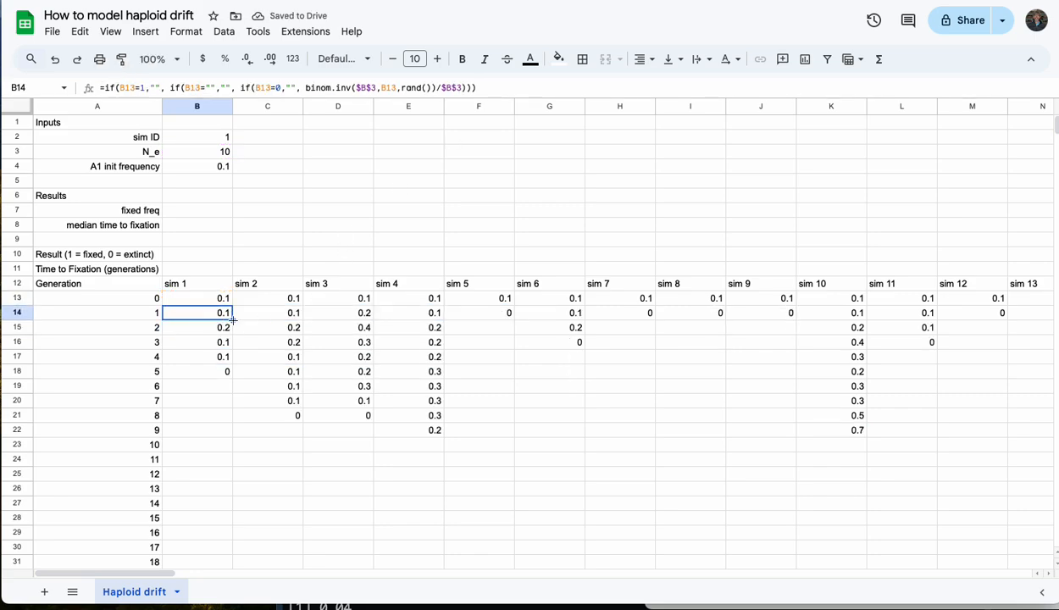
{"action": "left_click_drag", "start_coordinate": [231, 321], "coordinate": [888, 489]}
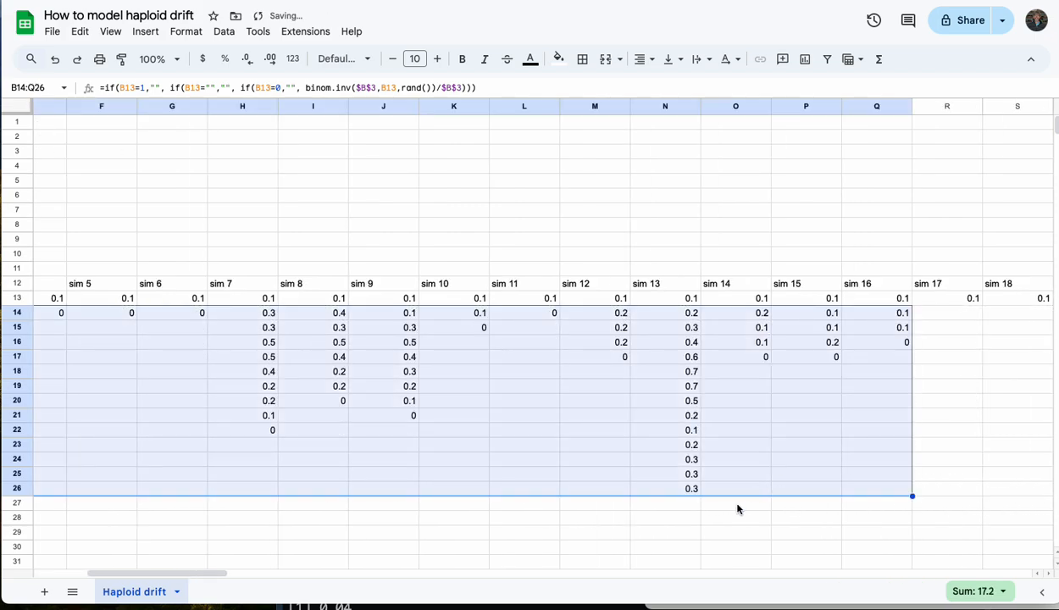
{"action": "scroll", "coordinate": [737, 508], "scroll_direction": "left", "scroll_amount": 5}
{"action": "scroll", "coordinate": [737, 508], "scroll_direction": "right", "scroll_amount": 8}
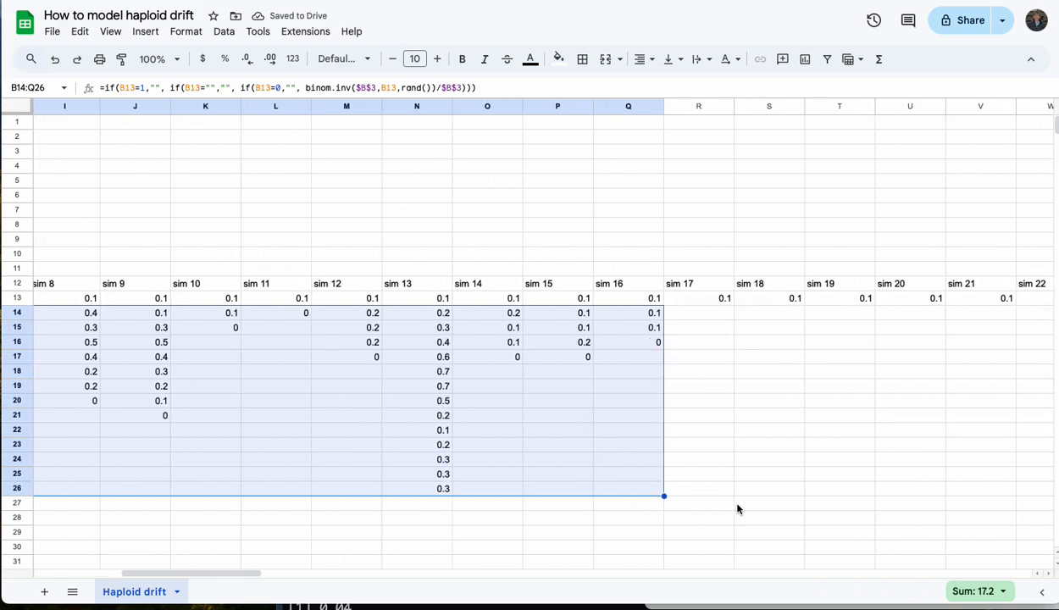
{"action": "left_click_drag", "start_coordinate": [664, 496], "coordinate": [1024, 518]}
{"action": "scroll", "coordinate": [834, 533], "scroll_direction": "right", "scroll_amount": 8}
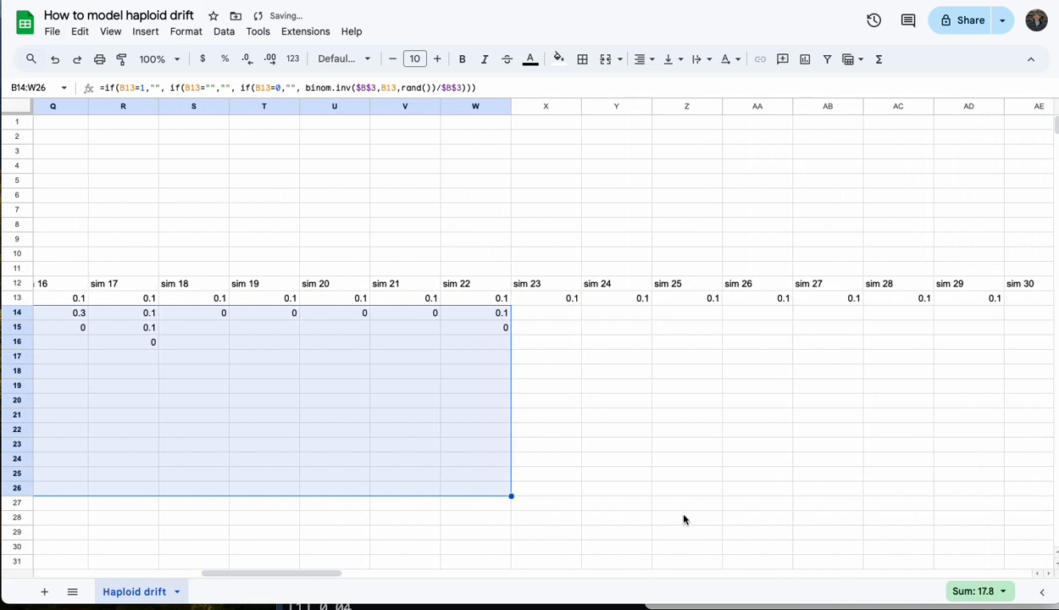
{"action": "left_click_drag", "start_coordinate": [511, 494], "coordinate": [1056, 525]}
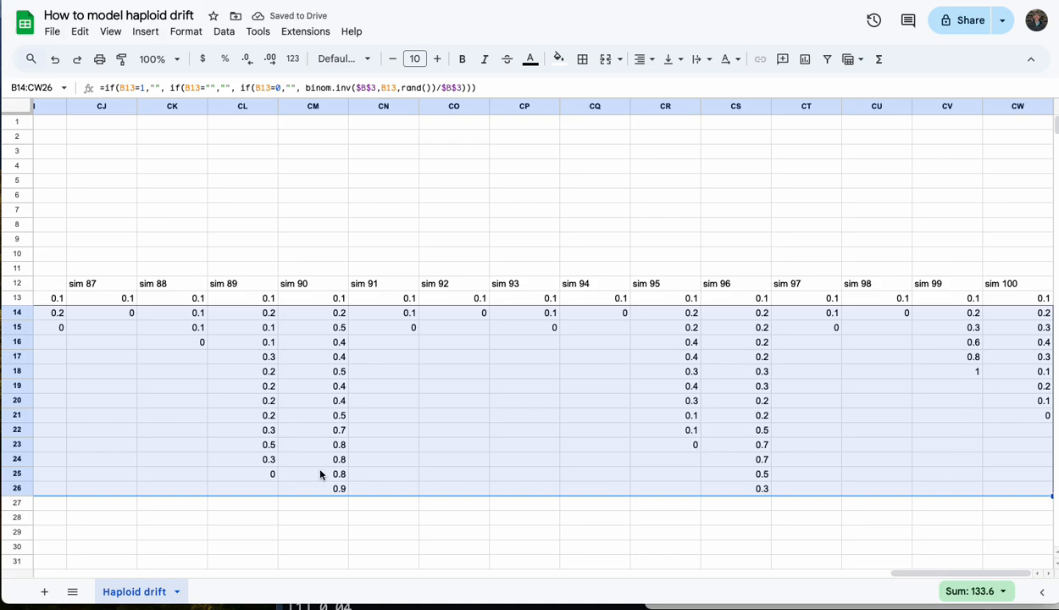
- Reopen the "How to model haploid drift" spreadsheet from the recent spreadsheets
{"action": "scroll", "coordinate": [321, 474], "scroll_direction": "left", "scroll_amount": 10}
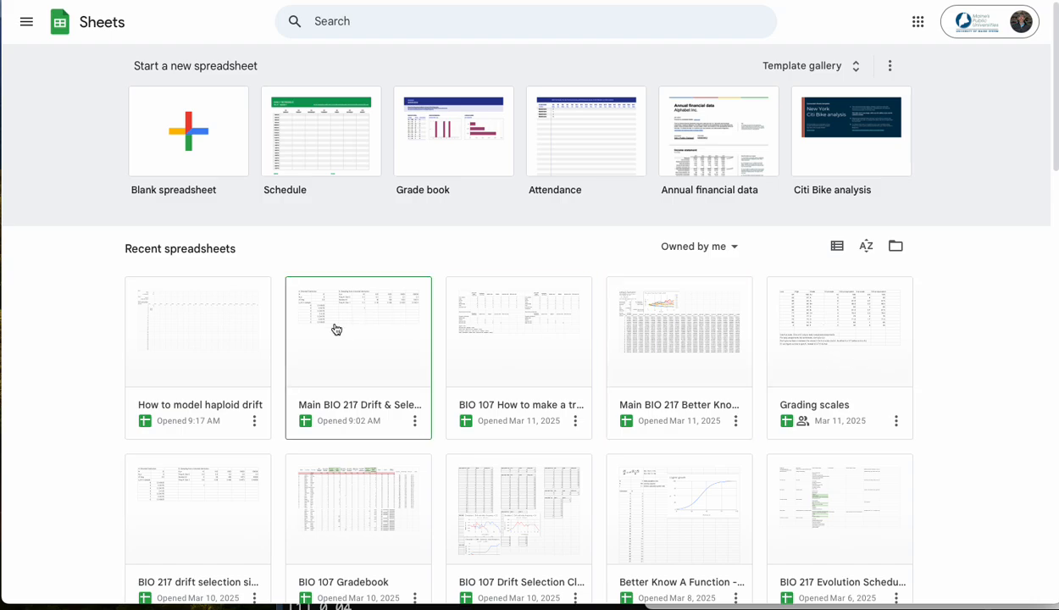
{"action": "left_click", "coordinate": [233, 328]}
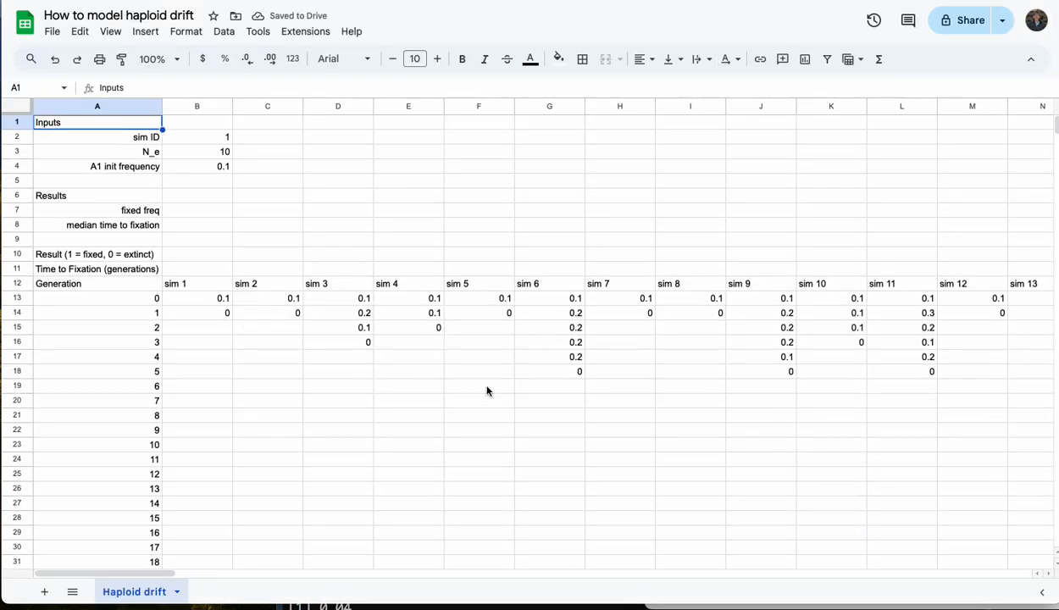
- Fill B14's triple-IF formula down through generation 500 and across through sim 100, covering B14:CW513
{"action": "scroll", "coordinate": [487, 391], "scroll_direction": "down", "scroll_amount": 2}
{"action": "scroll", "coordinate": [487, 391], "scroll_direction": "up", "scroll_amount": 2}
{"action": "left_click", "coordinate": [219, 315]}
{"action": "left_click_drag", "start_coordinate": [232, 320], "coordinate": [1055, 498]}
{"action": "scroll", "coordinate": [704, 463], "scroll_direction": "up", "scroll_amount": 20}
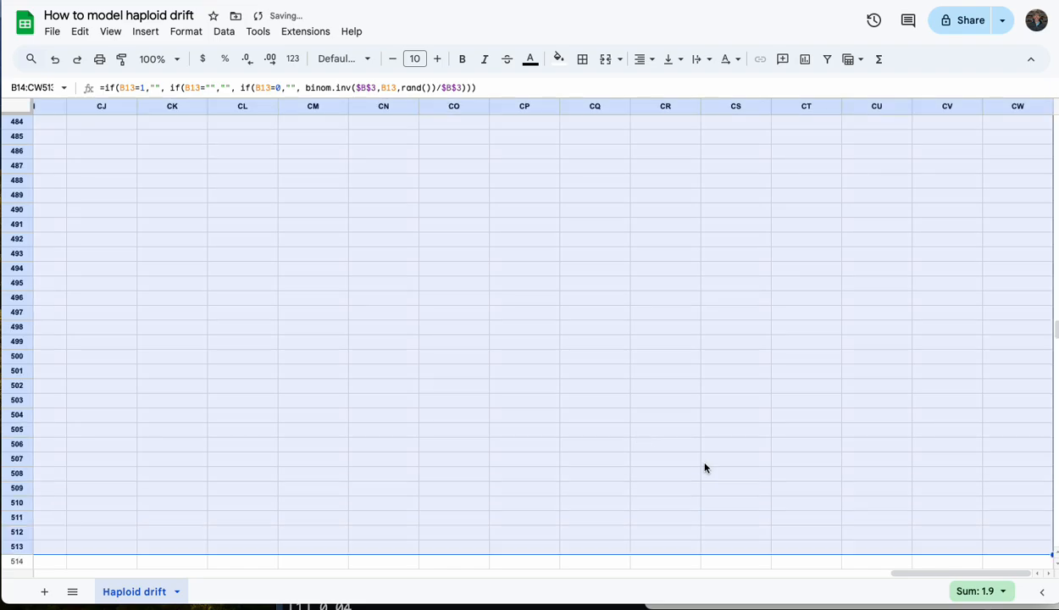
{"action": "scroll", "coordinate": [705, 463], "scroll_direction": "left", "scroll_amount": 10}
{"action": "scroll", "coordinate": [704, 468], "scroll_direction": "up", "scroll_amount": 12}
{"action": "scroll", "coordinate": [704, 467], "scroll_direction": "left", "scroll_amount": 20}
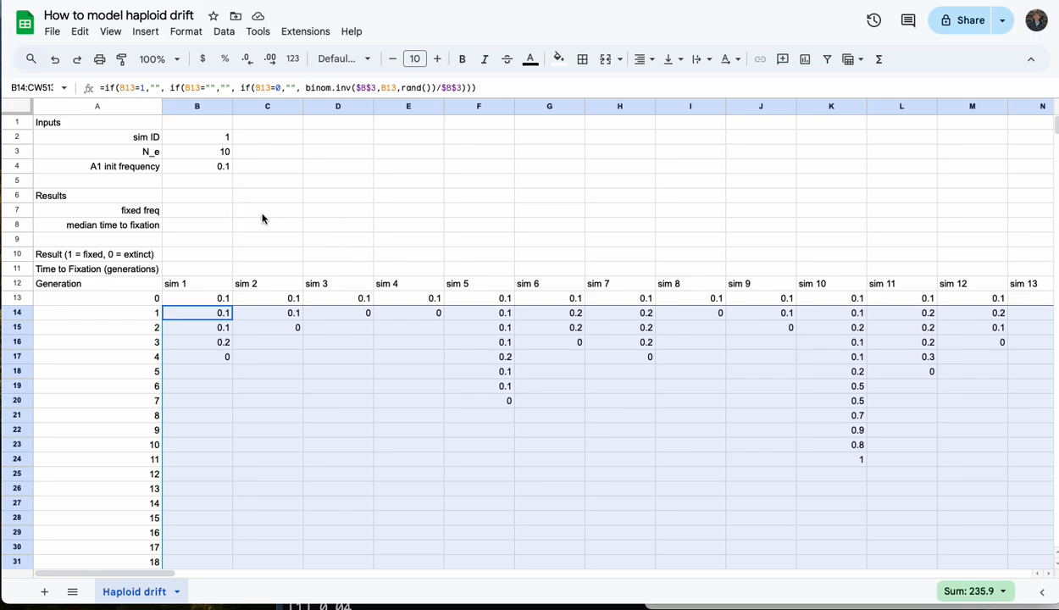
- Set the N_e input to 100 and examine the allele frequencies down the generations
{"action": "left_click", "coordinate": [216, 155]}
{"action": "type", "text": "100"}
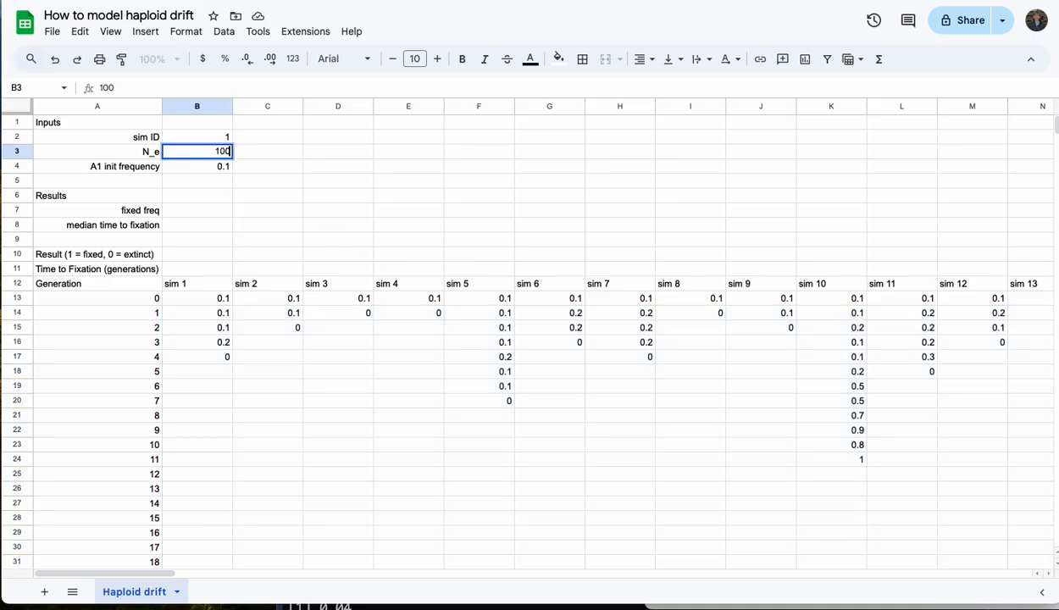
{"action": "key", "text": "Return"}
{"action": "scroll", "coordinate": [349, 284], "scroll_direction": "down", "scroll_amount": 20}
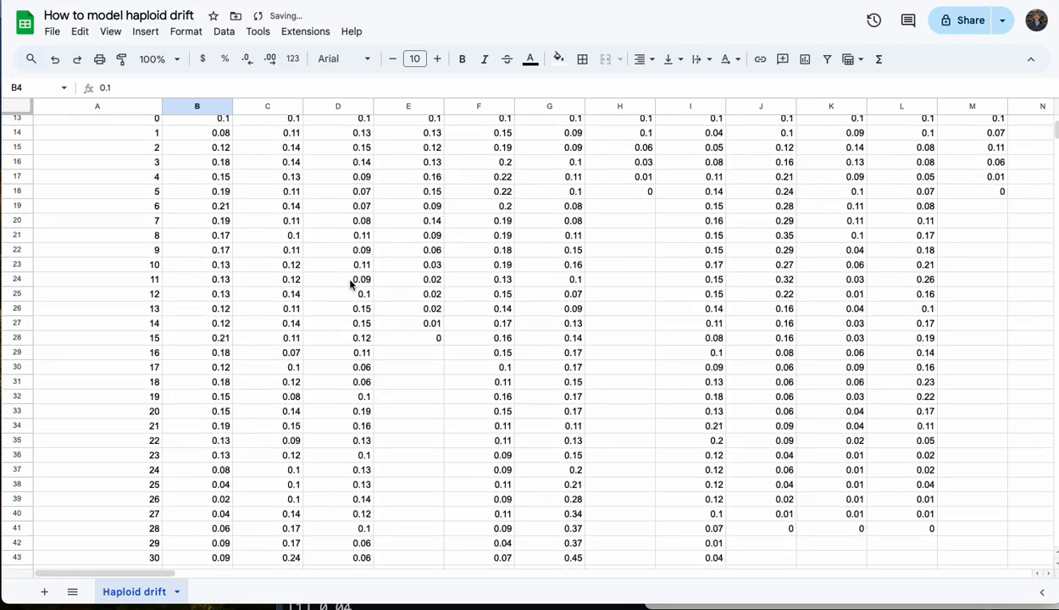
{"action": "scroll", "coordinate": [350, 285], "scroll_direction": "down", "scroll_amount": 12}
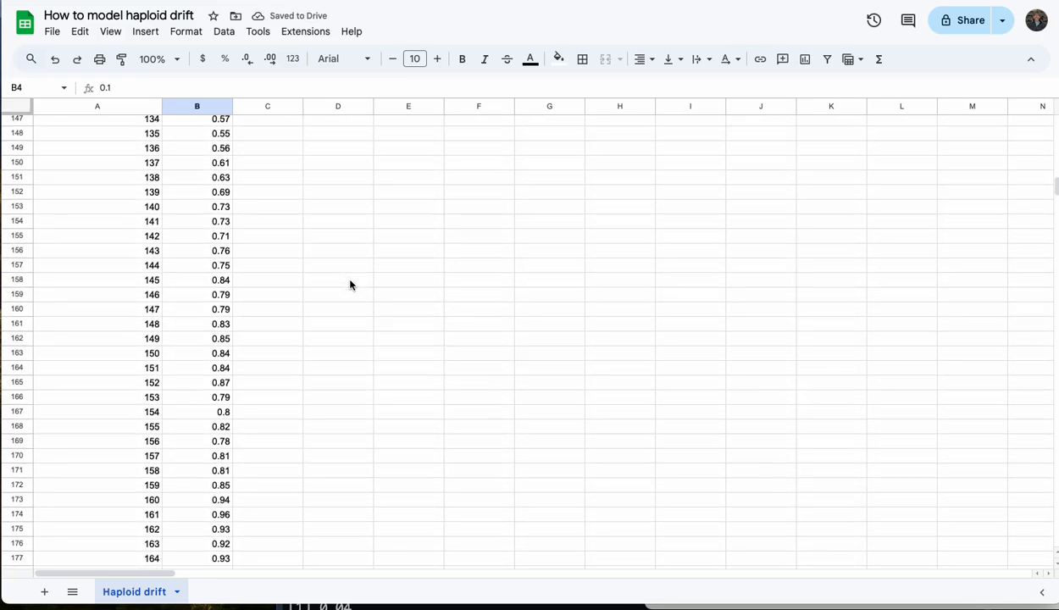
{"action": "scroll", "coordinate": [350, 284], "scroll_direction": "up", "scroll_amount": 20}
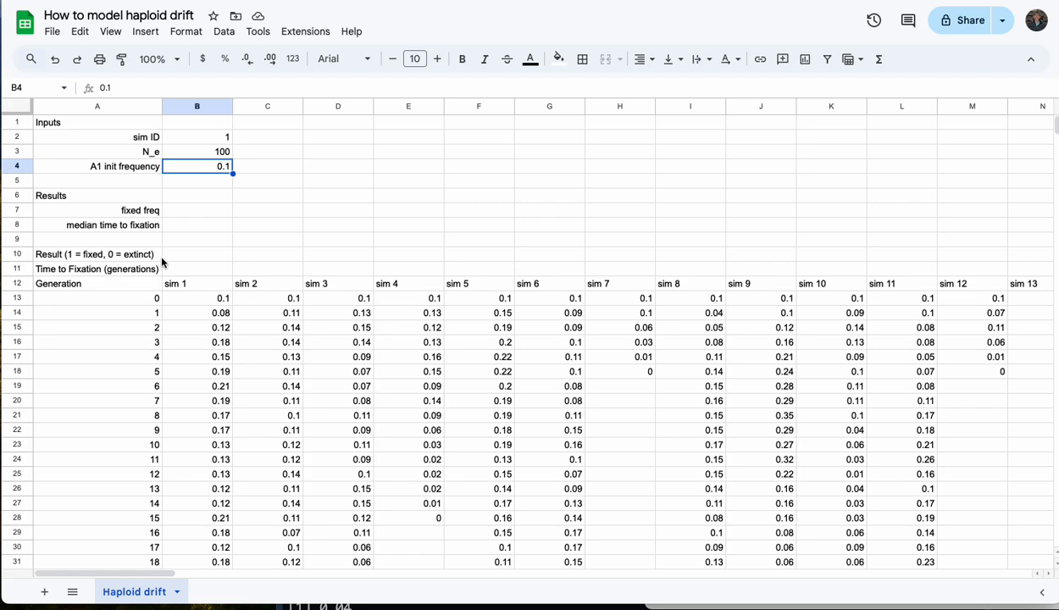
- Enter the sim 1 result formula in B10: =if(min(B13:B513) = 0, 0, 1)
{"action": "left_click", "coordinate": [189, 258]}
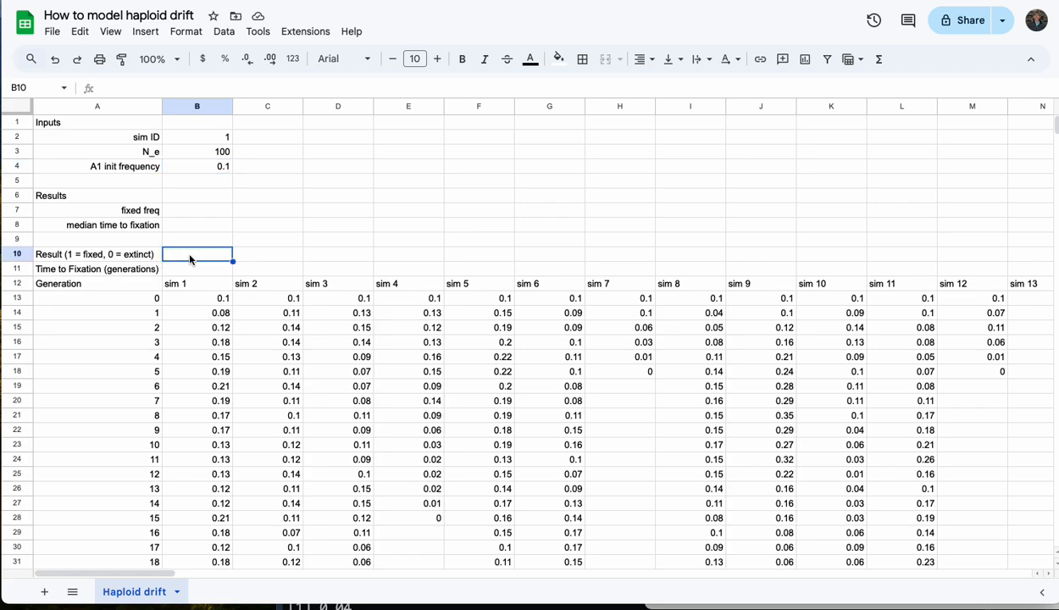
{"action": "type", "text": "="}
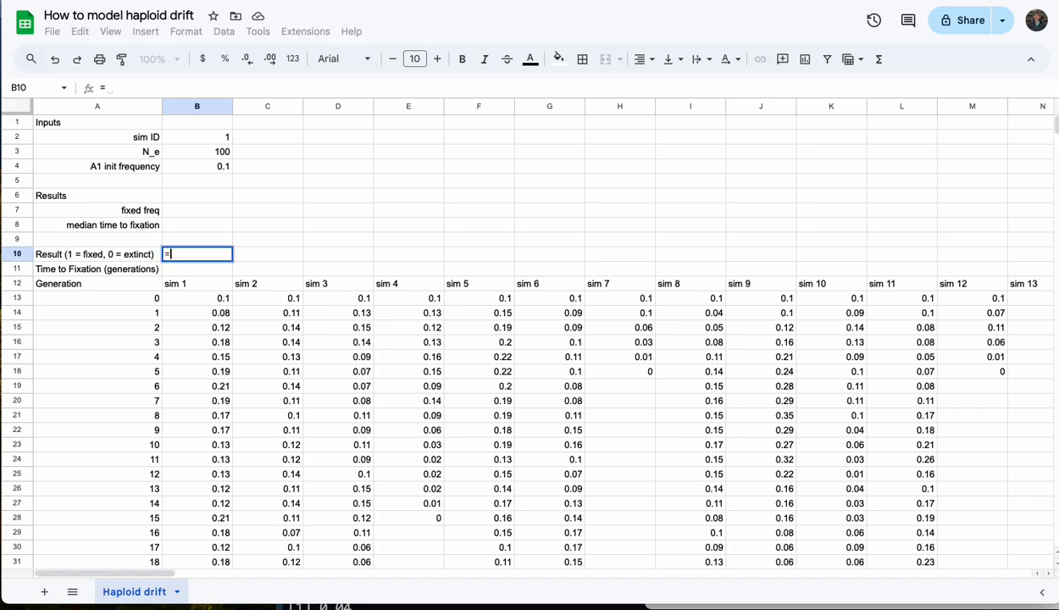
{"action": "type", "text": "if("}
{"action": "type", "text": "min"}
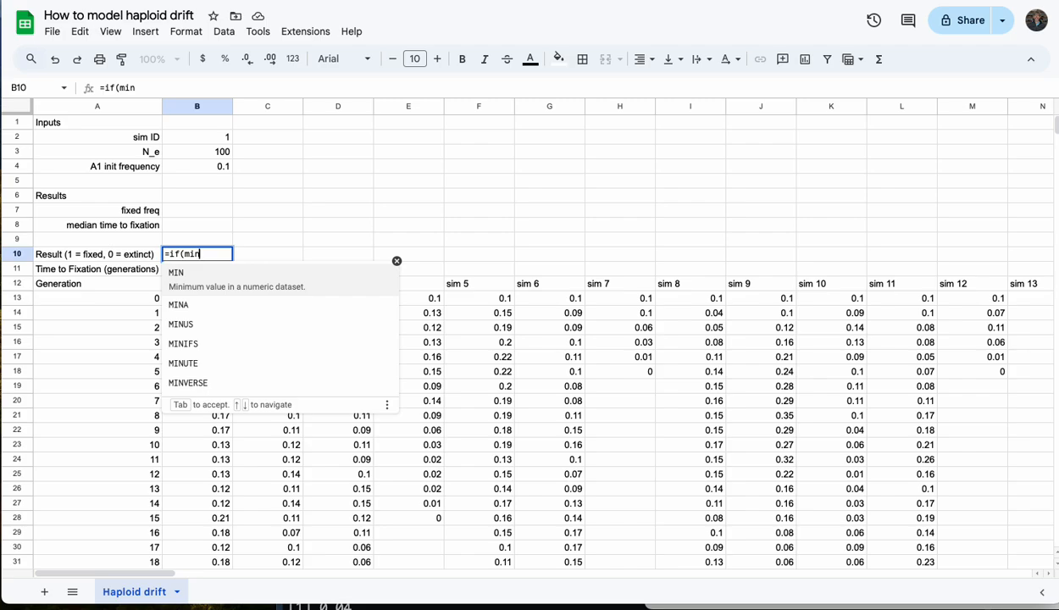
{"action": "type", "text": "("}
{"action": "left_click_drag", "start_coordinate": [184, 299], "coordinate": [165, 490]}
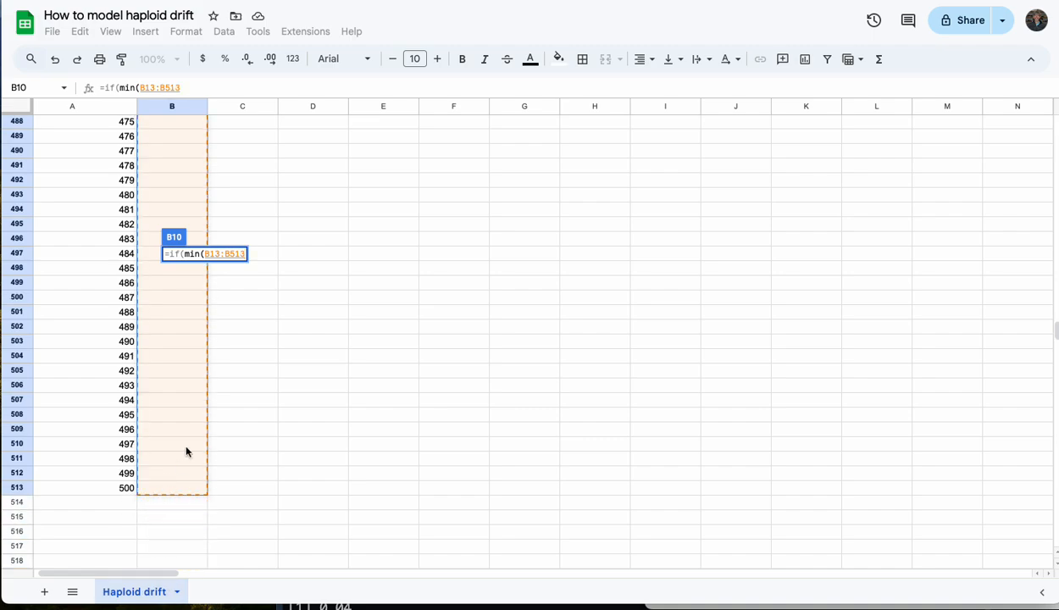
{"action": "left_click", "coordinate": [199, 87]}
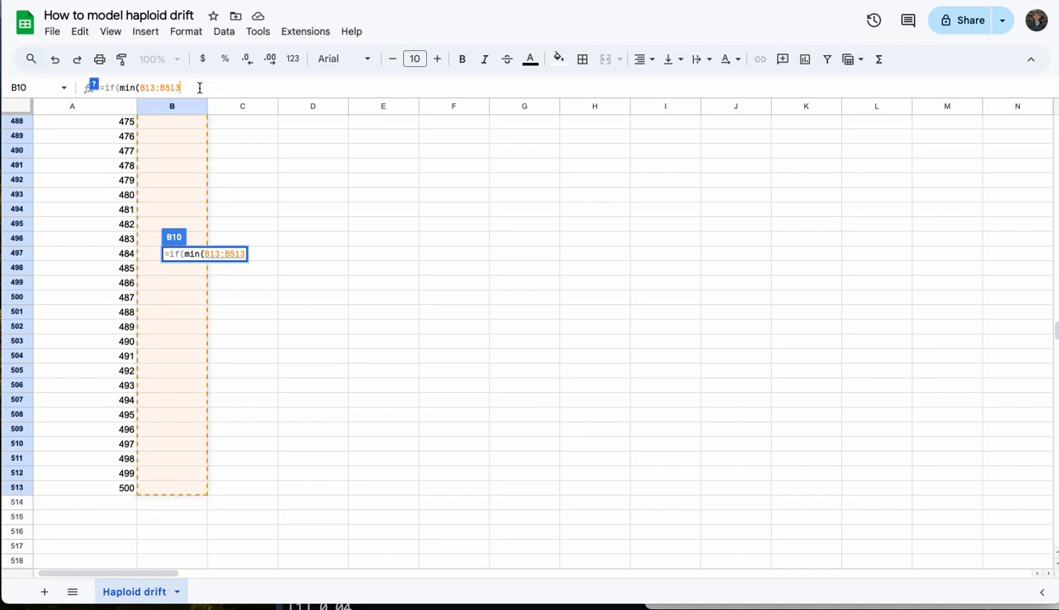
{"action": "type", "text": ") = 0,"}
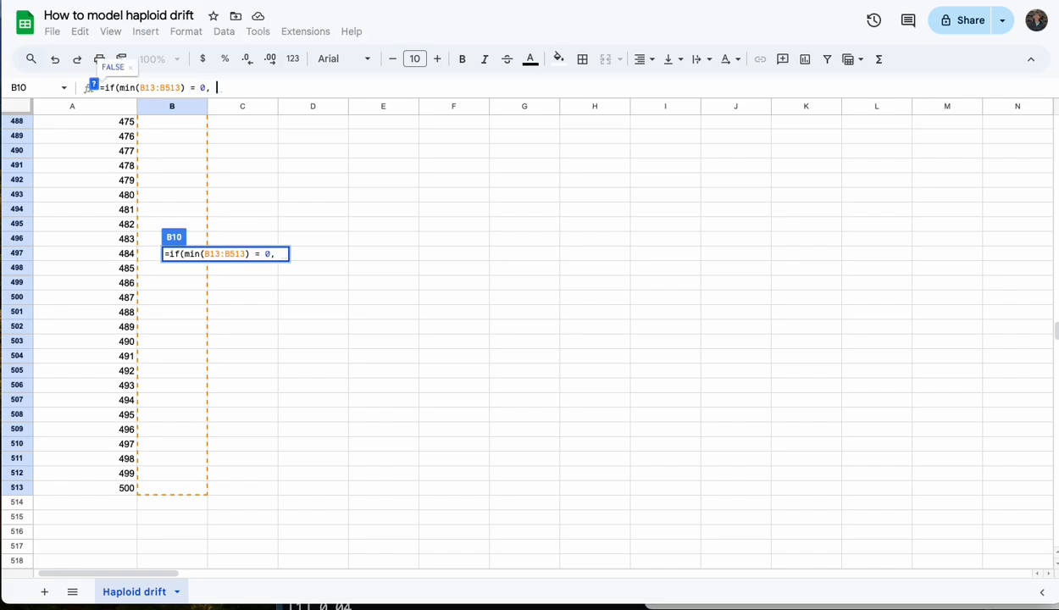
{"action": "type", "text": " 0"}
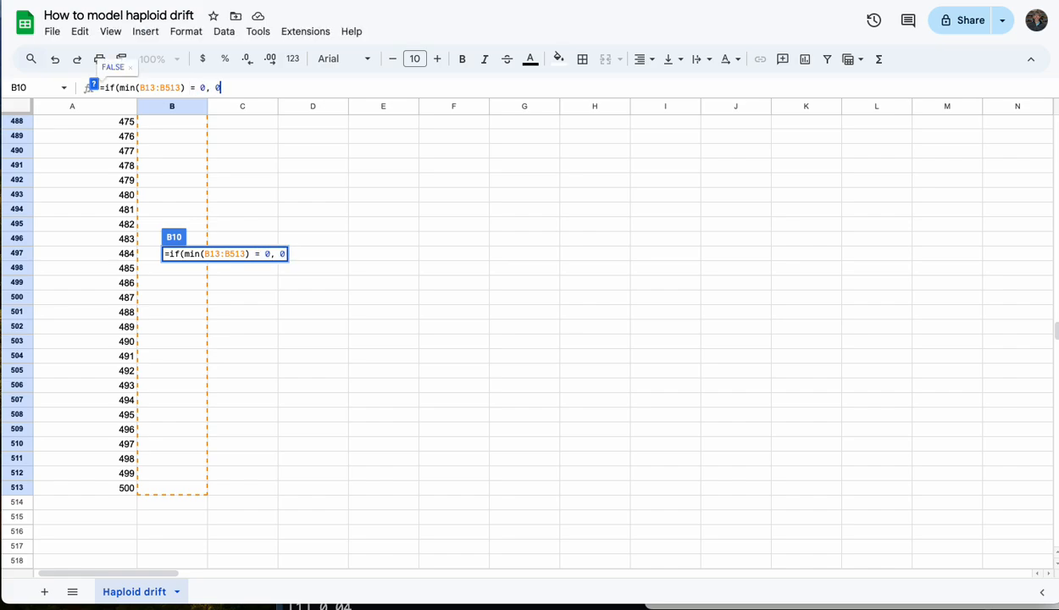
{"action": "type", "text": ", "}
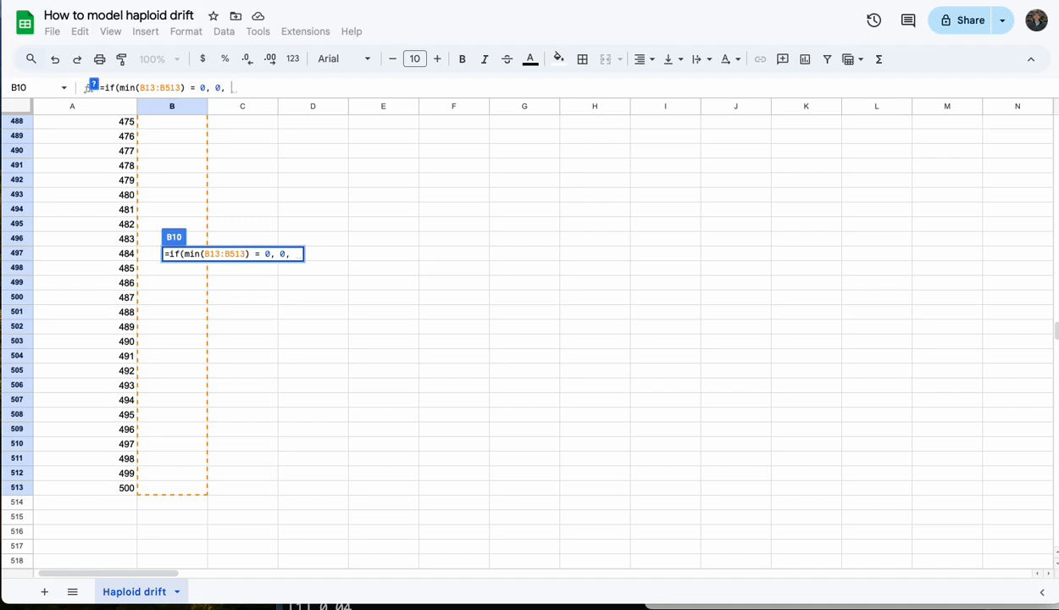
{"action": "type", "text": "1"}
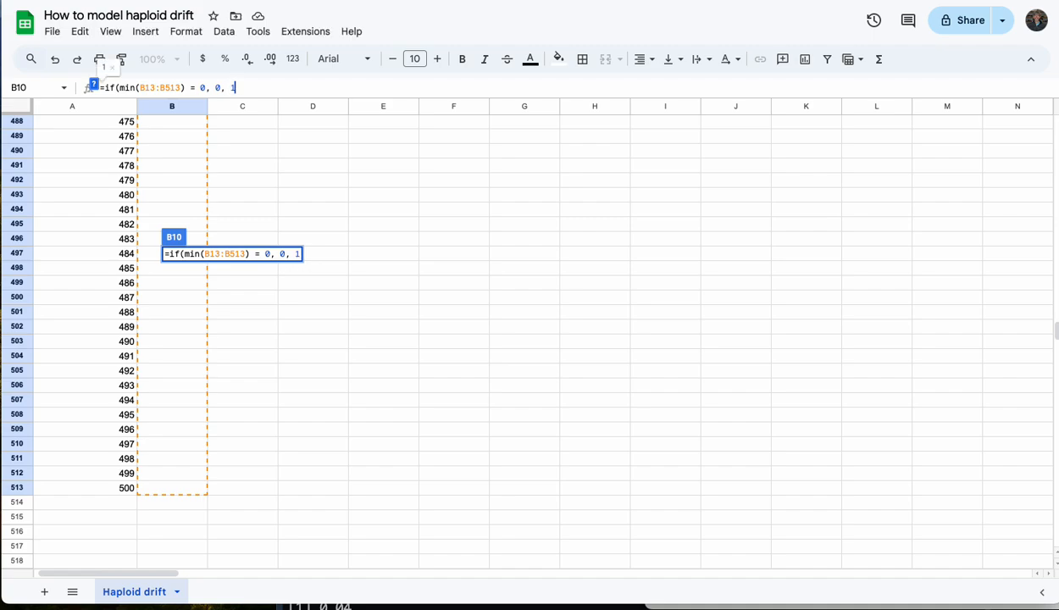
{"action": "type", "text": ")"}
{"action": "key", "text": "Return"}
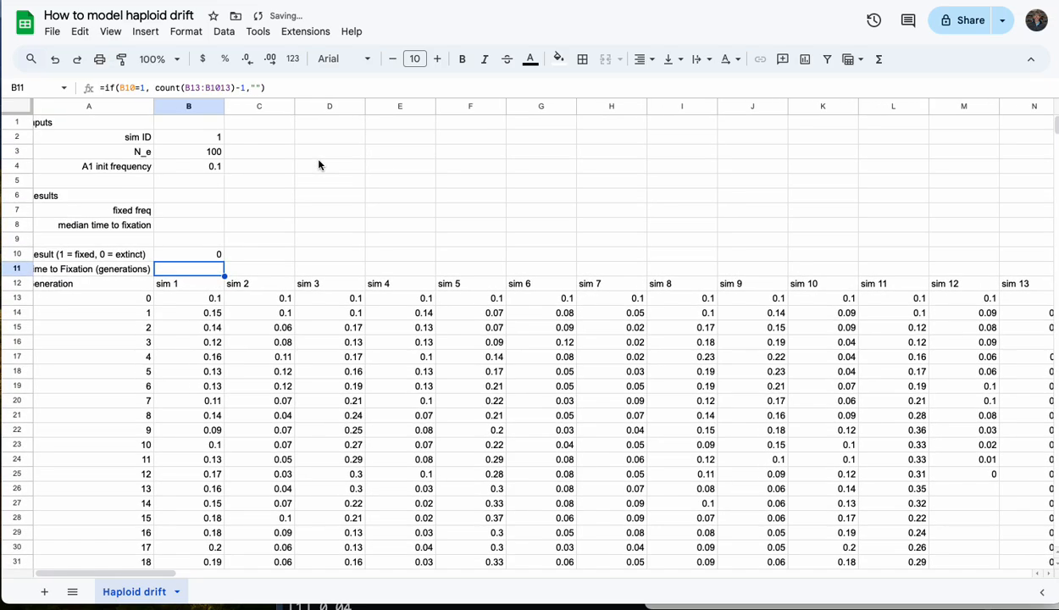
- Fill B10's result formula across through sim 100, covering B10:CW10, and check sim 88's result against its frequencies
{"action": "left_click", "coordinate": [203, 257]}
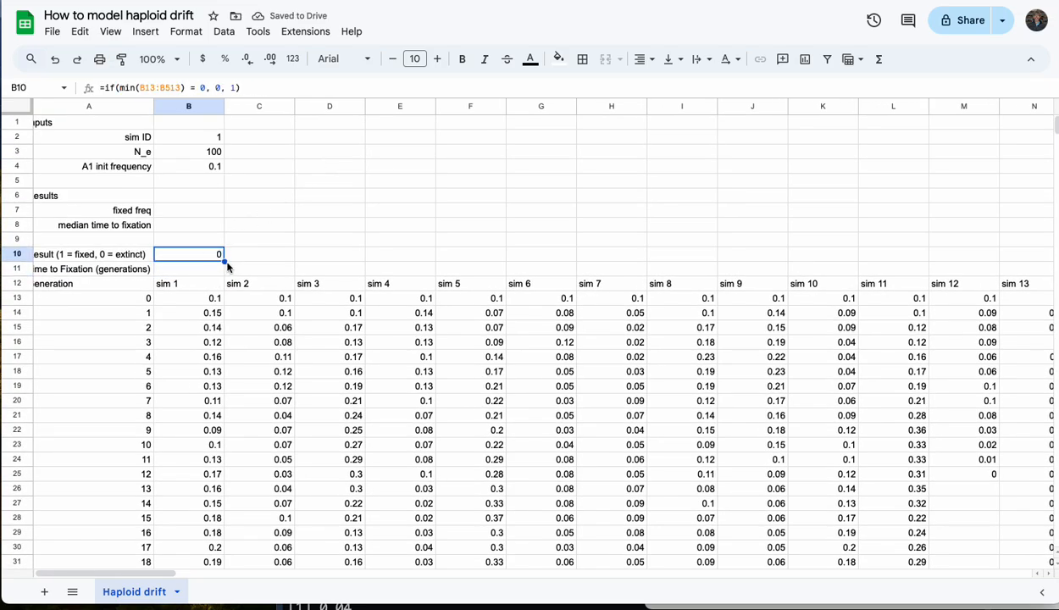
{"action": "left_click_drag", "start_coordinate": [225, 262], "coordinate": [1051, 259]}
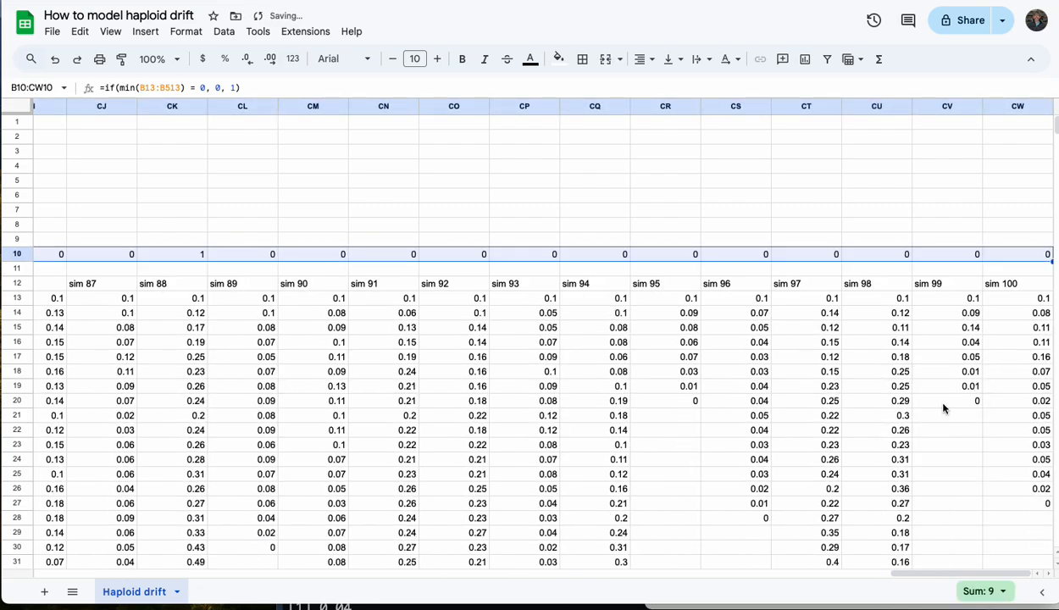
{"action": "scroll", "coordinate": [943, 409], "scroll_direction": "left", "scroll_amount": 4}
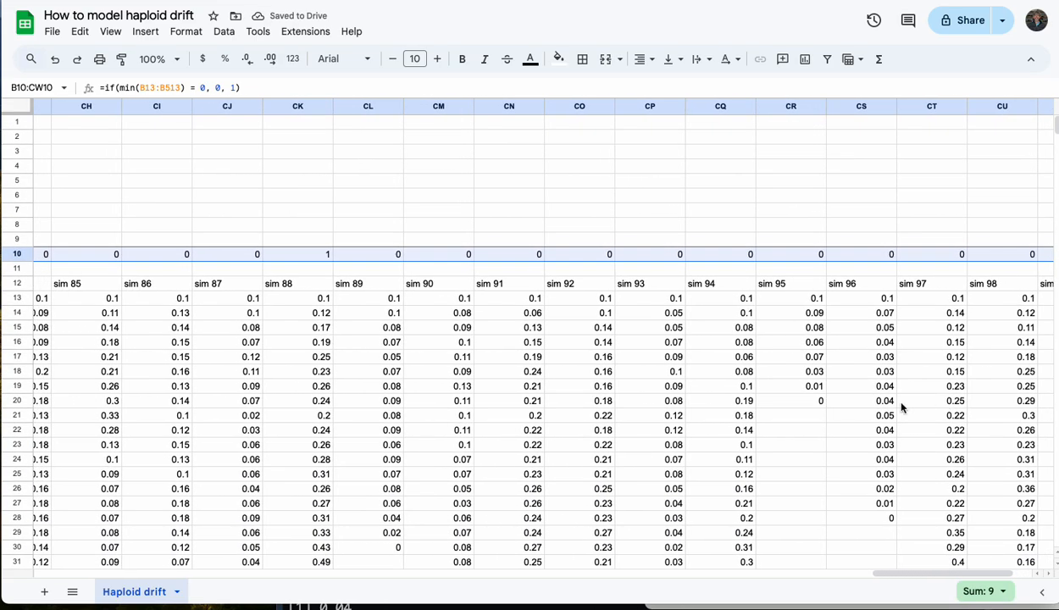
{"action": "scroll", "coordinate": [332, 364], "scroll_direction": "down", "scroll_amount": 10}
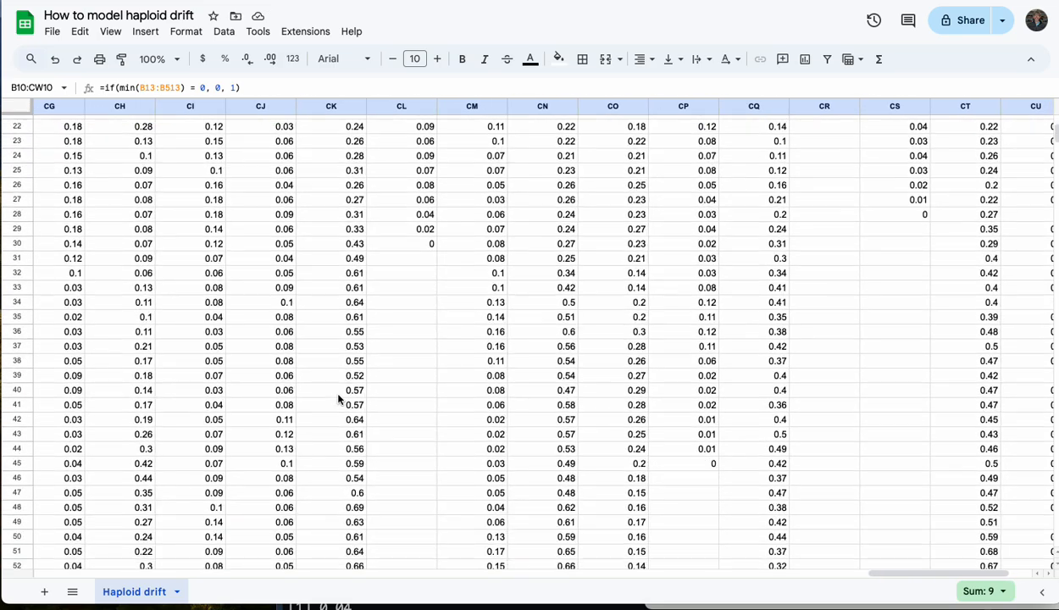
{"action": "scroll", "coordinate": [338, 399], "scroll_direction": "down", "scroll_amount": 13}
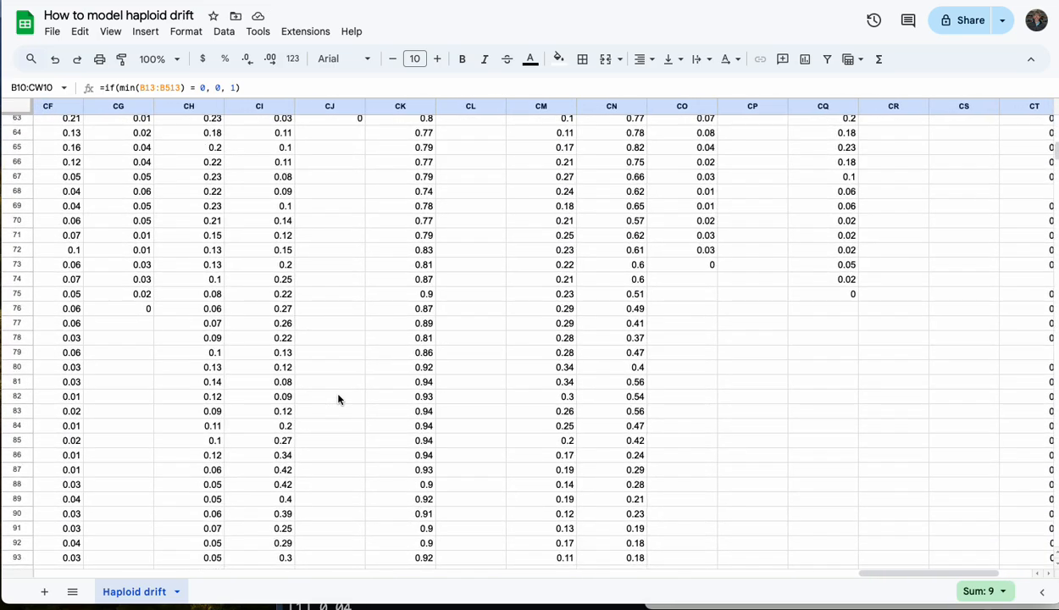
{"action": "scroll", "coordinate": [347, 405], "scroll_direction": "down", "scroll_amount": 2}
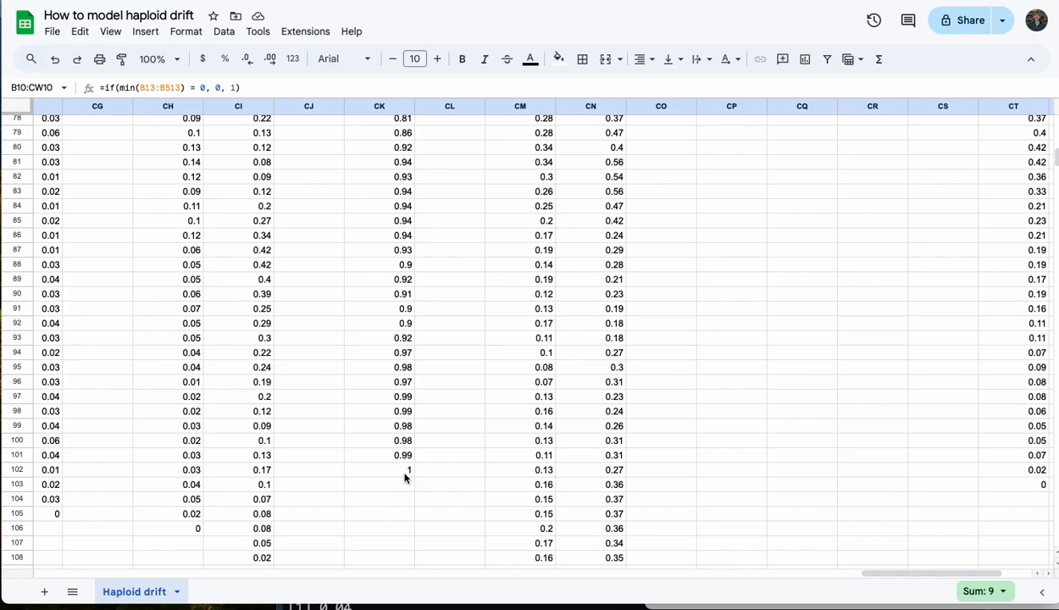
{"action": "scroll", "coordinate": [399, 457], "scroll_direction": "up", "scroll_amount": 20}
{"action": "scroll", "coordinate": [373, 407], "scroll_direction": "left", "scroll_amount": 20}
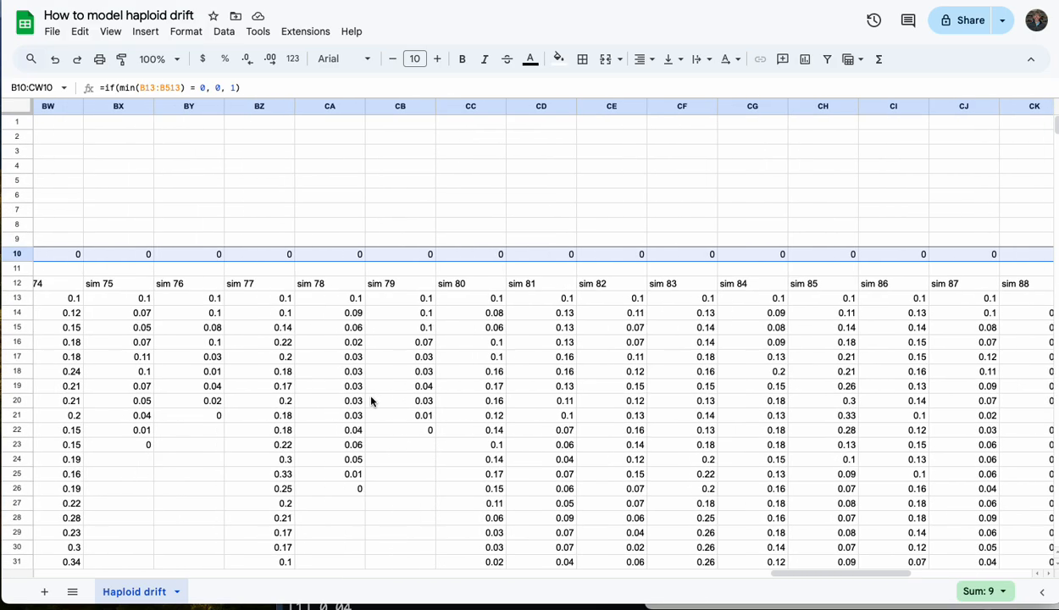
{"action": "scroll", "coordinate": [371, 400], "scroll_direction": "left", "scroll_amount": 8}
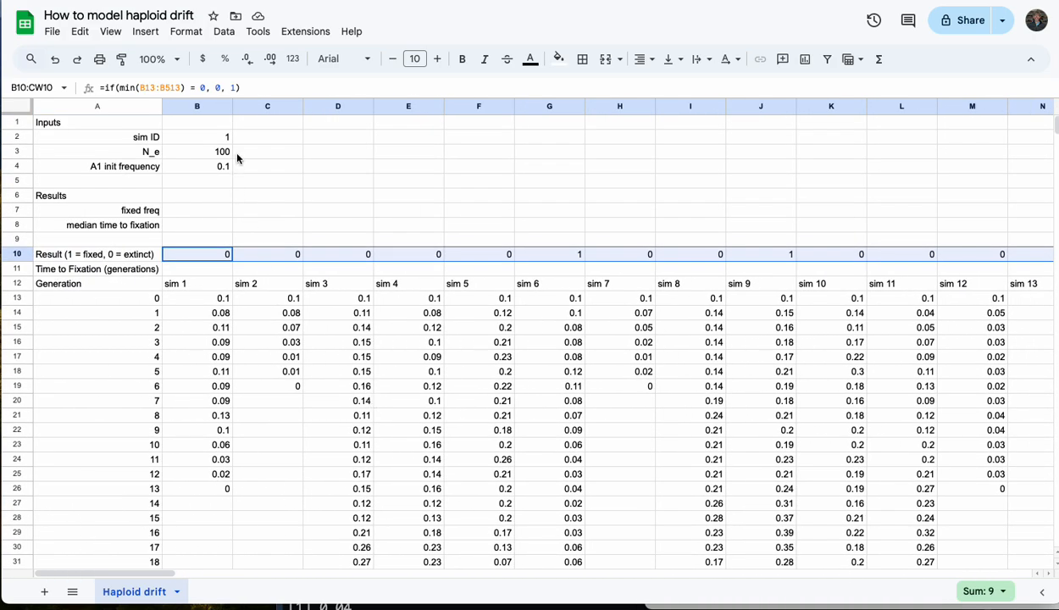
- Set the N_e input to 10 and compare the row 10 results with the simulated frequencies
{"action": "left_click", "coordinate": [222, 152]}
{"action": "type", "text": "10"}
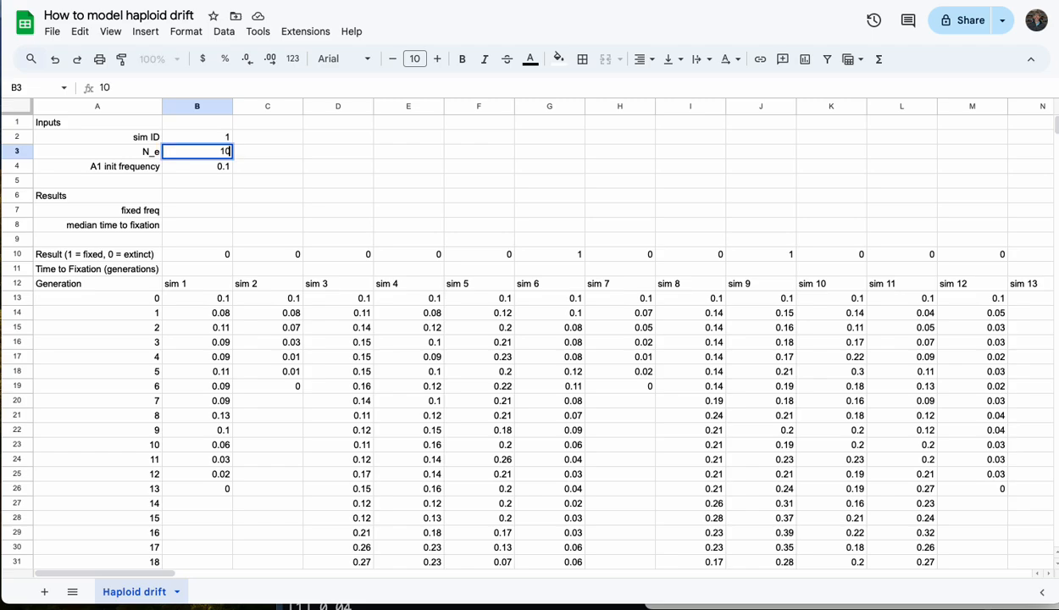
{"action": "key", "text": "Return"}
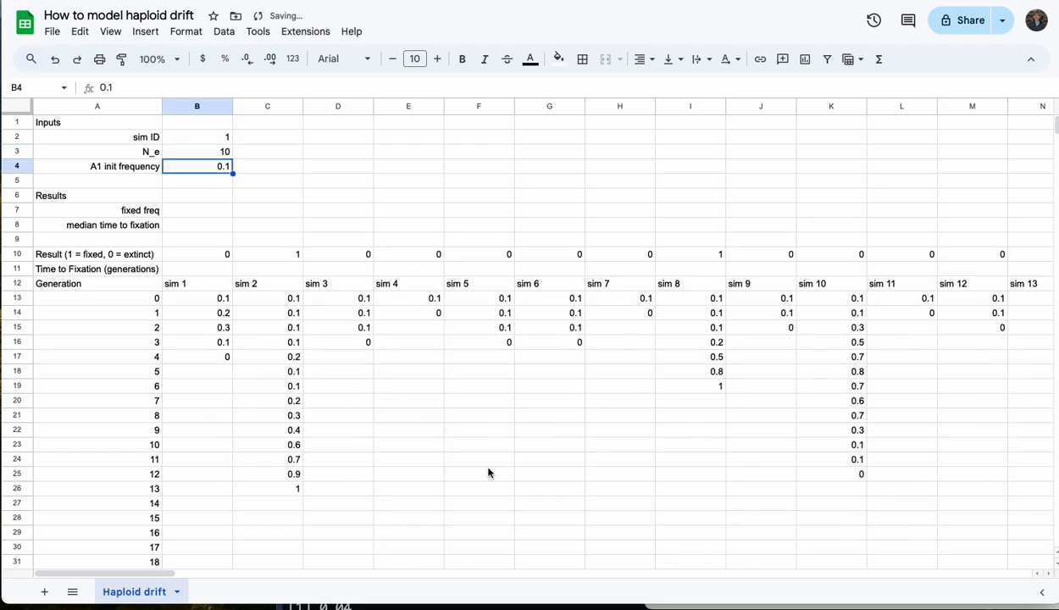
{"action": "scroll", "coordinate": [492, 467], "scroll_direction": "right", "scroll_amount": 2}
{"action": "scroll", "coordinate": [491, 468], "scroll_direction": "left", "scroll_amount": 2}
{"action": "scroll", "coordinate": [629, 387], "scroll_direction": "right", "scroll_amount": 1}
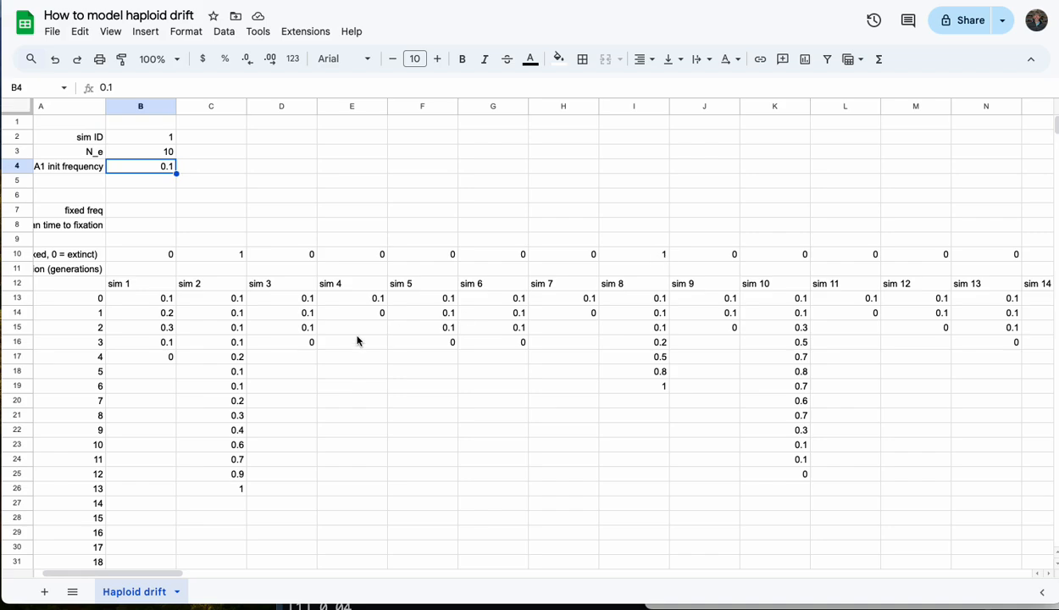
{"action": "scroll", "coordinate": [357, 340], "scroll_direction": "left", "scroll_amount": 1}
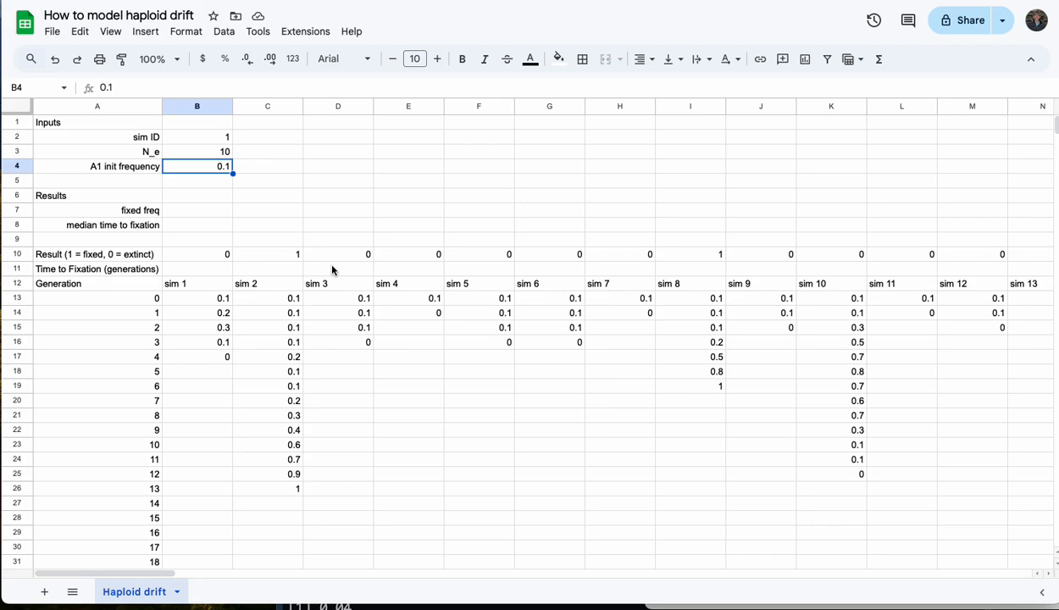
- Replace B11's time-to-fixation formula with =count(B14:B513)
{"action": "left_click", "coordinate": [212, 276]}
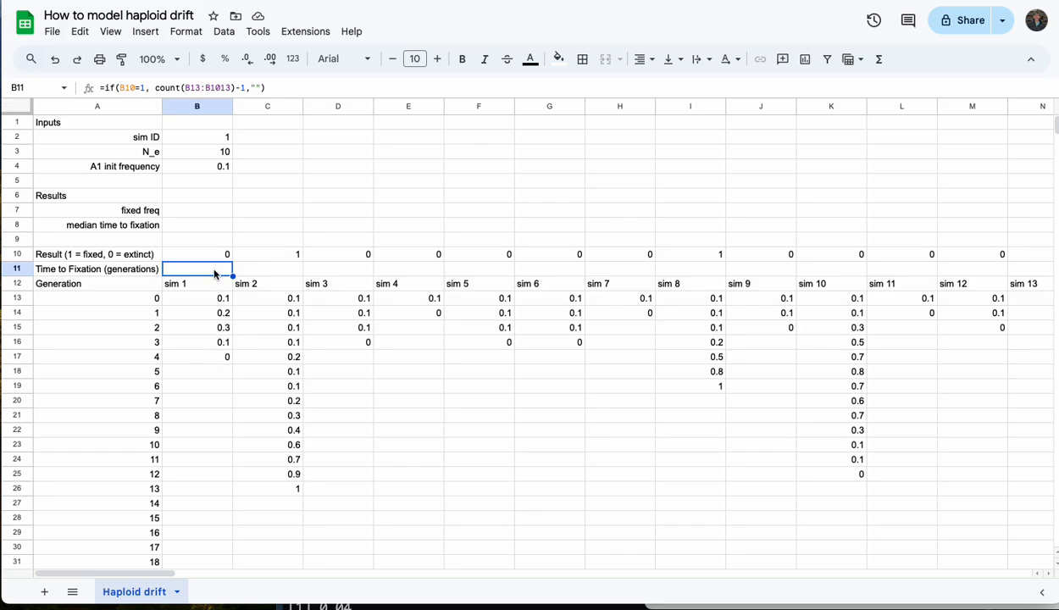
{"action": "type", "text": "=count("}
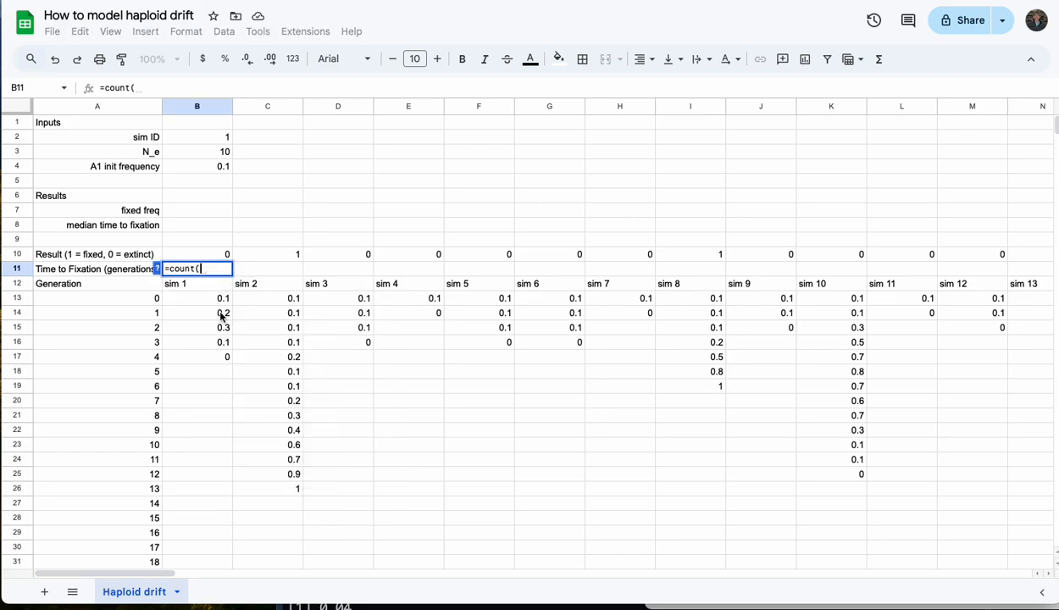
{"action": "left_click_drag", "start_coordinate": [220, 313], "coordinate": [189, 508]}
{"action": "type", "text": ")"}
{"action": "key", "text": "Return"}
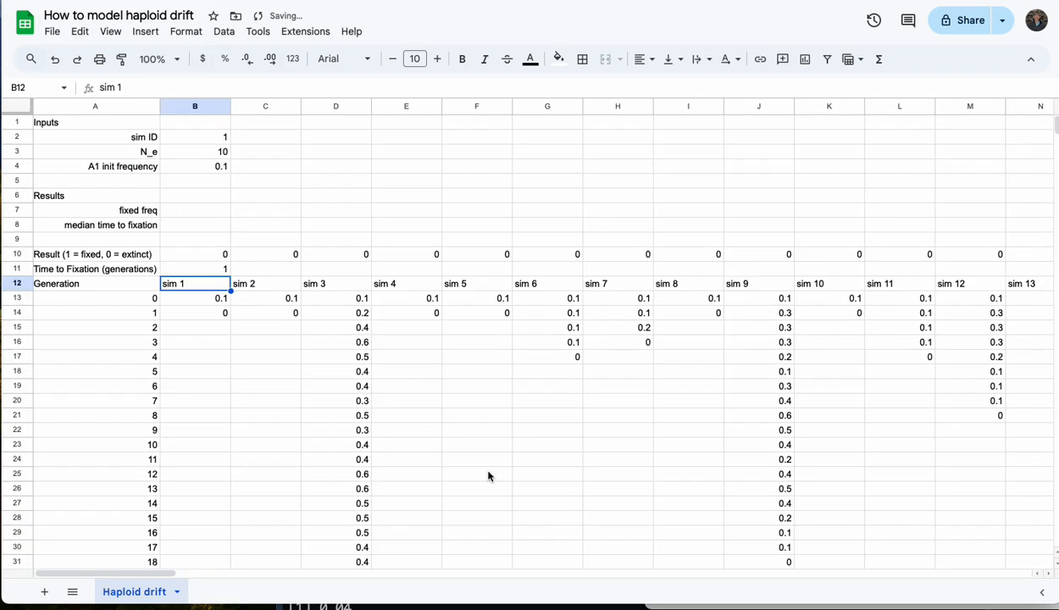
- Change sim 1's time-to-fixation formula in B11 to =if(B10=1, count(B14:B513),"")
{"action": "left_click", "coordinate": [217, 269]}
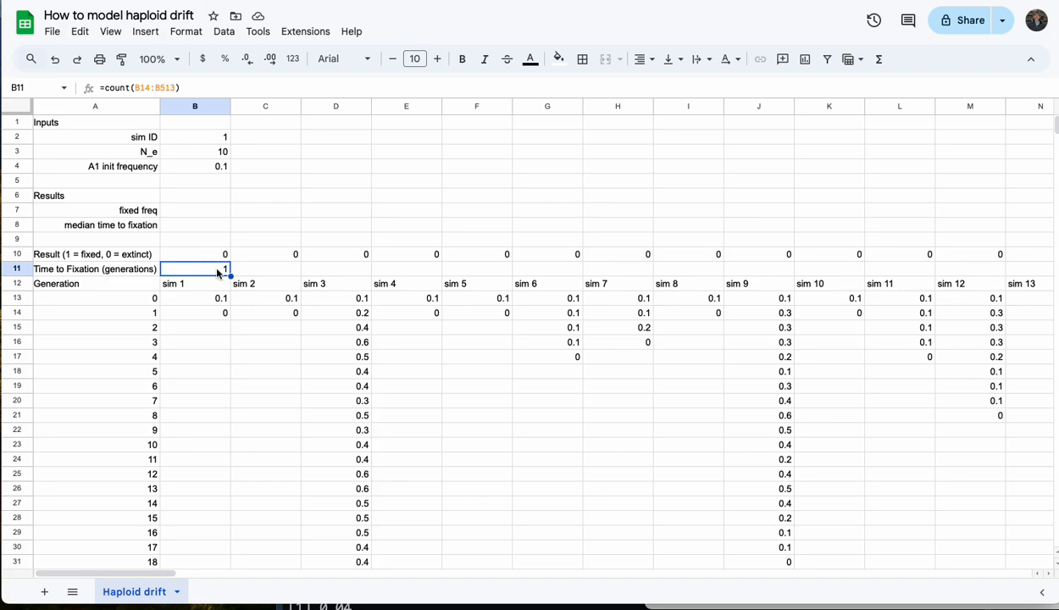
{"action": "left_click", "coordinate": [102, 87]}
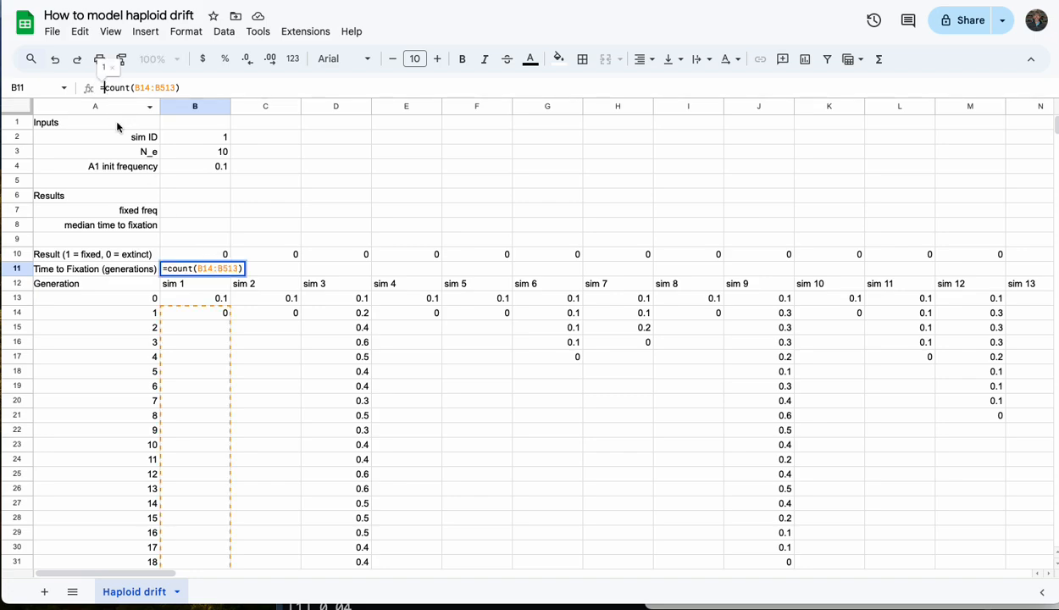
{"action": "type", "text": "if("}
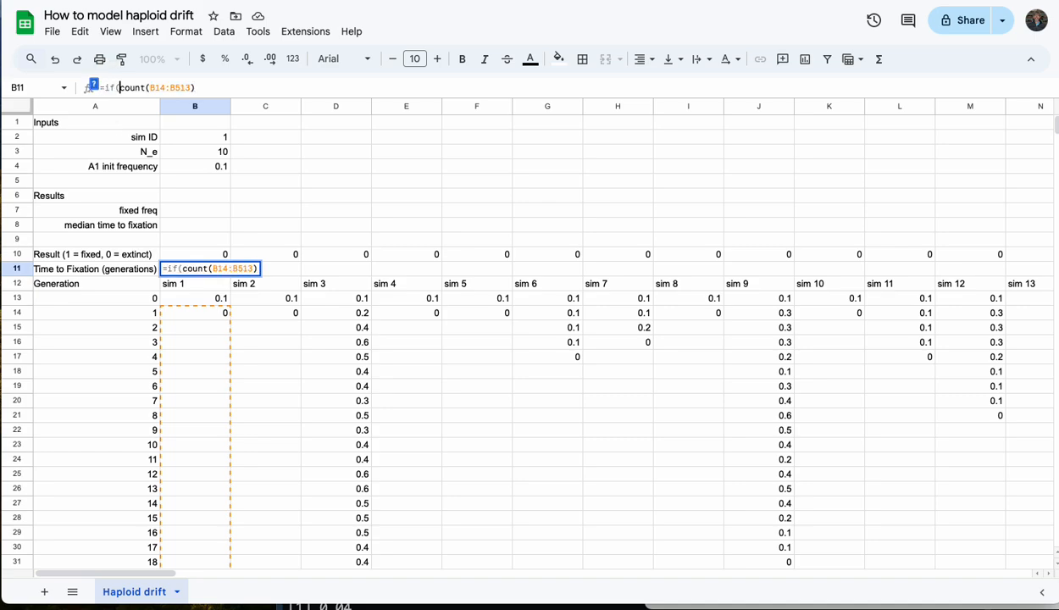
{"action": "left_click", "coordinate": [213, 256]}
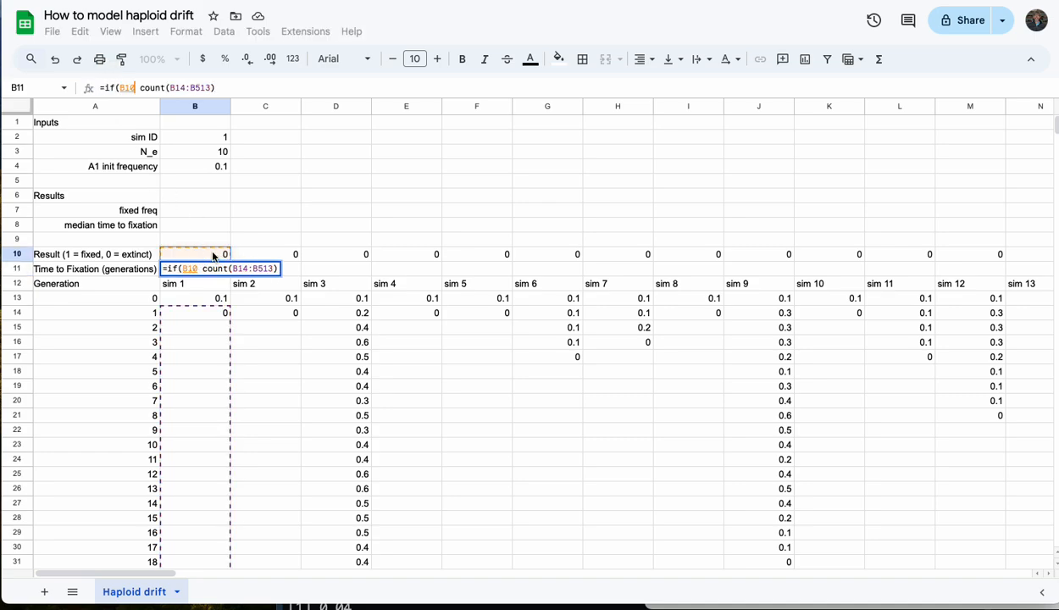
{"action": "type", "text": "=1,"}
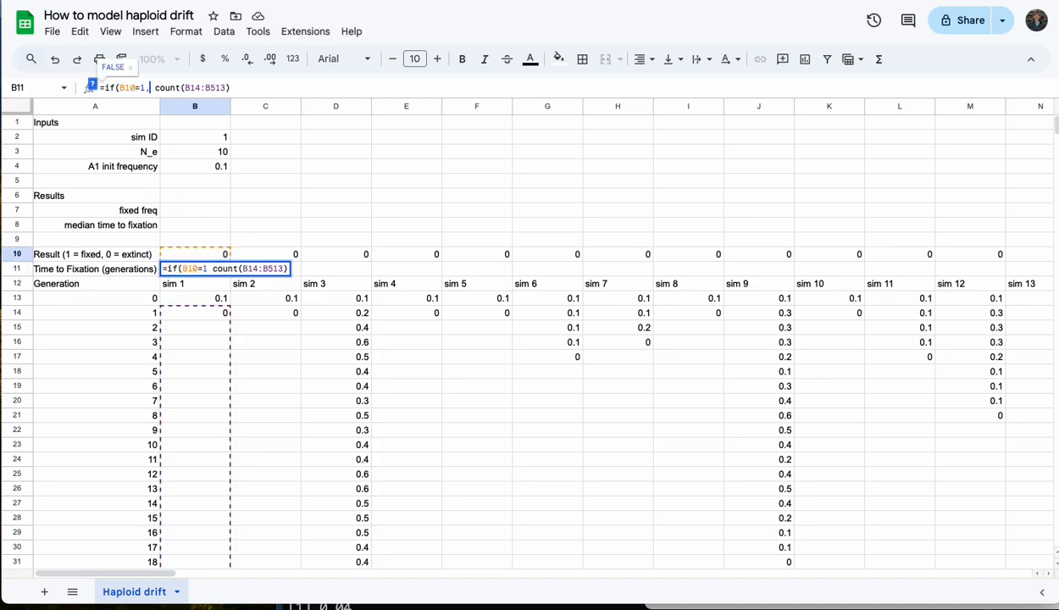
{"action": "left_click", "coordinate": [252, 89]}
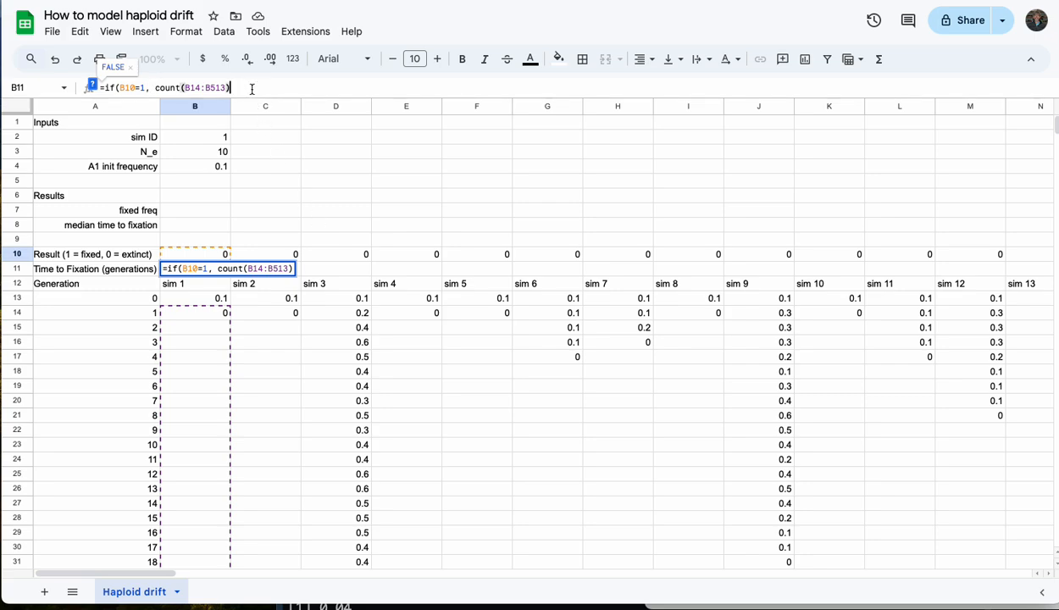
{"action": "type", "text": ", "}
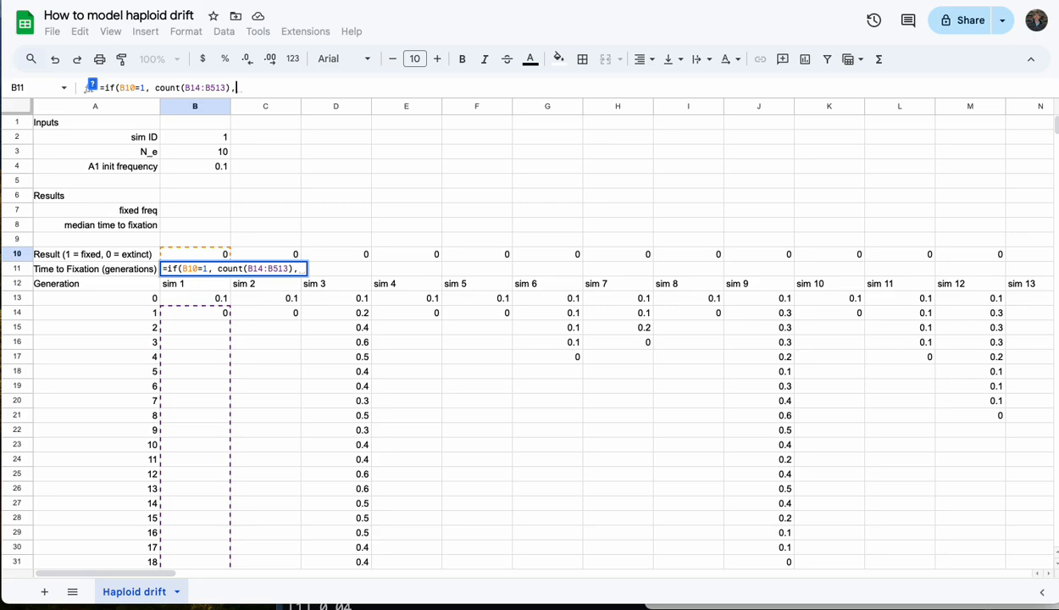
{"action": "type", "text": "\"\""}
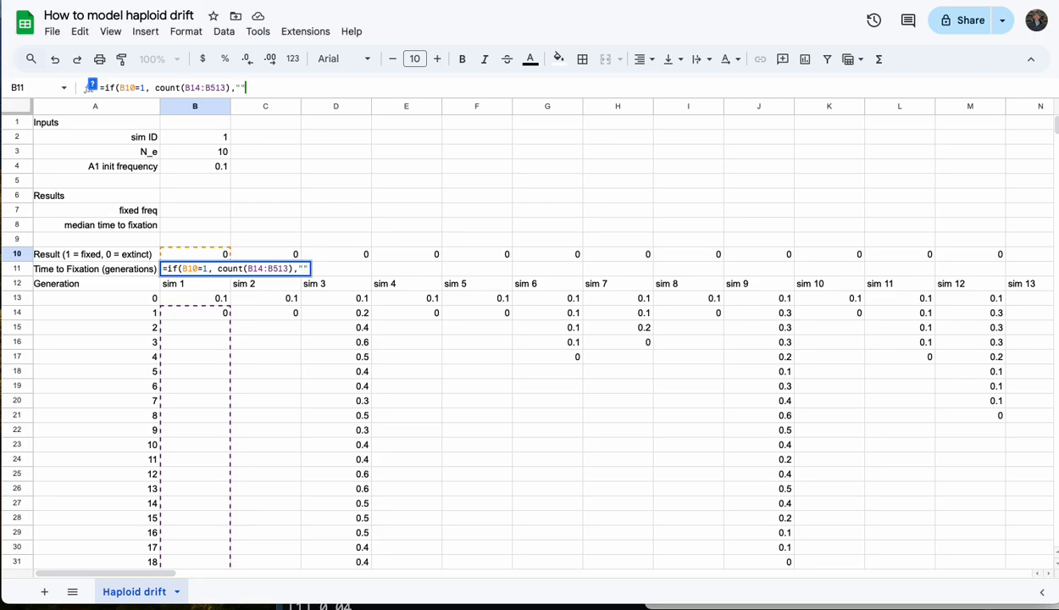
{"action": "type", "text": ")"}
{"action": "key", "text": "Return"}
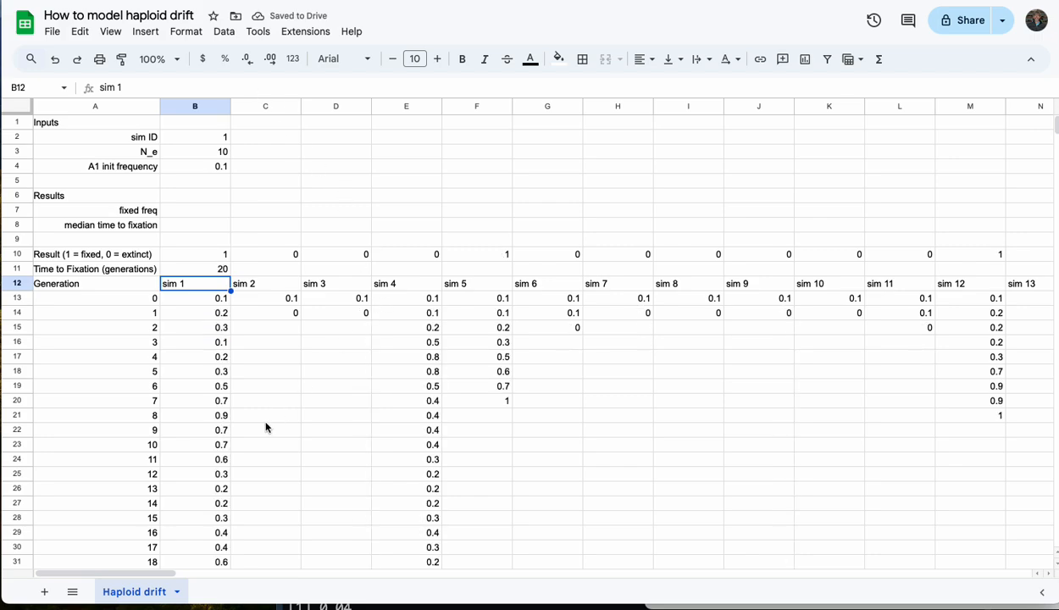
- Check sim 1's time to fixation against its frequencies, and fill B11's formula across through sim 100, covering B11:CW11
{"action": "scroll", "coordinate": [244, 421], "scroll_direction": "down", "scroll_amount": 2}
{"action": "scroll", "coordinate": [244, 421], "scroll_direction": "down", "scroll_amount": 1}
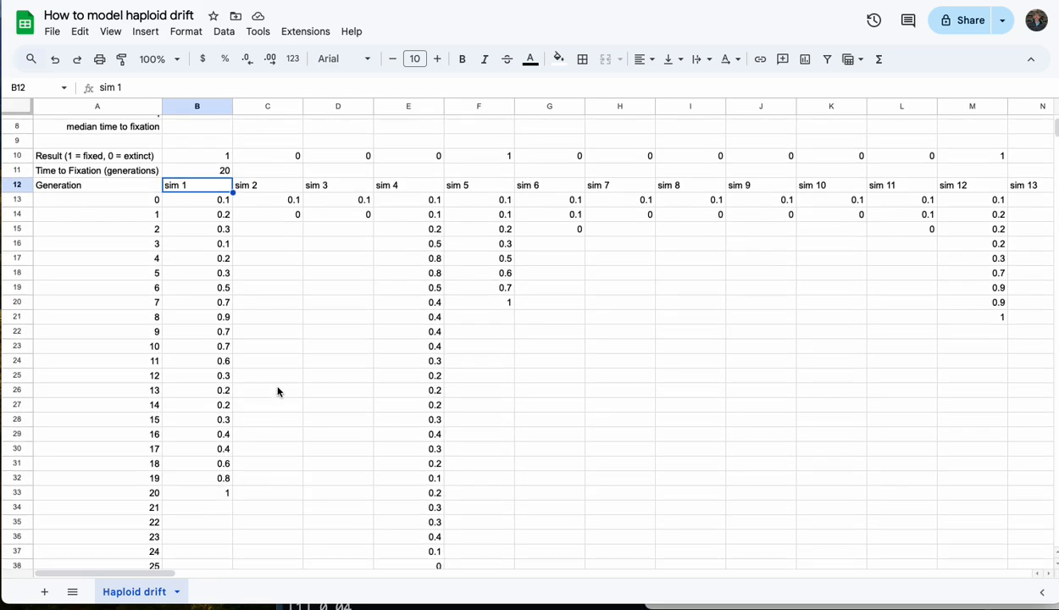
{"action": "scroll", "coordinate": [277, 391], "scroll_direction": "up", "scroll_amount": 1}
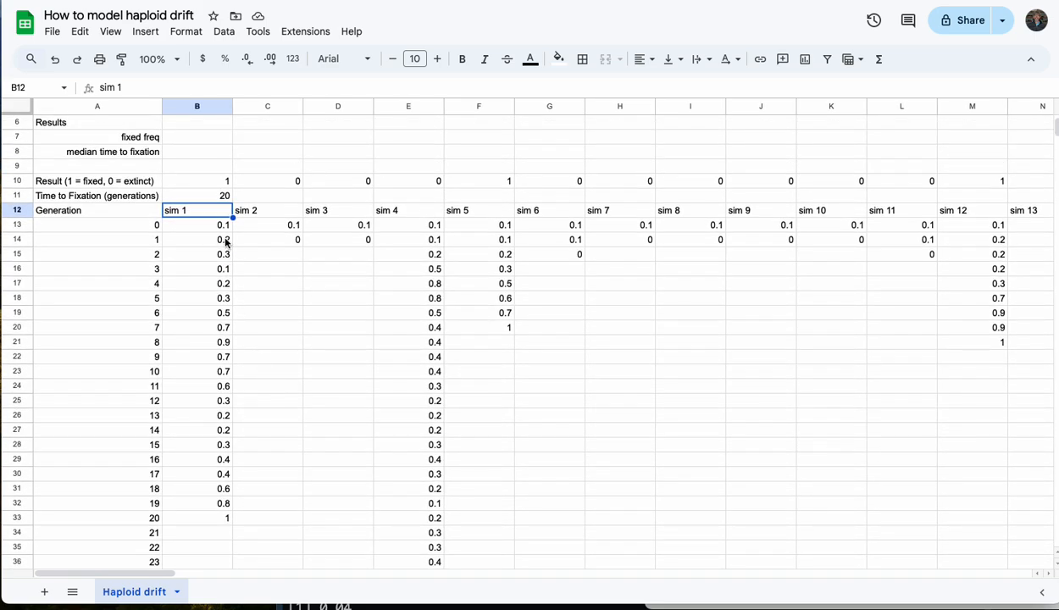
{"action": "left_click", "coordinate": [227, 196]}
{"action": "left_click_drag", "start_coordinate": [232, 202], "coordinate": [1055, 205]}
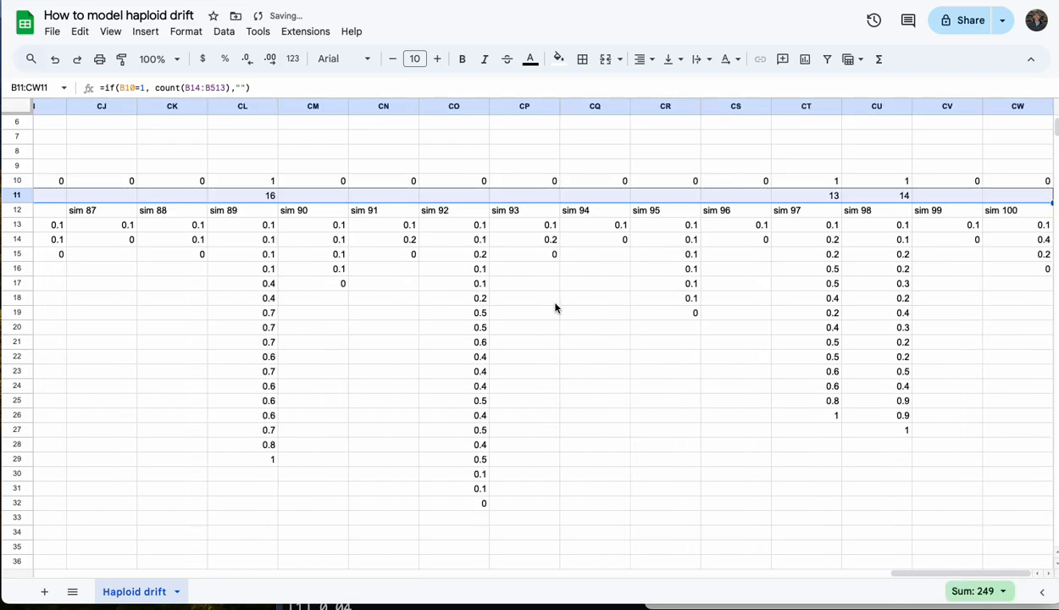
{"action": "scroll", "coordinate": [556, 306], "scroll_direction": "left", "scroll_amount": 20}
{"action": "scroll", "coordinate": [560, 307], "scroll_direction": "left", "scroll_amount": 10}
{"action": "scroll", "coordinate": [561, 307], "scroll_direction": "up", "scroll_amount": 1}
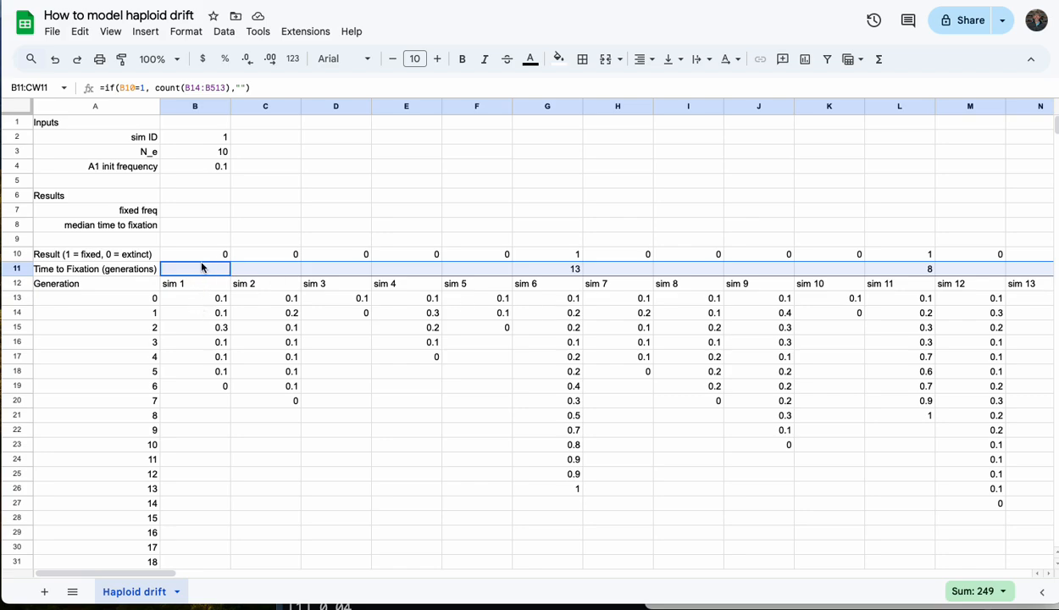
- Calculate the fixed frequency in B7 with =average(B10:CW10)
{"action": "left_click", "coordinate": [206, 211]}
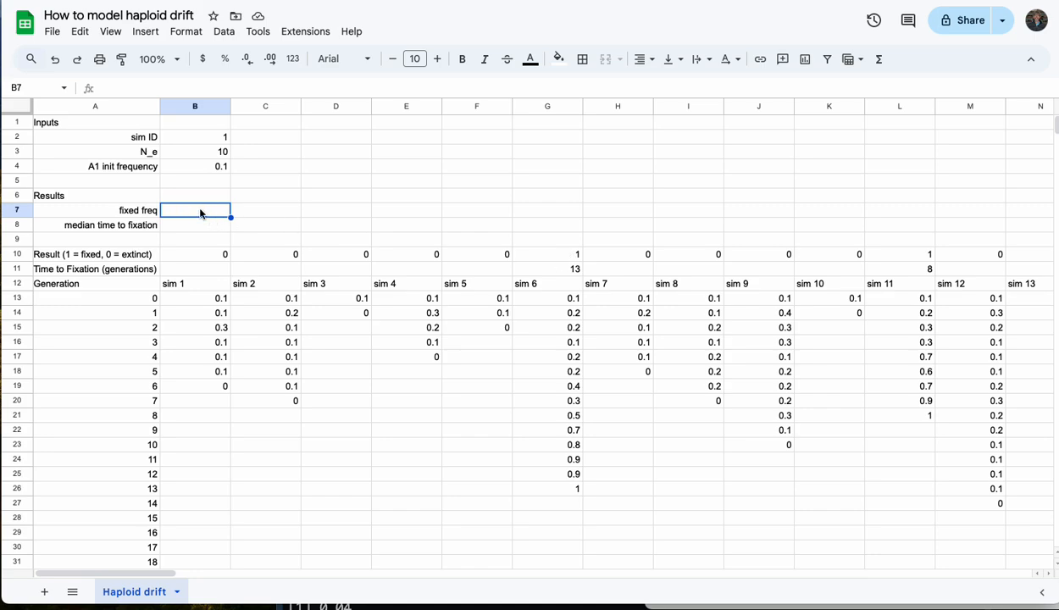
{"action": "type", "text": "="}
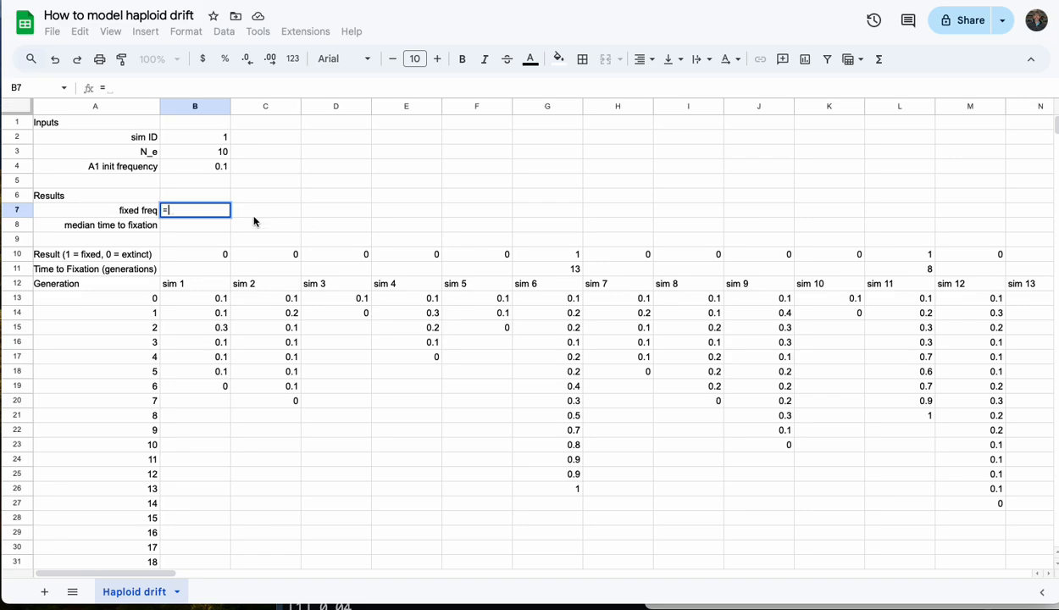
{"action": "type", "text": "average("}
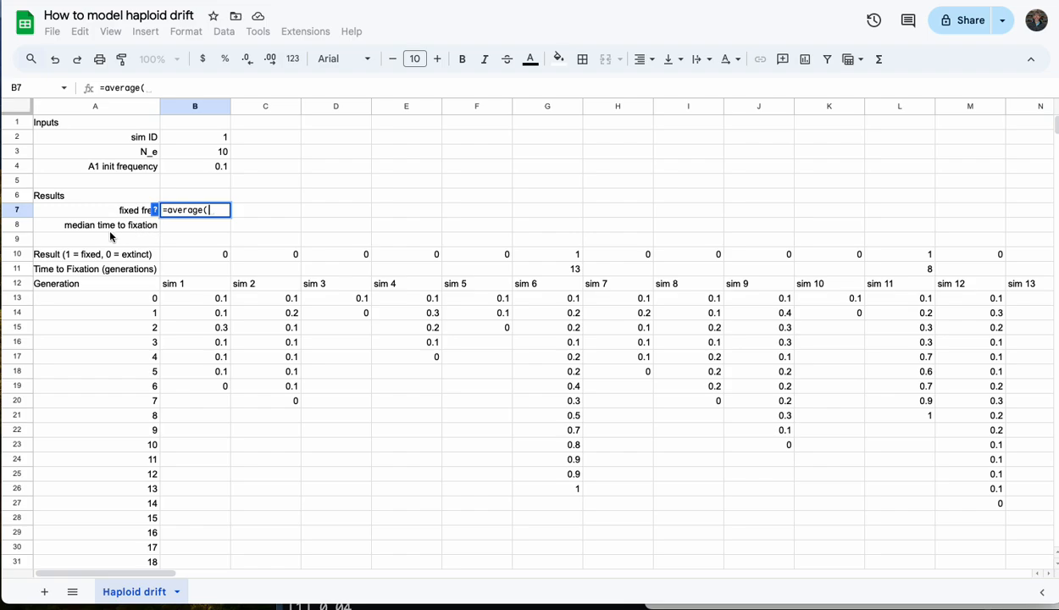
{"action": "left_click_drag", "start_coordinate": [194, 254], "coordinate": [1047, 258]}
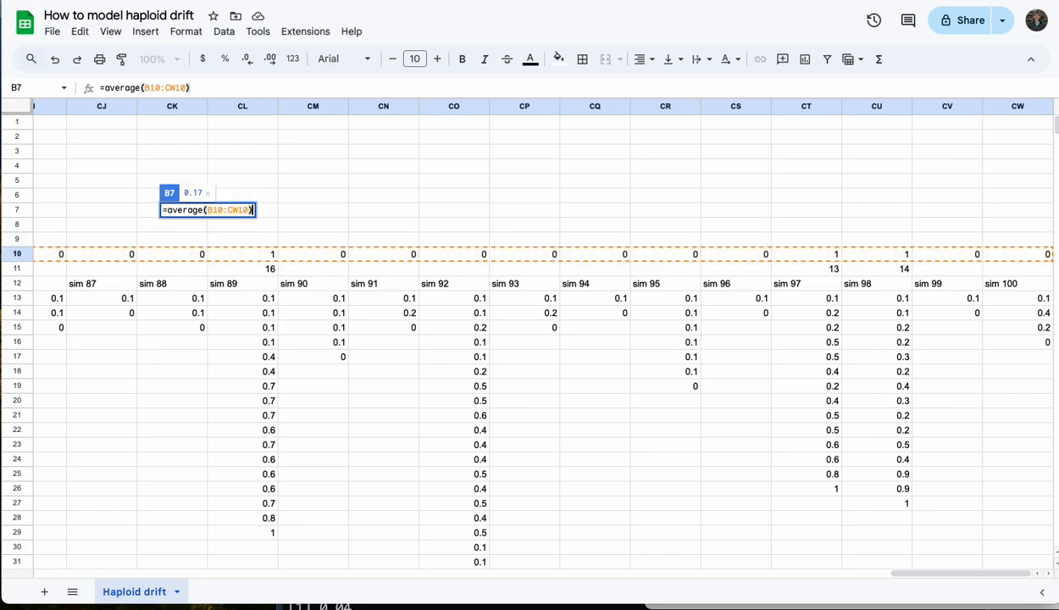
{"action": "key", "text": "Return"}
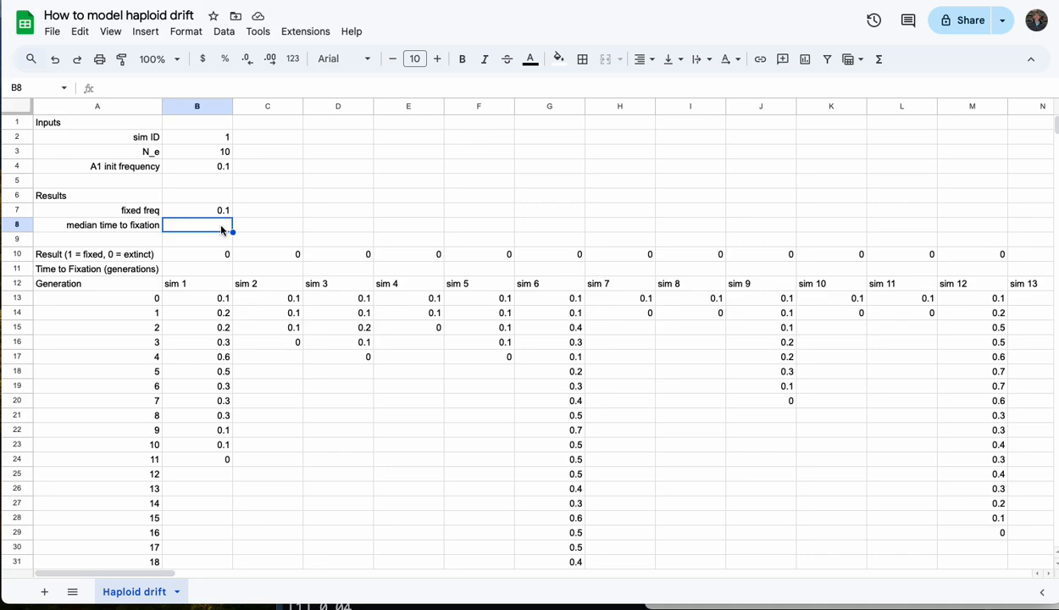
- Calculate the median time to fixation in B8 with =median(B11:CW11)
{"action": "type", "text": "=median"}
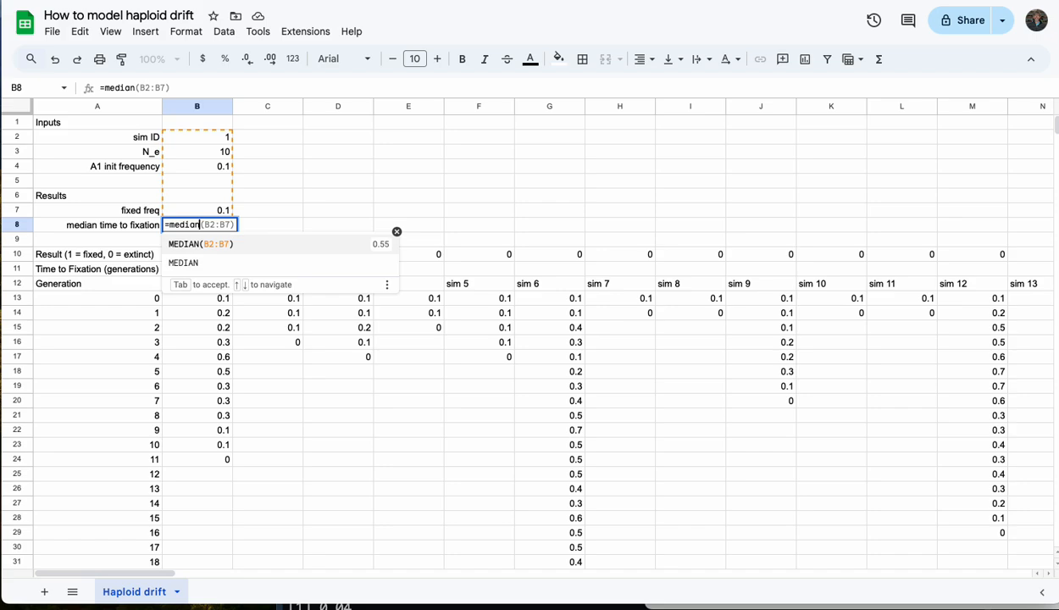
{"action": "type", "text": "("}
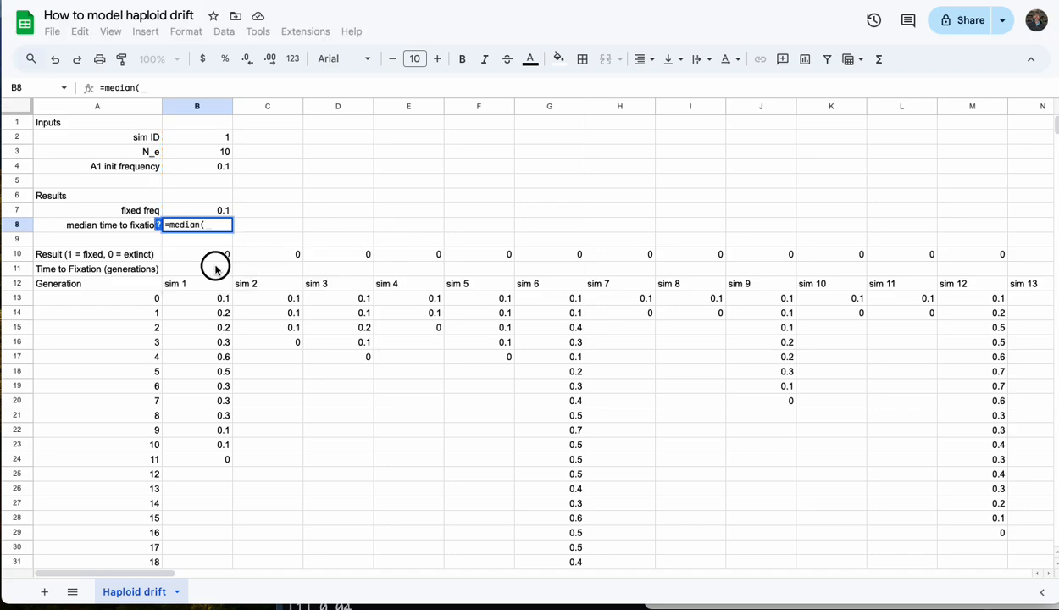
{"action": "left_click_drag", "start_coordinate": [215, 268], "coordinate": [1050, 268]}
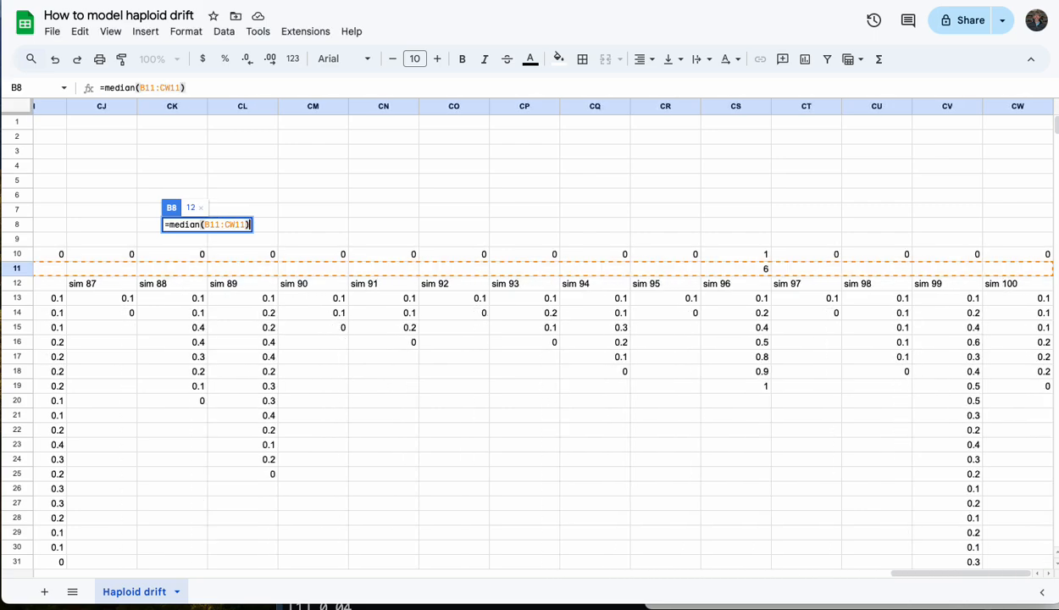
{"action": "key", "text": "Return"}
{"action": "scroll", "coordinate": [627, 372], "scroll_direction": "left", "scroll_amount": 3}
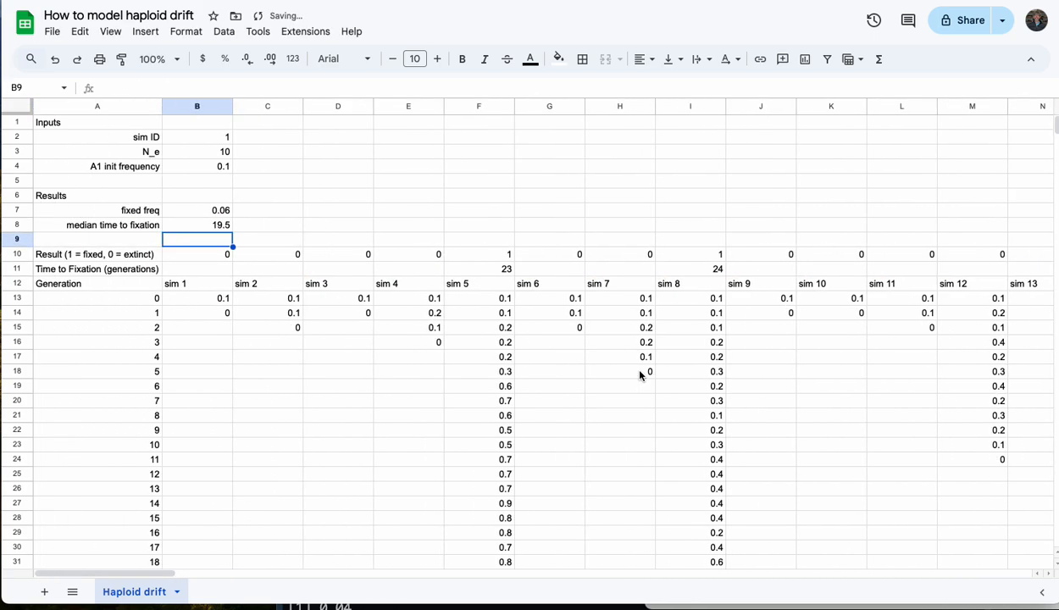
{"action": "scroll", "coordinate": [639, 375], "scroll_direction": "left", "scroll_amount": 1}
- Rerun the simulations many times by copying the sim ID in B2 and pasting it over itself, comparing the fixed frequency with the A1 initial frequency
{"action": "left_click", "coordinate": [221, 172]}
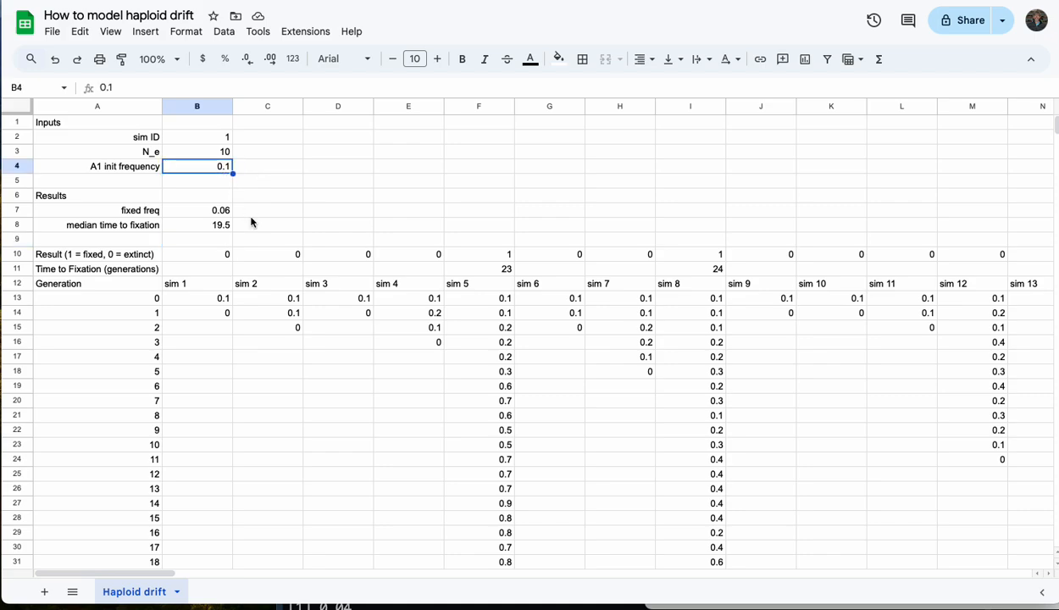
{"action": "left_click", "coordinate": [222, 141]}
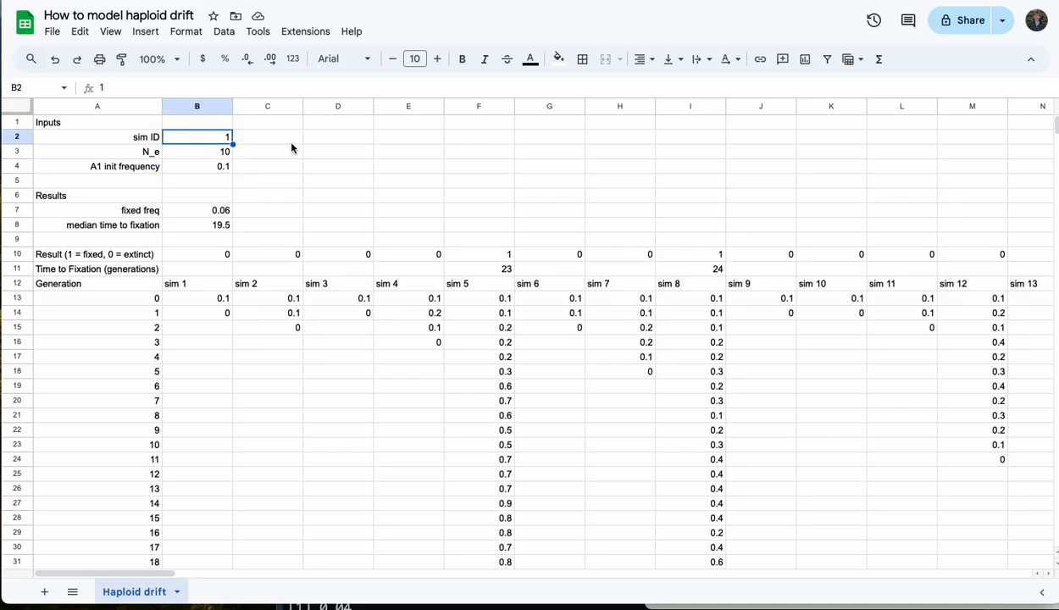
{"action": "key", "text": "ctrl+c"}
{"action": "left_click", "coordinate": [320, 162]}
{"action": "left_click", "coordinate": [210, 142]}
{"action": "key", "text": "ctrl+v"}
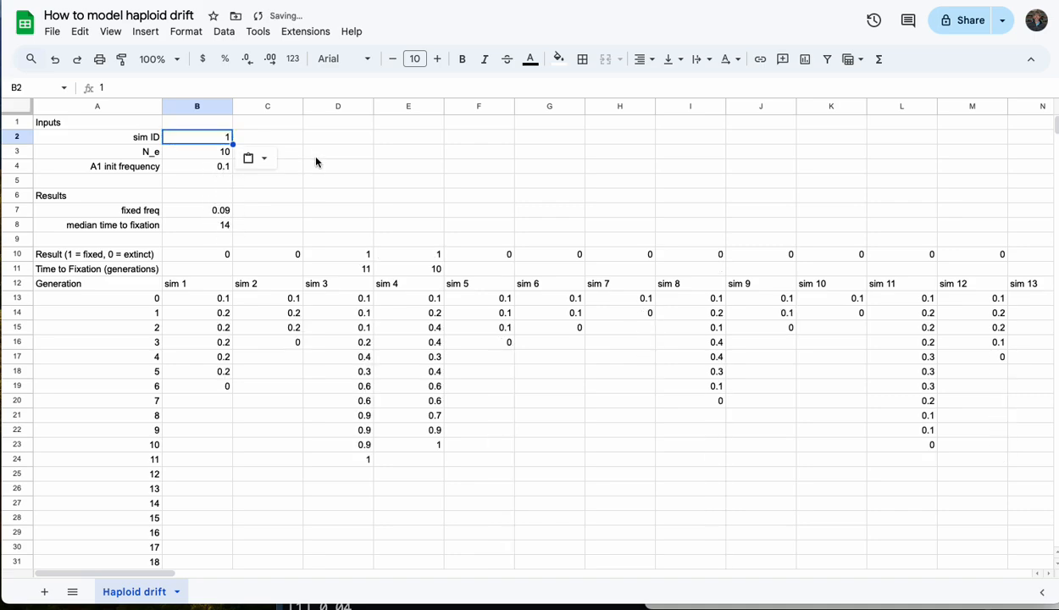
{"action": "key", "text": "ctrl+v"}
{"action": "key", "text": "ctrl+v"}
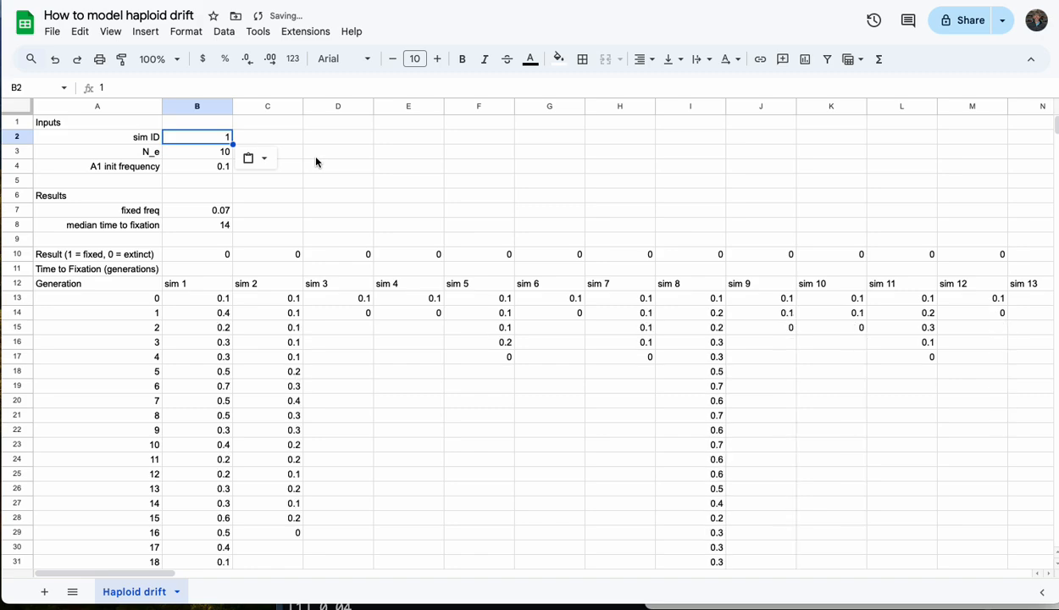
{"action": "key", "text": "ctrl+v"}
{"action": "key", "text": "ctrl+v"}
{"action": "key", "text": "ctrl+v"}
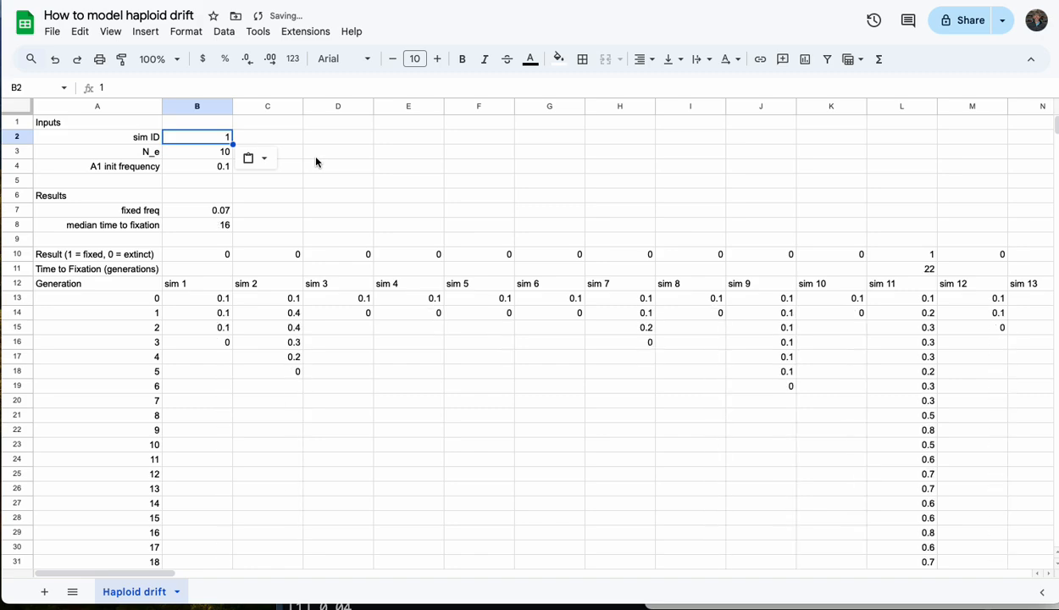
{"action": "key", "text": "ctrl+v"}
{"action": "key", "text": "ctrl+v"}
{"action": "key", "text": "ctrl+v"}
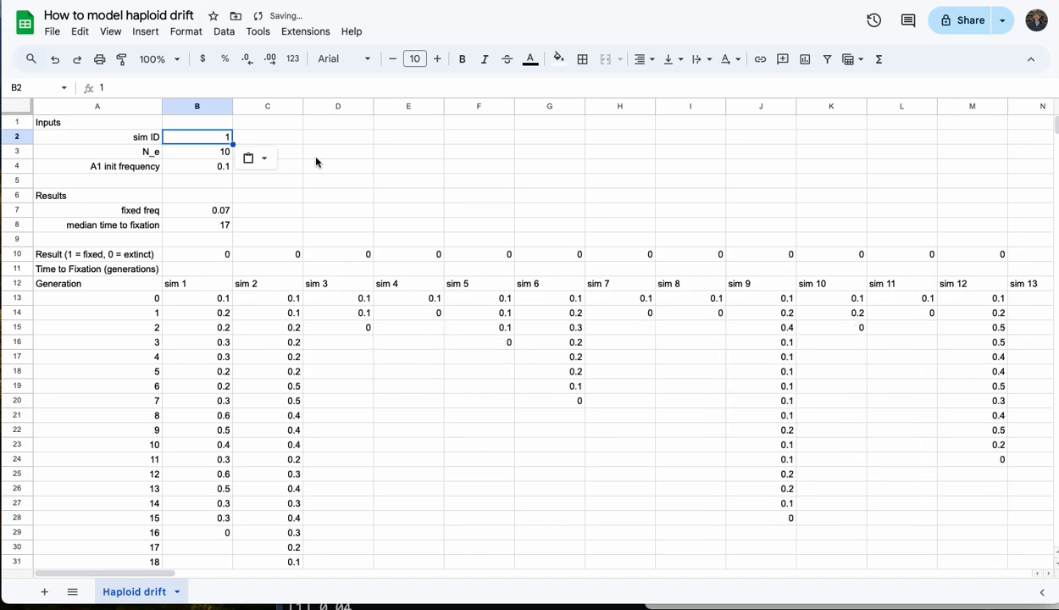
{"action": "key", "text": "ctrl+v"}
{"action": "key", "text": "ctrl+v"}
{"action": "key", "text": "ctrl+v"}
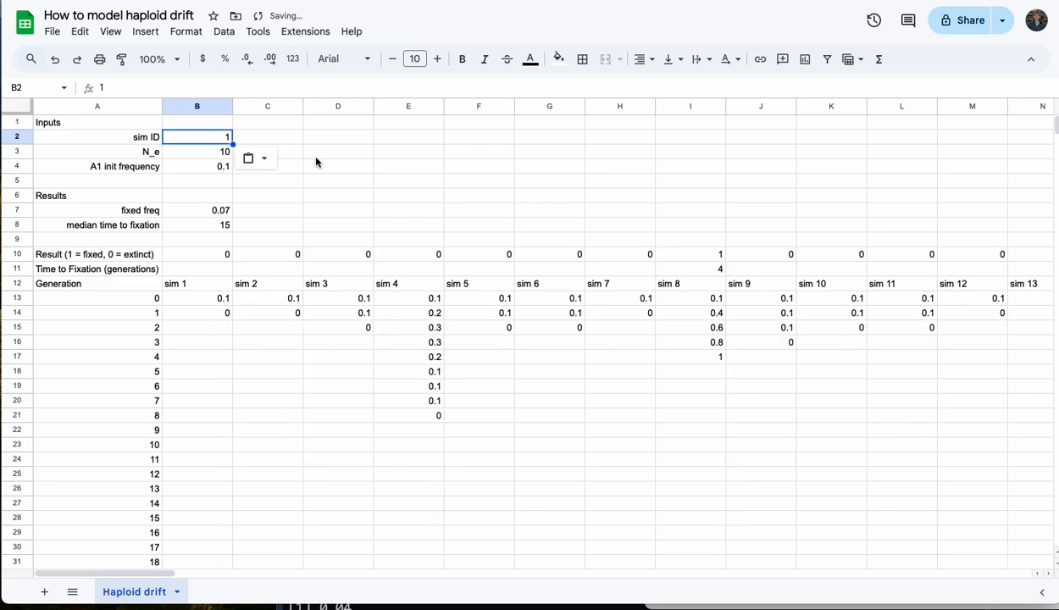
{"action": "key", "text": "ctrl+v"}
{"action": "key", "text": "ctrl+v"}
{"action": "key", "text": "ctrl+v"}
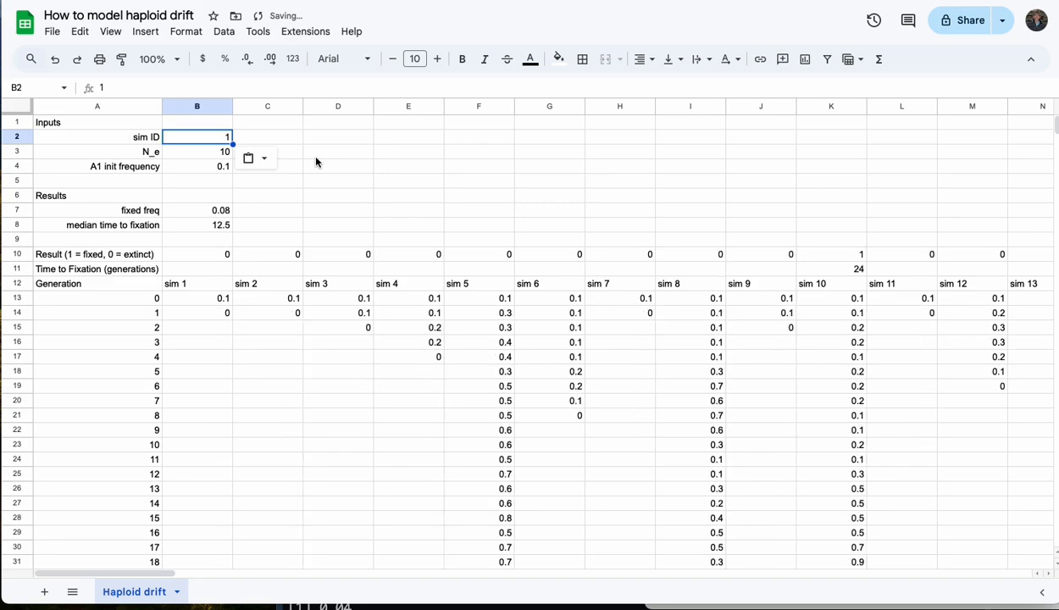
{"action": "key", "text": "ctrl+v"}
{"action": "key", "text": "ctrl+v"}
{"action": "key", "text": "ctrl+v"}
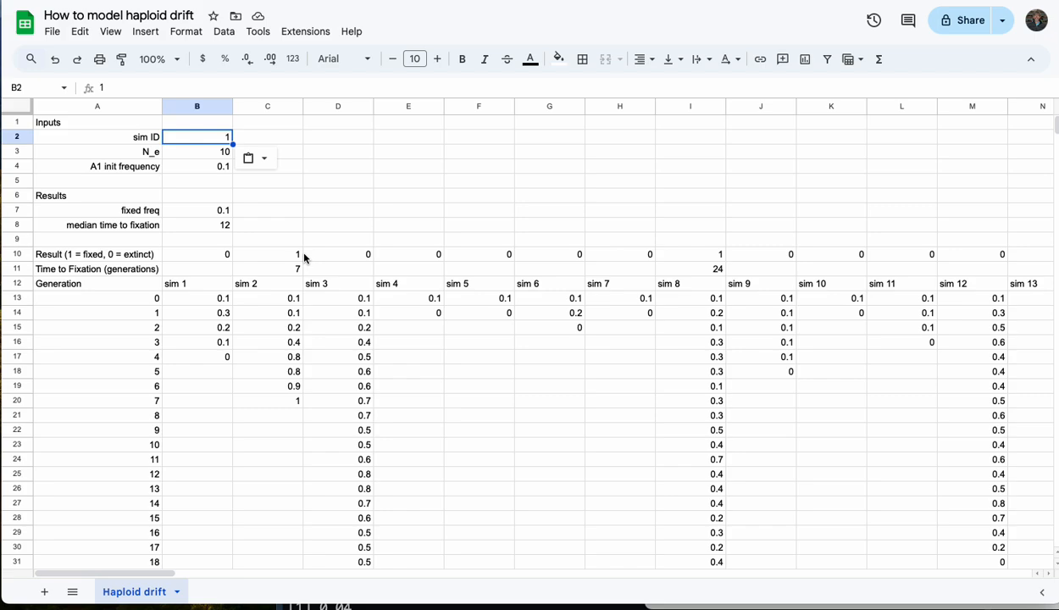
- Set the A1 initial frequency to 0.5 and rerun the simulations by pasting the copied sim ID over B2
{"action": "left_click", "coordinate": [218, 168]}
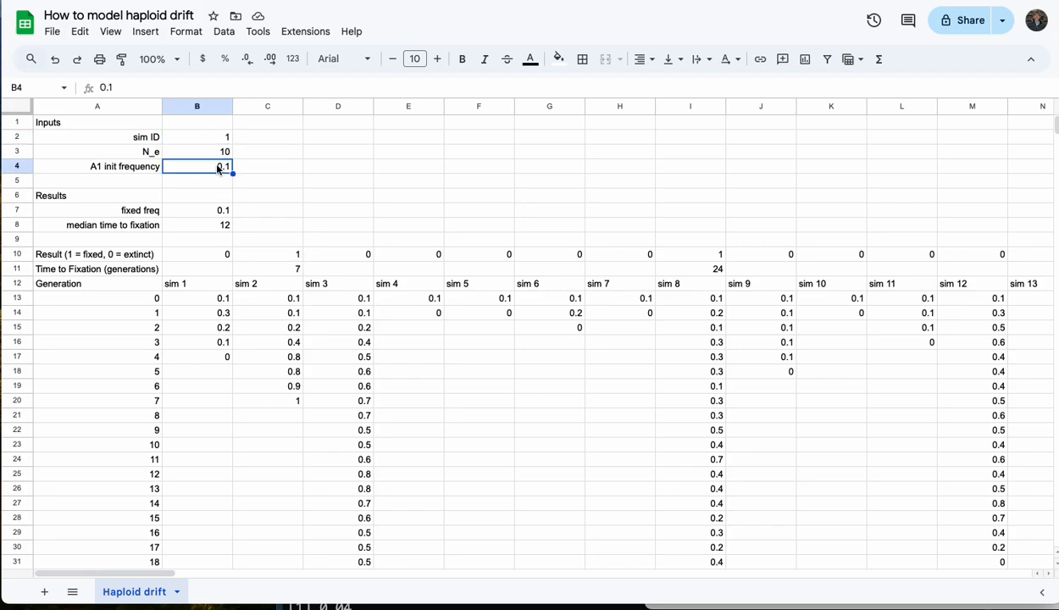
{"action": "type", "text": "0.5"}
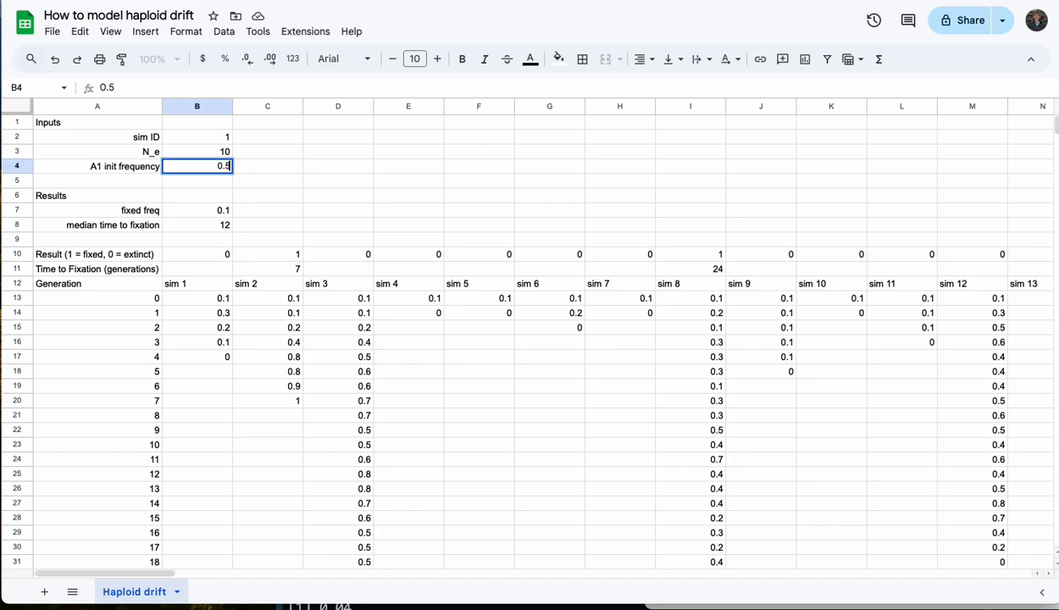
{"action": "key", "text": "Return"}
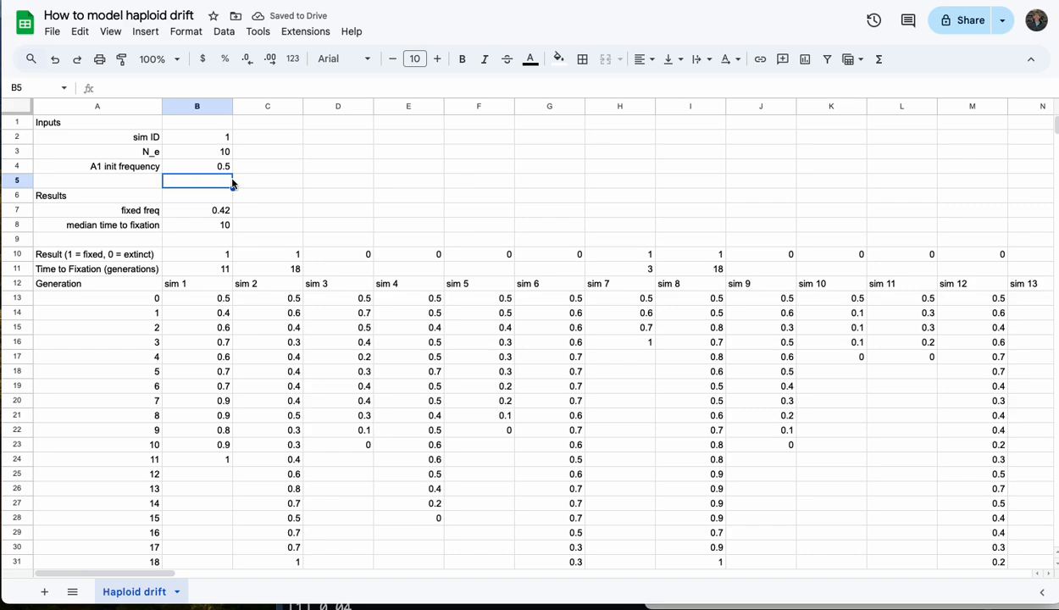
{"action": "left_click", "coordinate": [218, 139]}
{"action": "key", "text": "ctrl+v"}
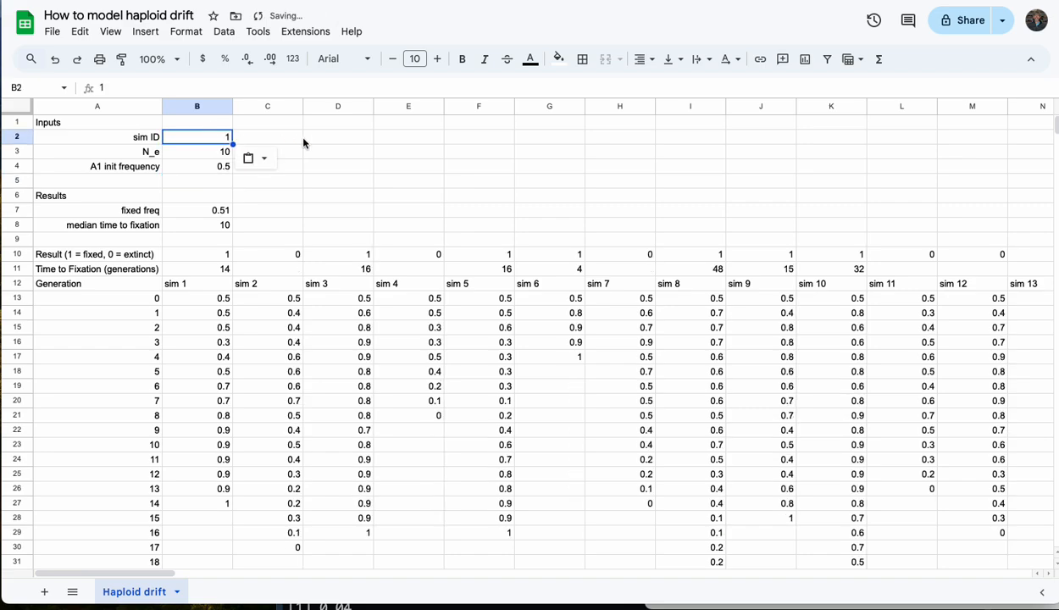
- Rerun the simulations repeatedly at the 0.5 initial frequency by pasting the copied sim ID over B2, comparing fixed frequency and median fixation time
{"action": "key", "text": "super+v"}
{"action": "key", "text": "super+v"}
{"action": "key", "text": "super+v"}
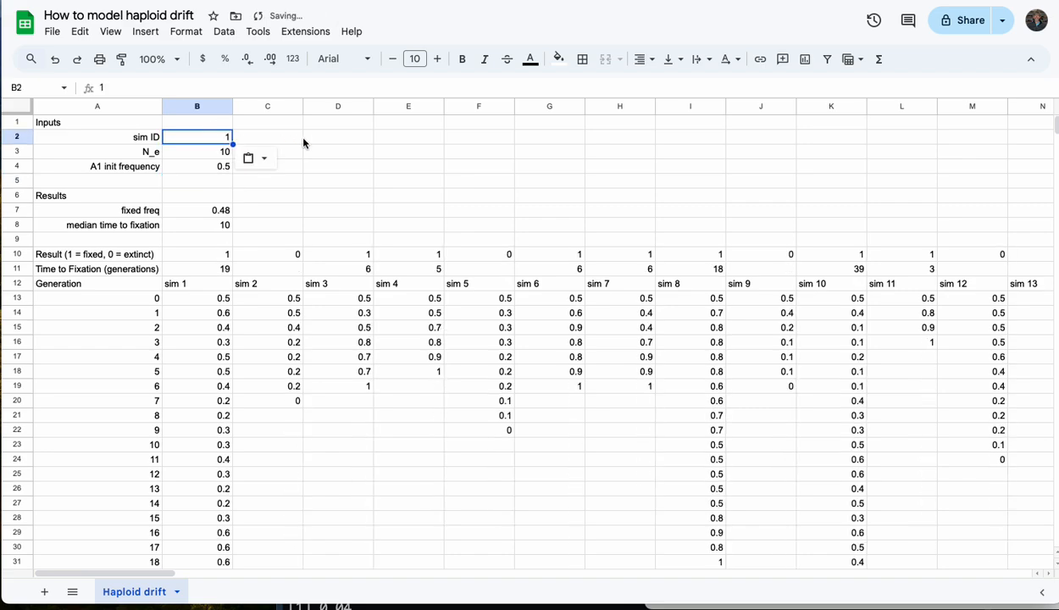
{"action": "key", "text": "super+v"}
{"action": "key", "text": "super+v"}
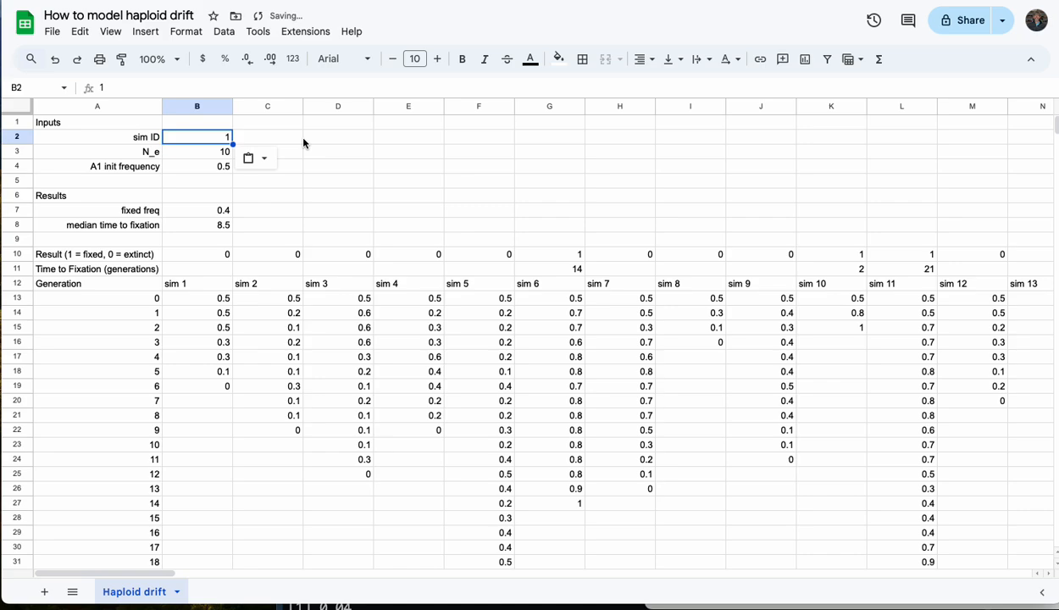
{"action": "key", "text": "super+v"}
{"action": "key", "text": "super+v"}
{"action": "key", "text": "super+v"}
{"action": "key", "text": "super+v"}
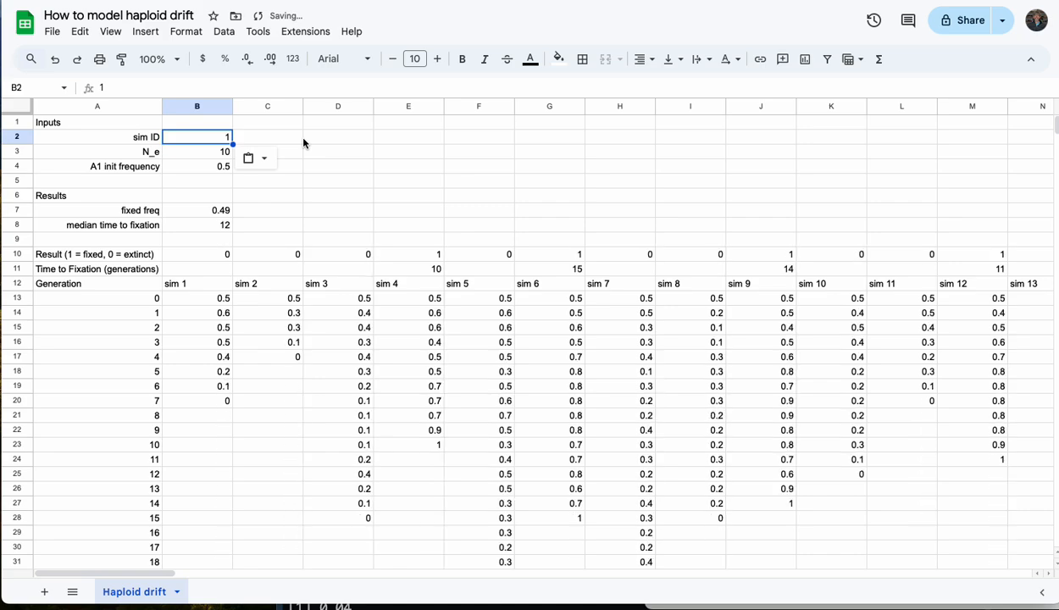
{"action": "key", "text": "super+v"}
{"action": "key", "text": "super+v"}
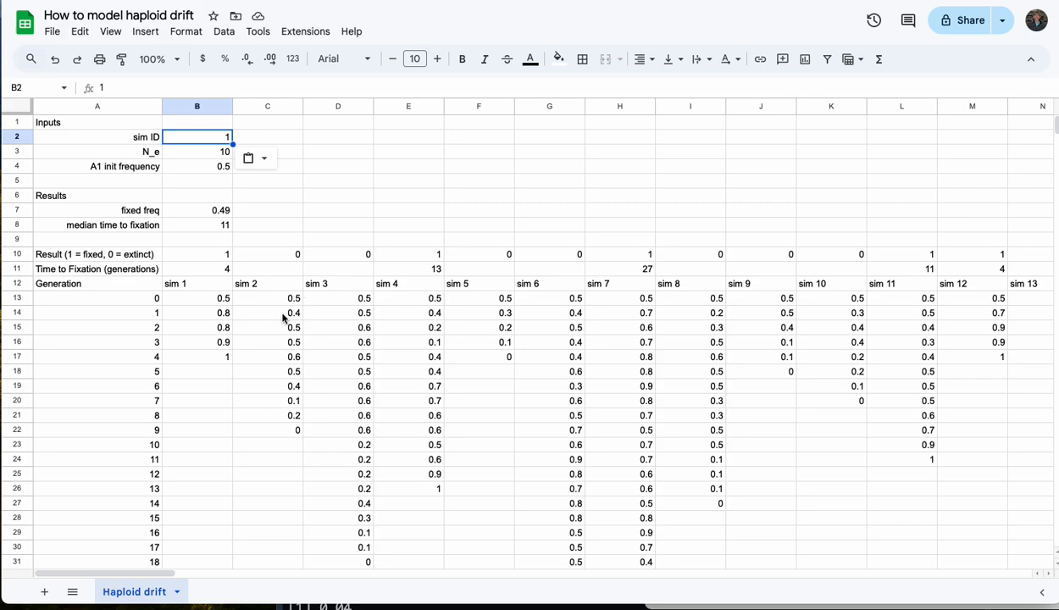
- Insert a chart from the generation and sim 1 to sim 10 data in A12:K513 and move it clear of the results in column B
{"action": "left_click_drag", "start_coordinate": [117, 288], "coordinate": [828, 61]}
{"action": "left_click_drag", "start_coordinate": [813, 231], "coordinate": [825, 455]}
{"action": "scroll", "coordinate": [673, 303], "scroll_direction": "up", "scroll_amount": 20}
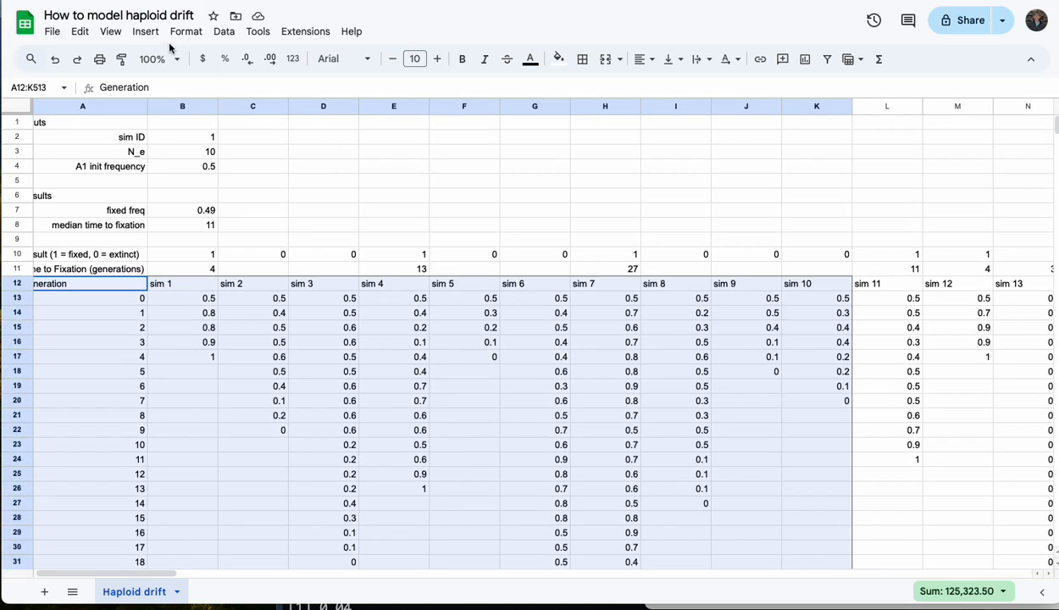
{"action": "left_click", "coordinate": [144, 31]}
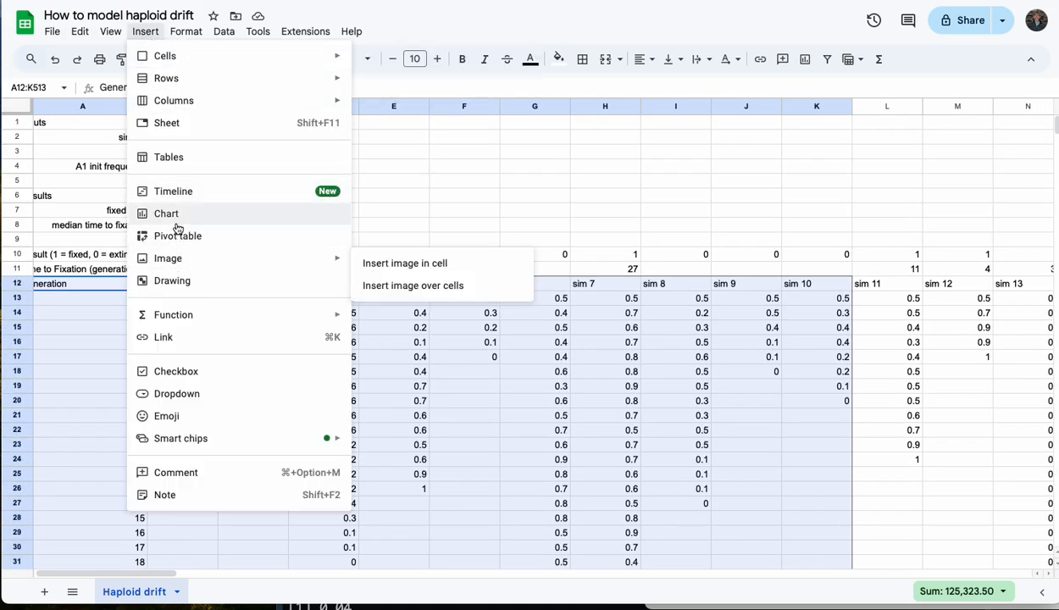
{"action": "left_click", "coordinate": [168, 213]}
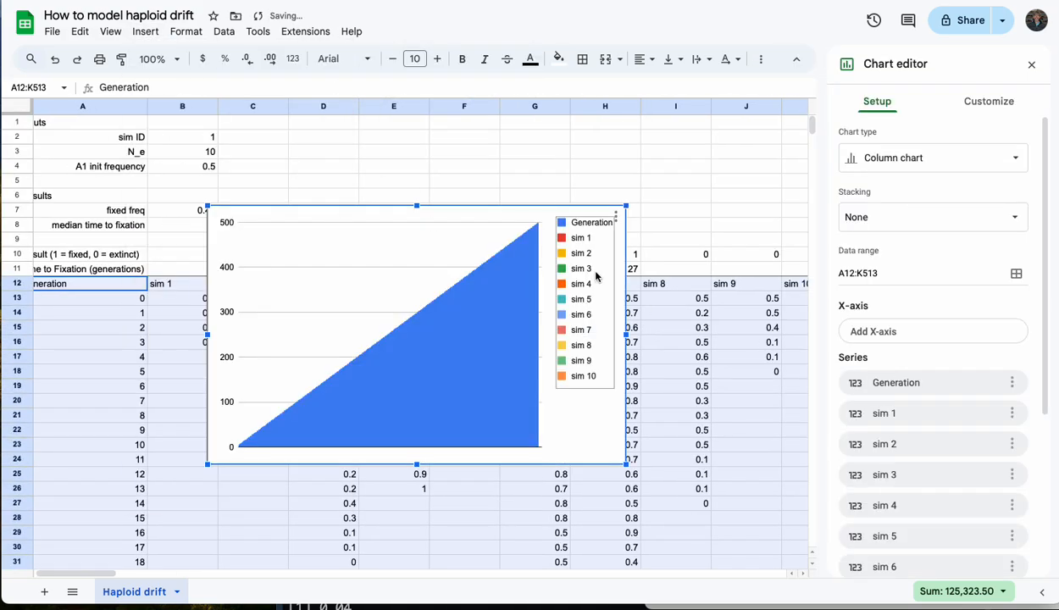
{"action": "left_click_drag", "start_coordinate": [584, 210], "coordinate": [709, 152]}
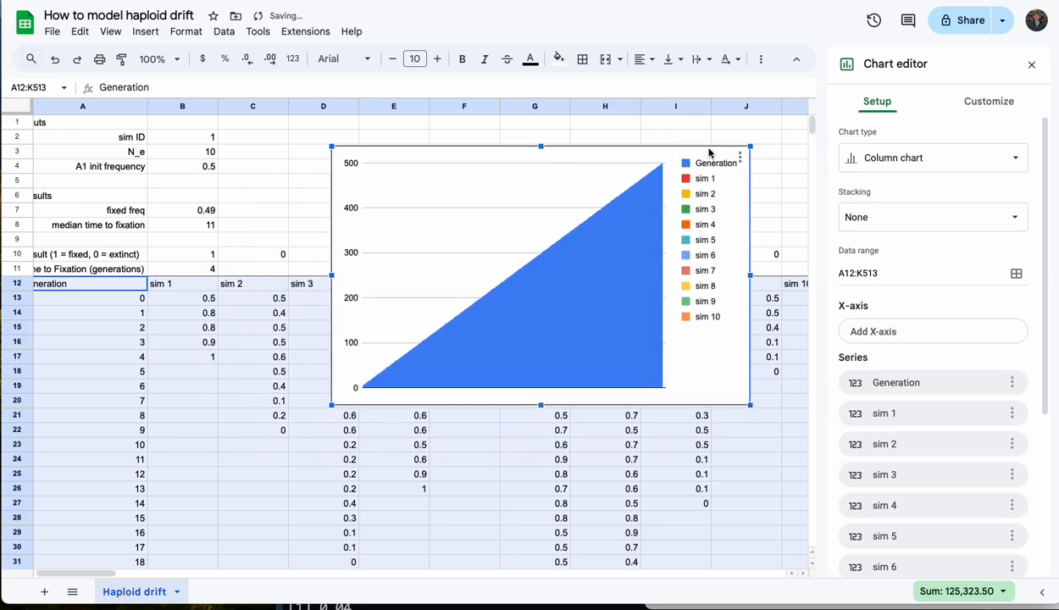
- Change the chart to a line chart with Generation as the X-axis and remove Generation from the plotted series
{"action": "left_click", "coordinate": [911, 158]}
{"action": "left_click", "coordinate": [843, 216]}
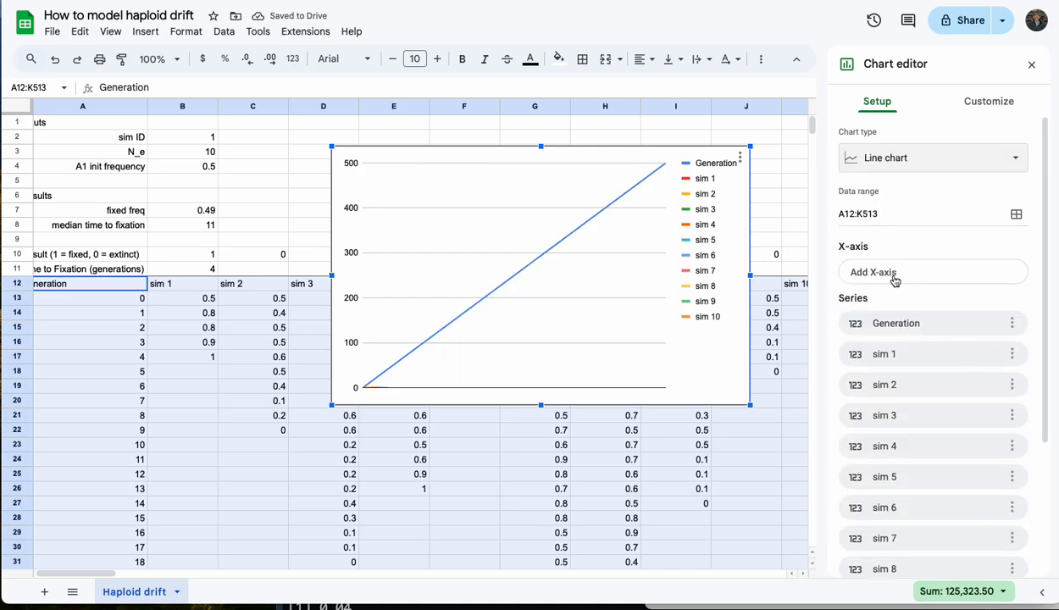
{"action": "left_click", "coordinate": [868, 273]}
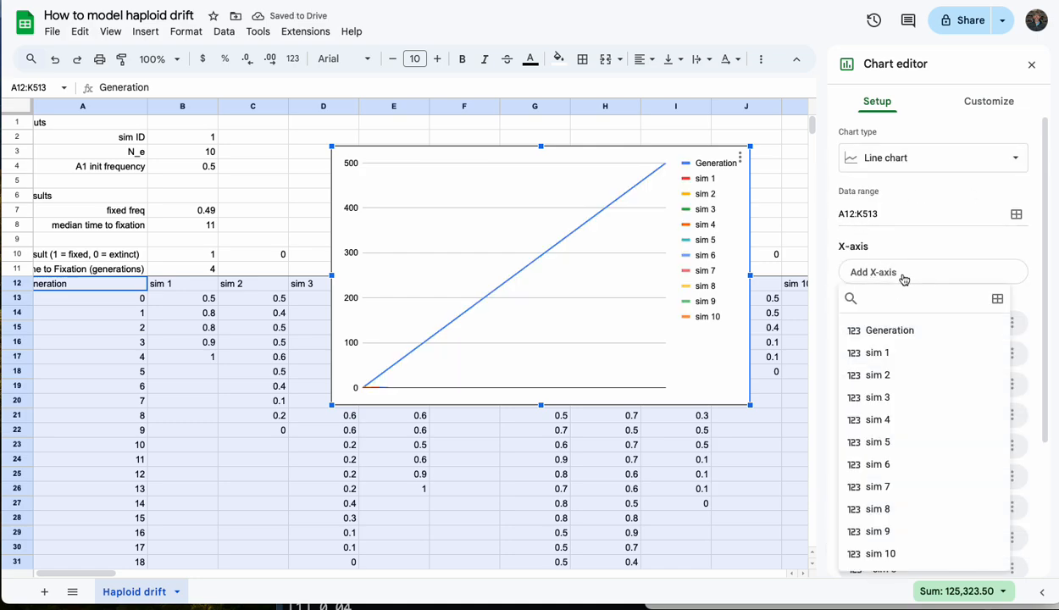
{"action": "left_click", "coordinate": [878, 327]}
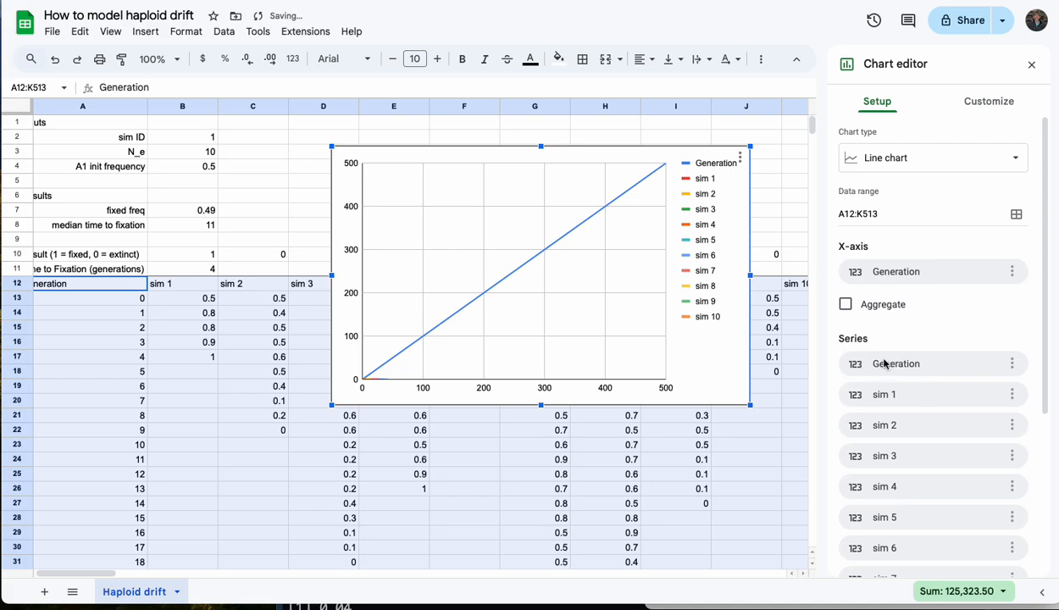
{"action": "left_click", "coordinate": [1012, 364]}
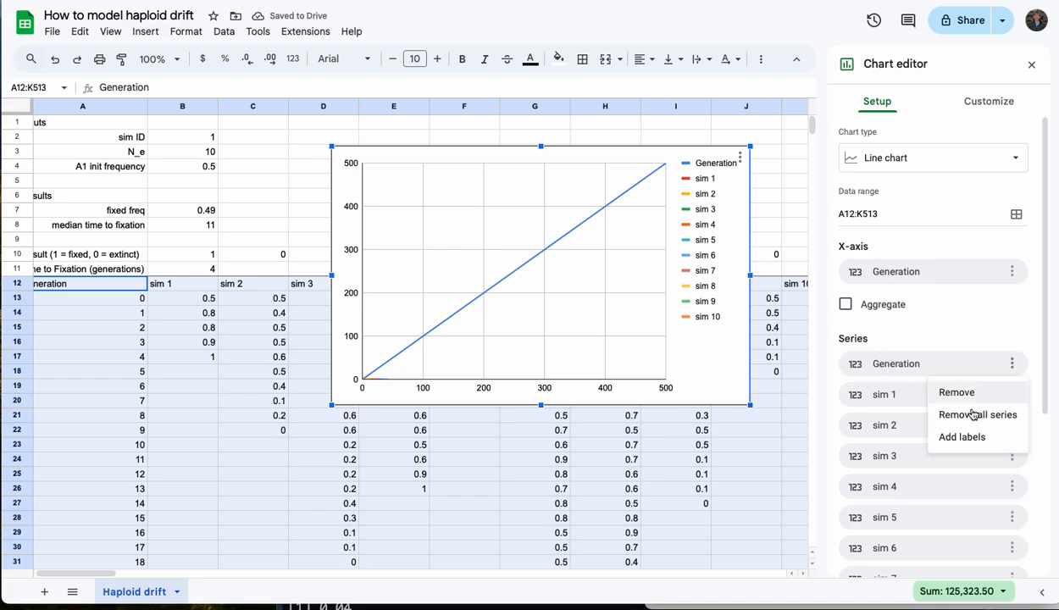
{"action": "left_click", "coordinate": [955, 389]}
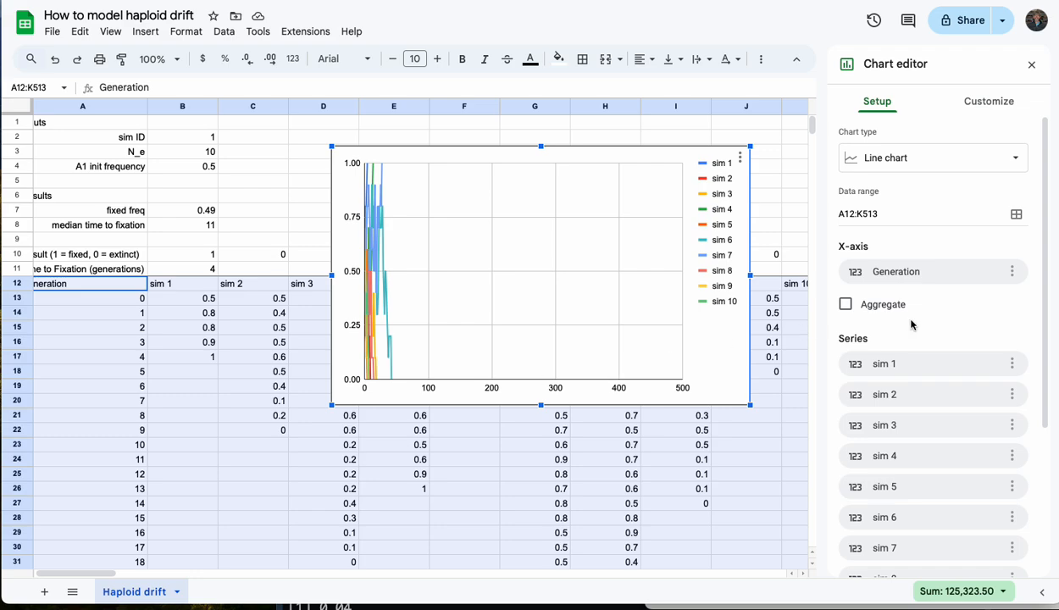
- Set the chart's horizontal axis minimum to 0 and maximum to 100
{"action": "left_click", "coordinate": [973, 102]}
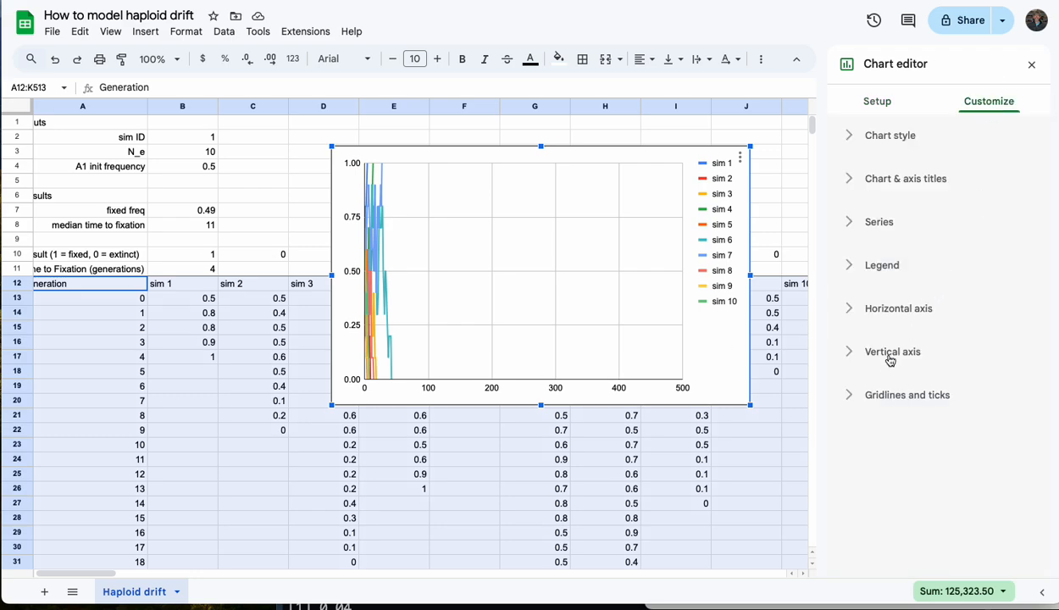
{"action": "left_click", "coordinate": [854, 310]}
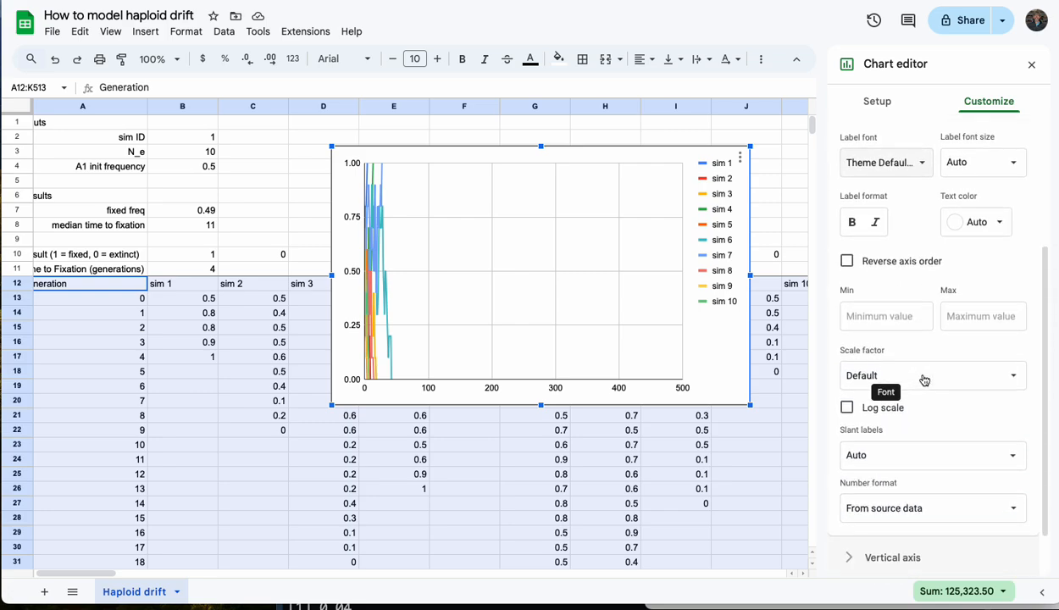
{"action": "left_click", "coordinate": [916, 301]}
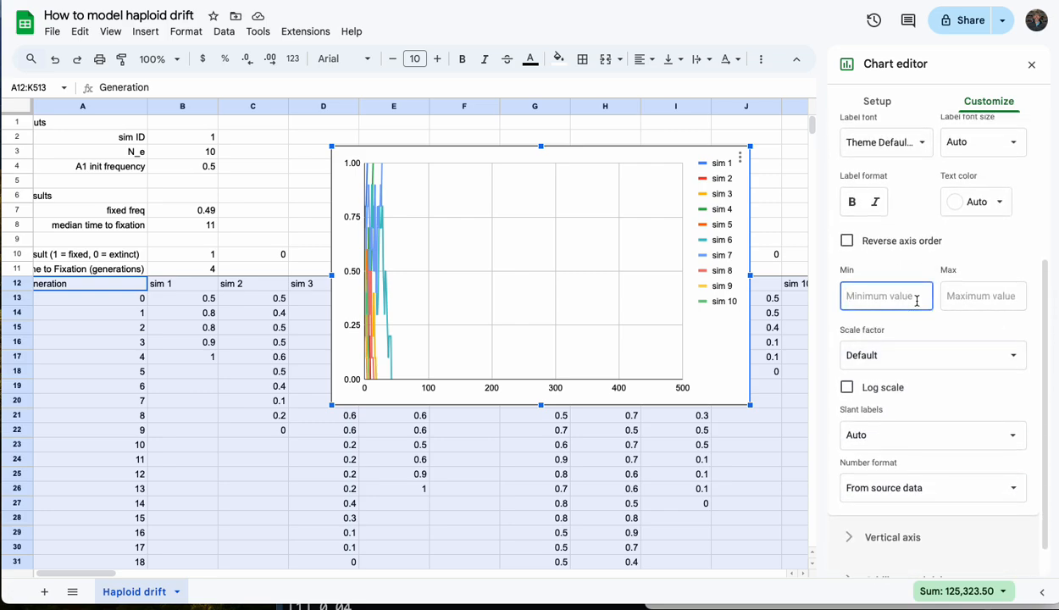
{"action": "type", "text": "0"}
{"action": "key", "text": "Tab"}
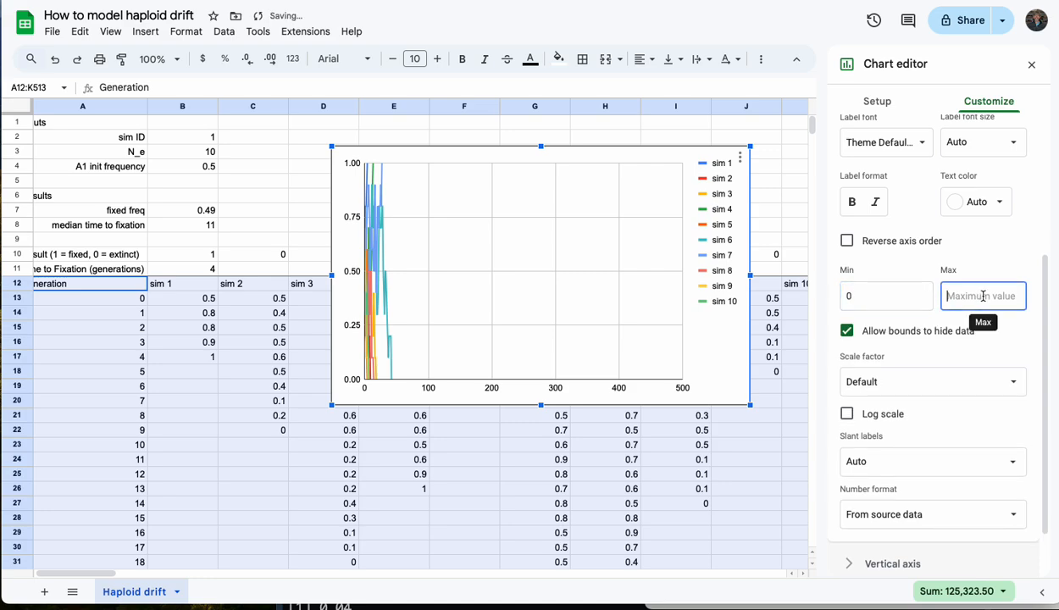
{"action": "type", "text": "100"}
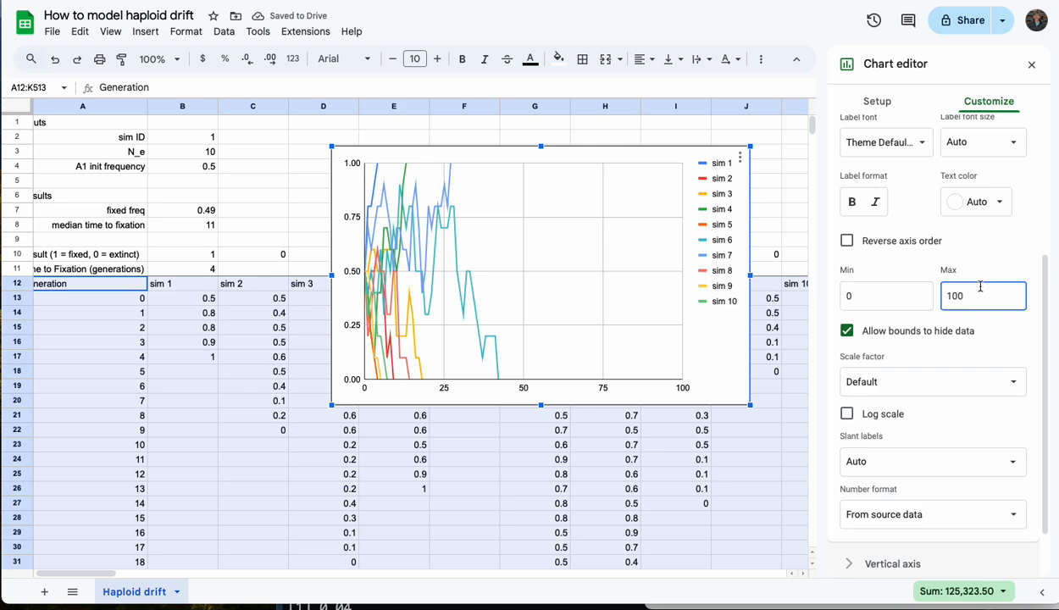
- Reduce the chart's horizontal axis maximum to 50
{"action": "double_click", "coordinate": [950, 298]}
{"action": "type", "text": "50"}
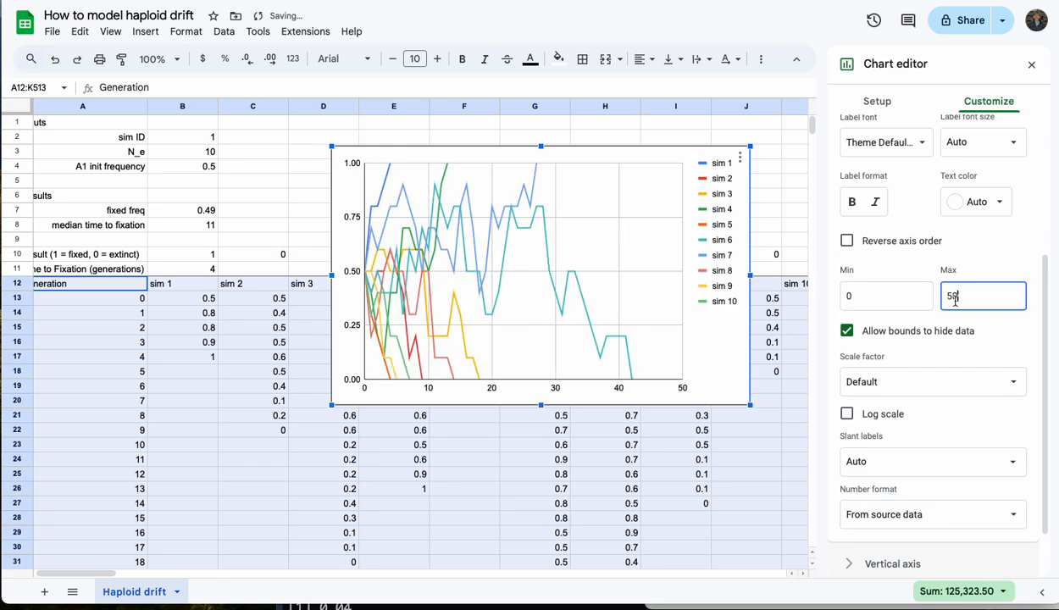
{"action": "key", "text": "Tab"}
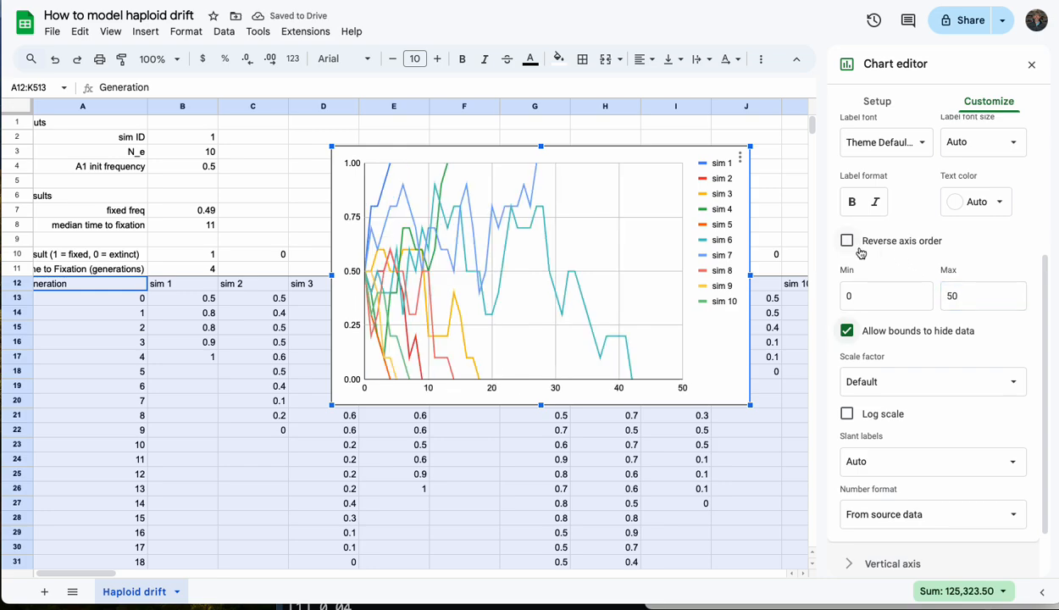
- Copy the sim ID in B2 and paste it over itself to rerun the simulations and redraw the chart
{"action": "left_click", "coordinate": [199, 139]}
{"action": "key", "text": "ctrl+c"}
{"action": "left_click", "coordinate": [227, 144]}
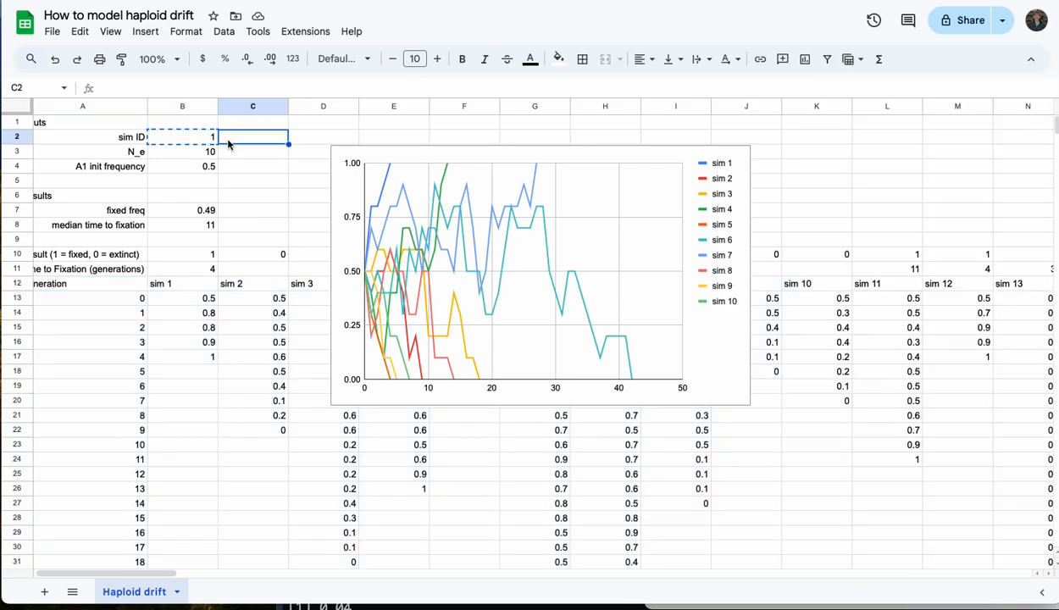
{"action": "left_click", "coordinate": [203, 140]}
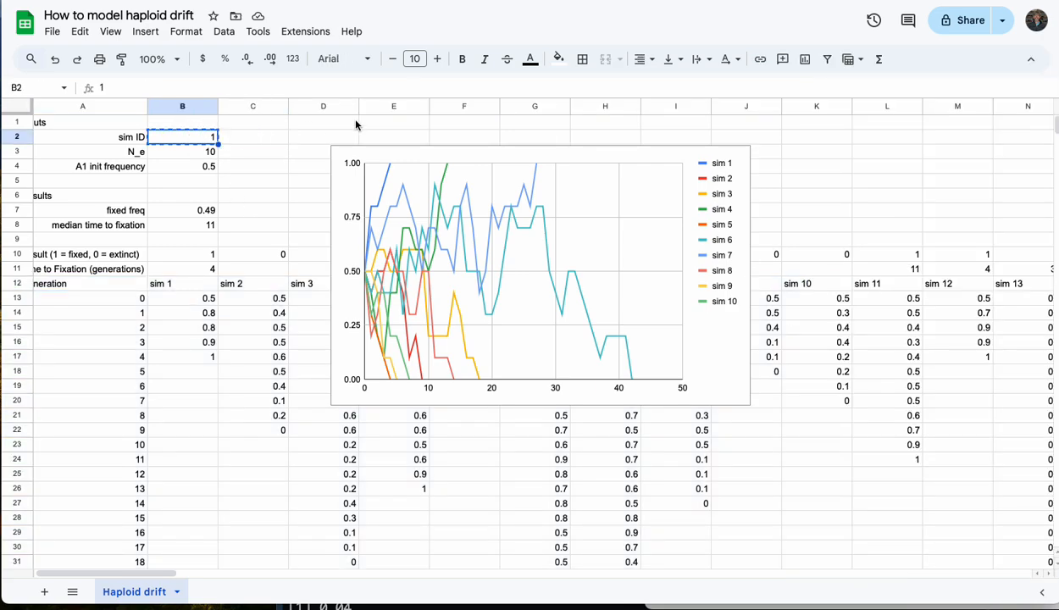
{"action": "key", "text": "ctrl+v"}
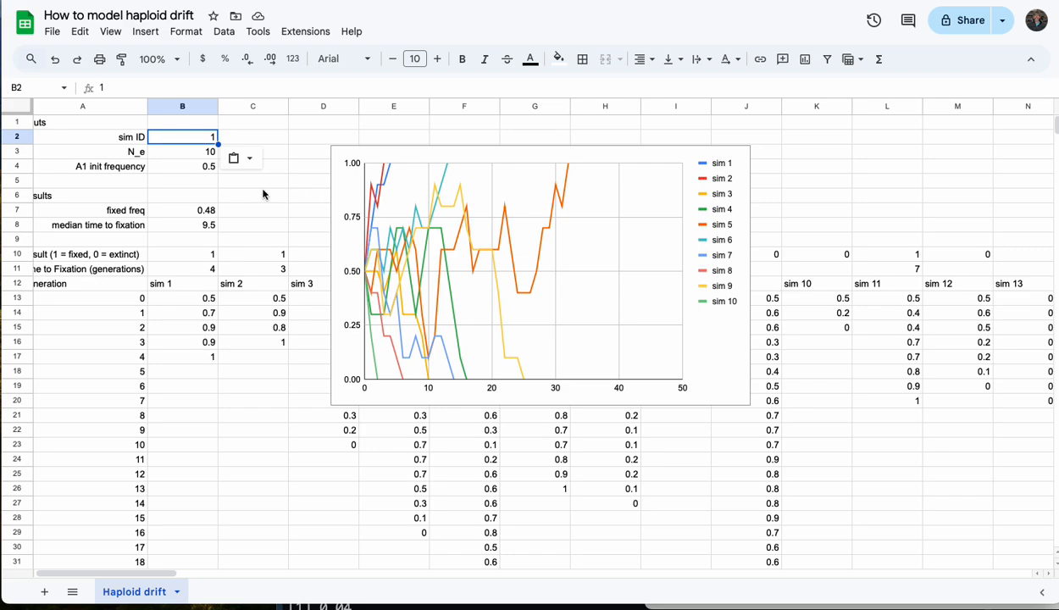
- Set the A1 initial frequency in B4 to 0.1
{"action": "left_click", "coordinate": [207, 166]}
{"action": "type", "text": "0.1"}
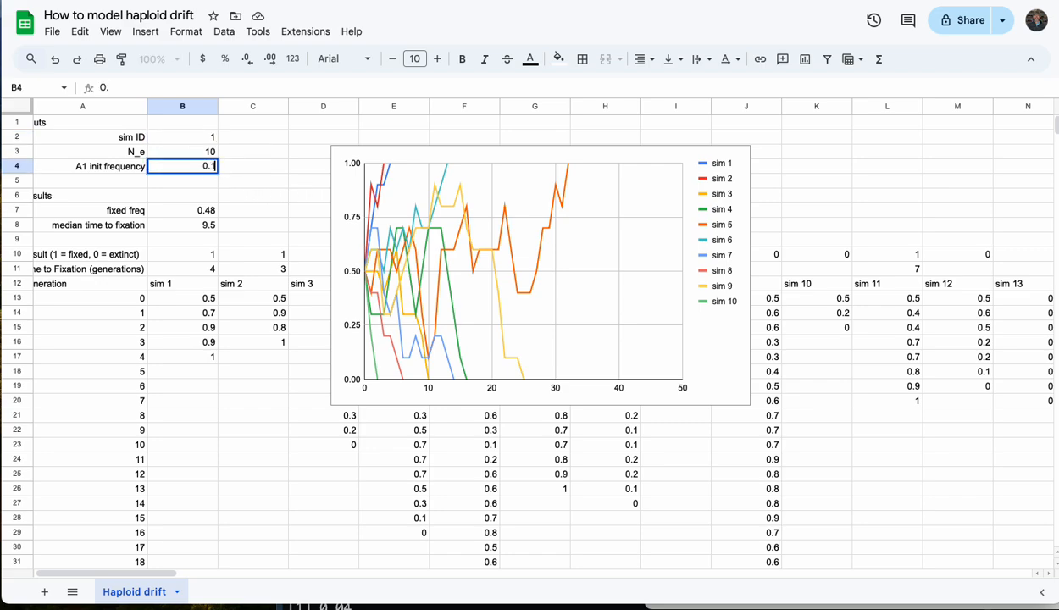
{"action": "key", "text": "Return"}
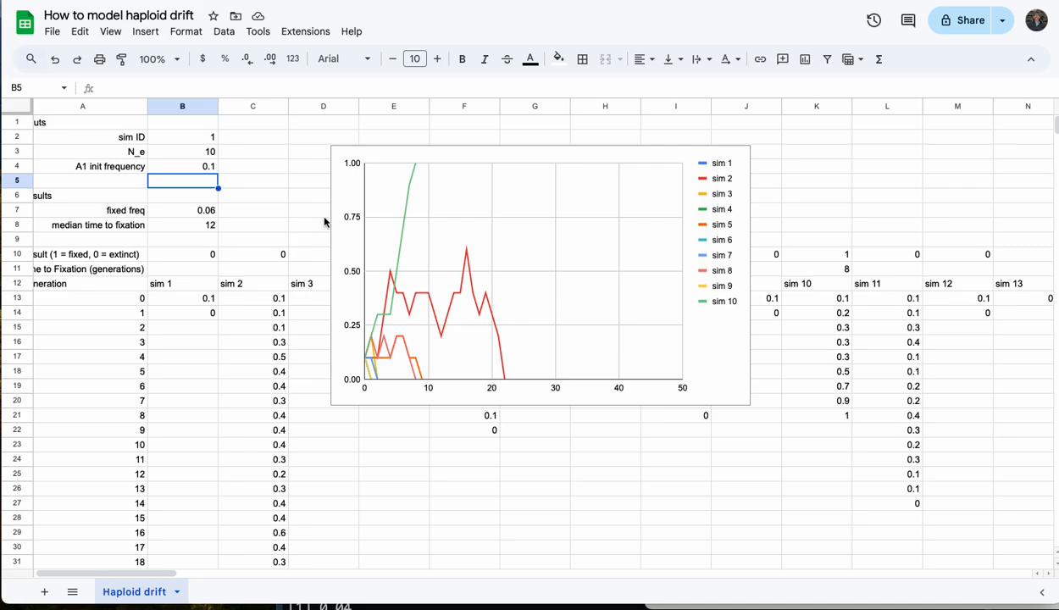
- Rerun the simulations many times at the 0.1 initial frequency by copying B2 and pasting it over itself, comparing the chart and fixed frequency
{"action": "left_click", "coordinate": [202, 140]}
{"action": "key", "text": "super+c"}
{"action": "left_click", "coordinate": [365, 181]}
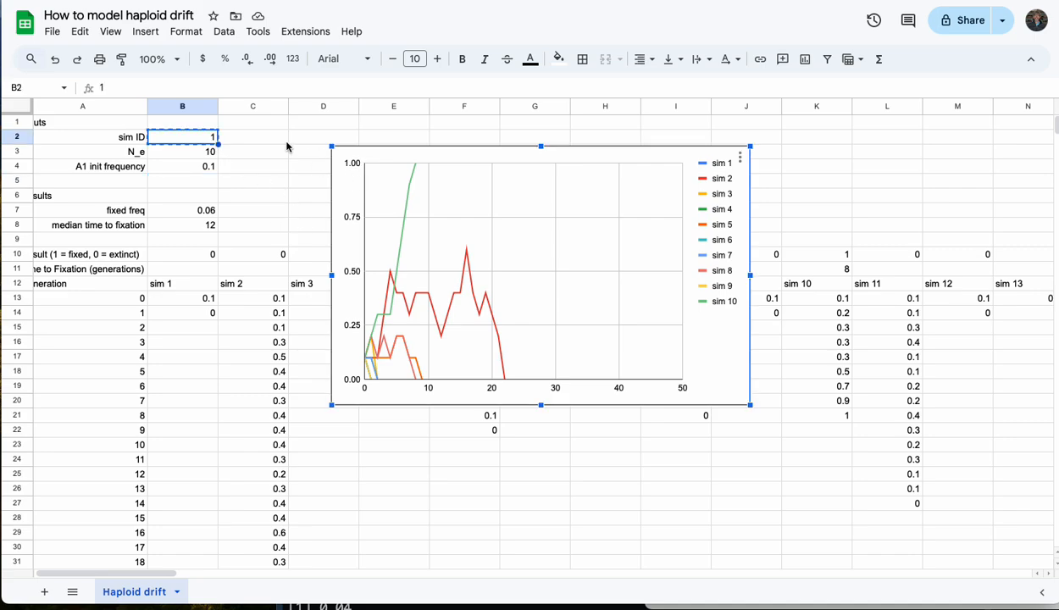
{"action": "left_click", "coordinate": [265, 142]}
{"action": "left_click", "coordinate": [210, 141]}
{"action": "key", "text": "super+v"}
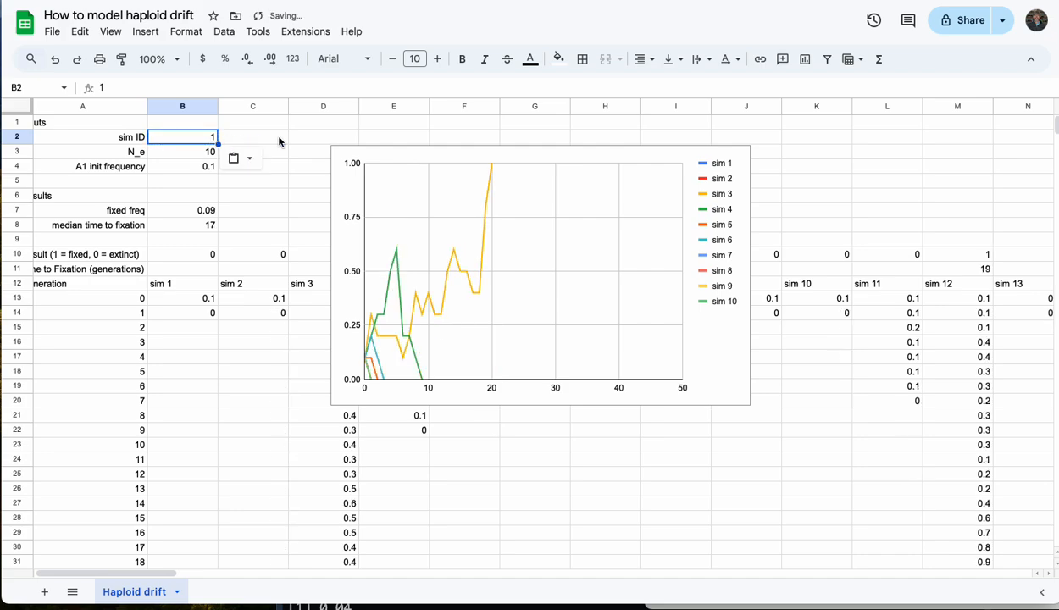
{"action": "key", "text": "super+v"}
{"action": "key", "text": "super+v"}
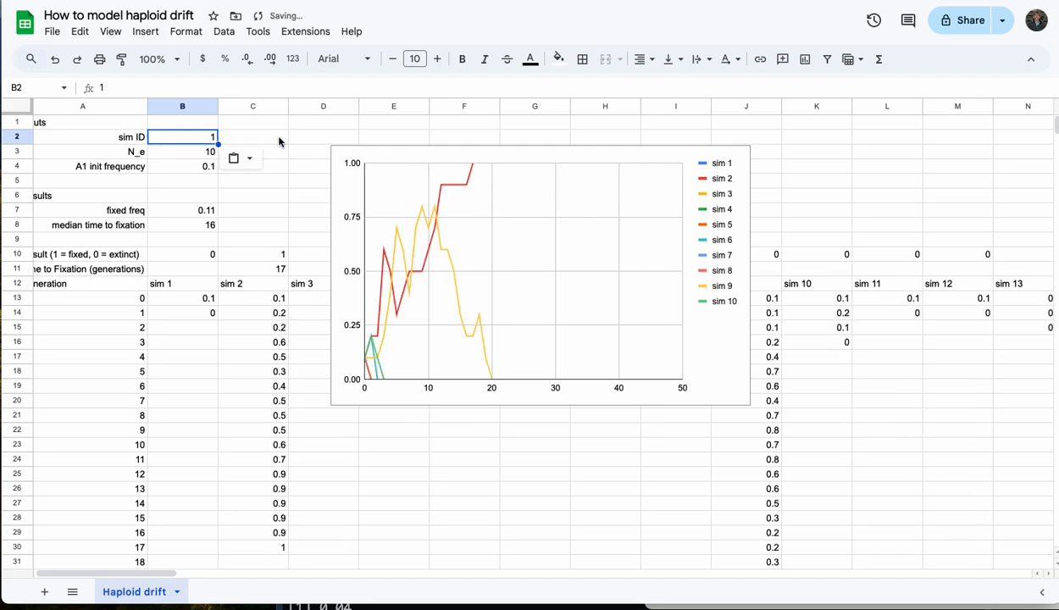
{"action": "key", "text": "super+v"}
{"action": "key", "text": "super+v"}
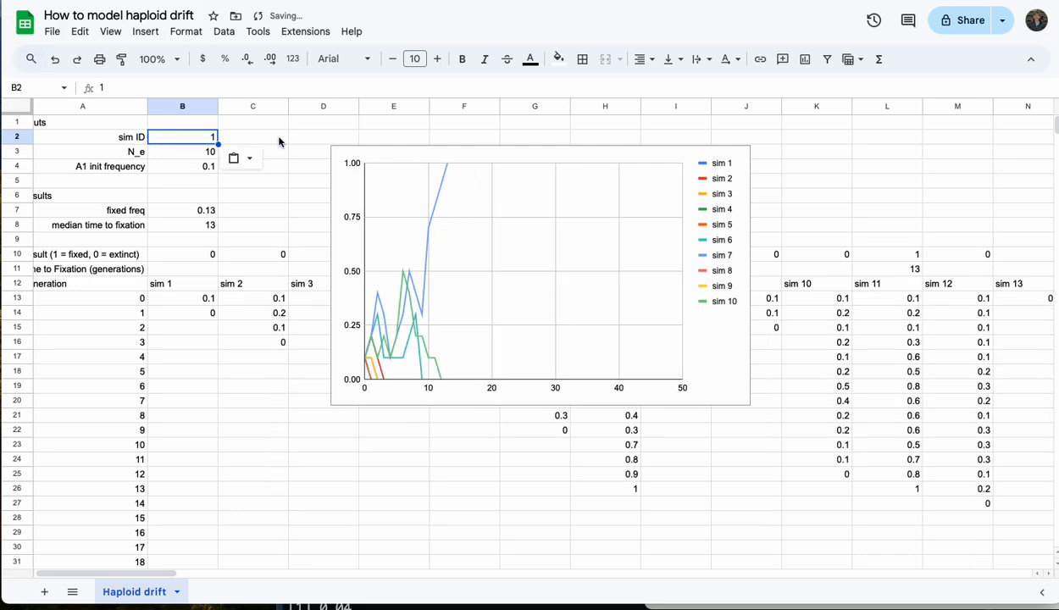
{"action": "key", "text": "super+v"}
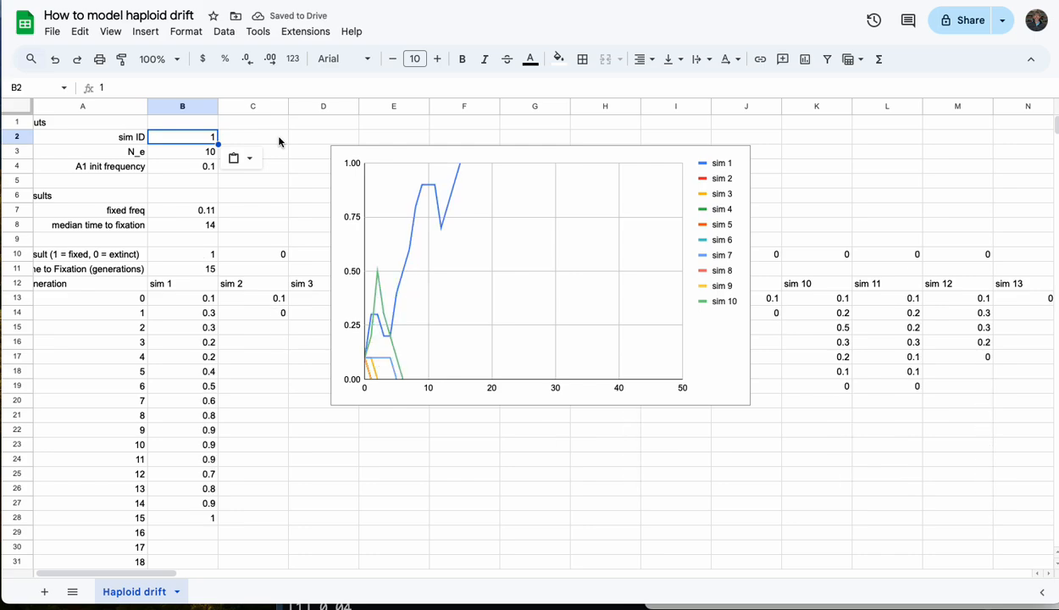
{"action": "key", "text": "super+v"}
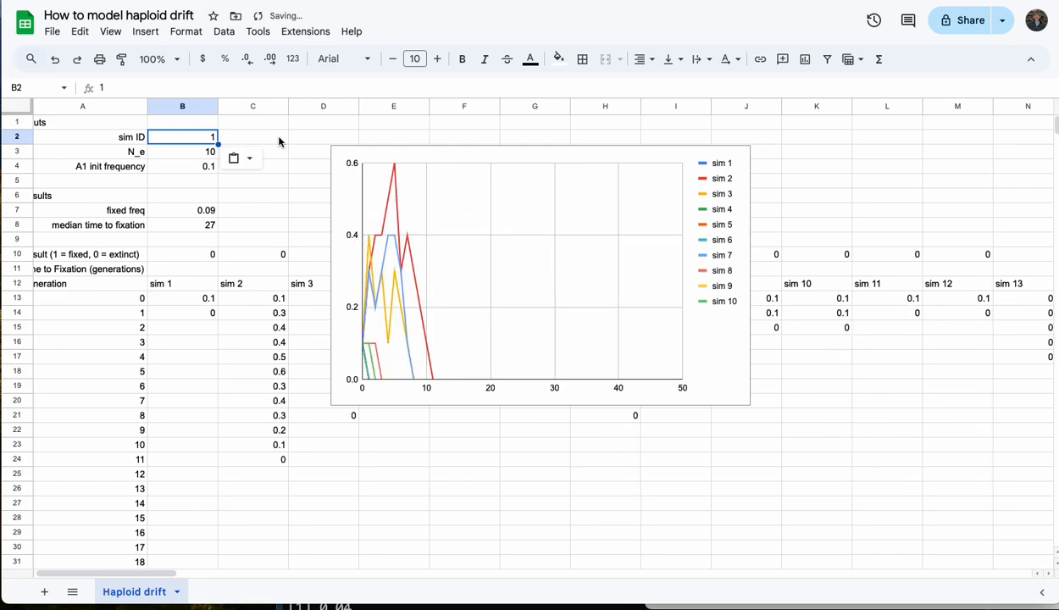
{"action": "key", "text": "super+v"}
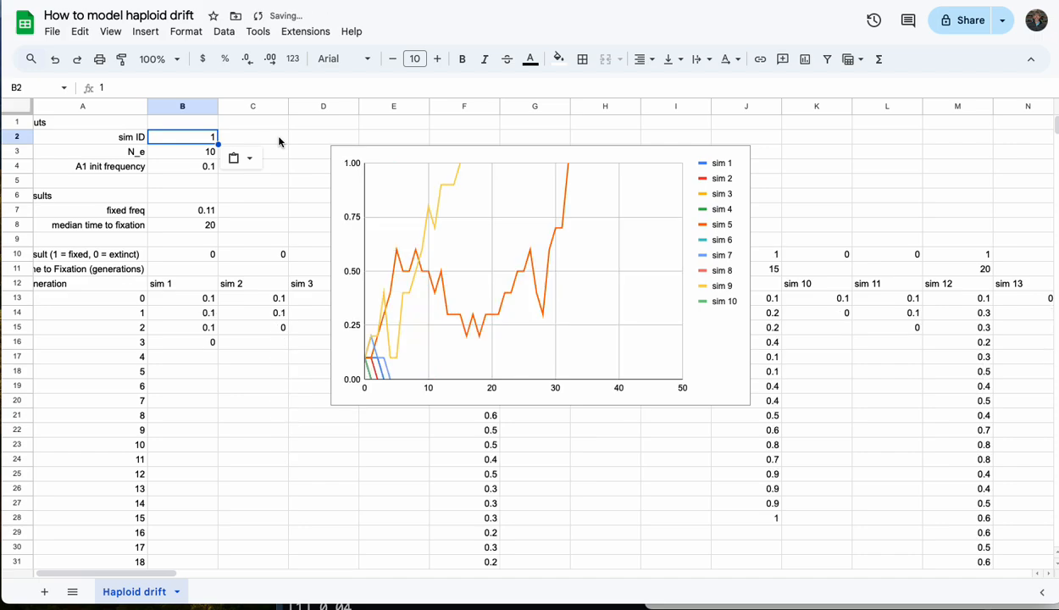
{"action": "key", "text": "super+v"}
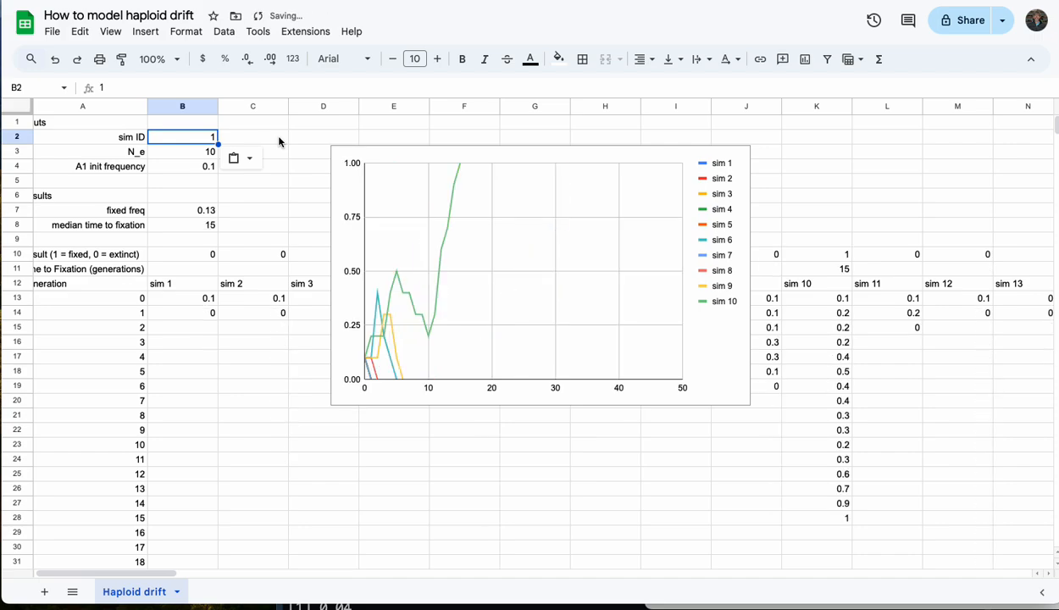
{"action": "key", "text": "super+v"}
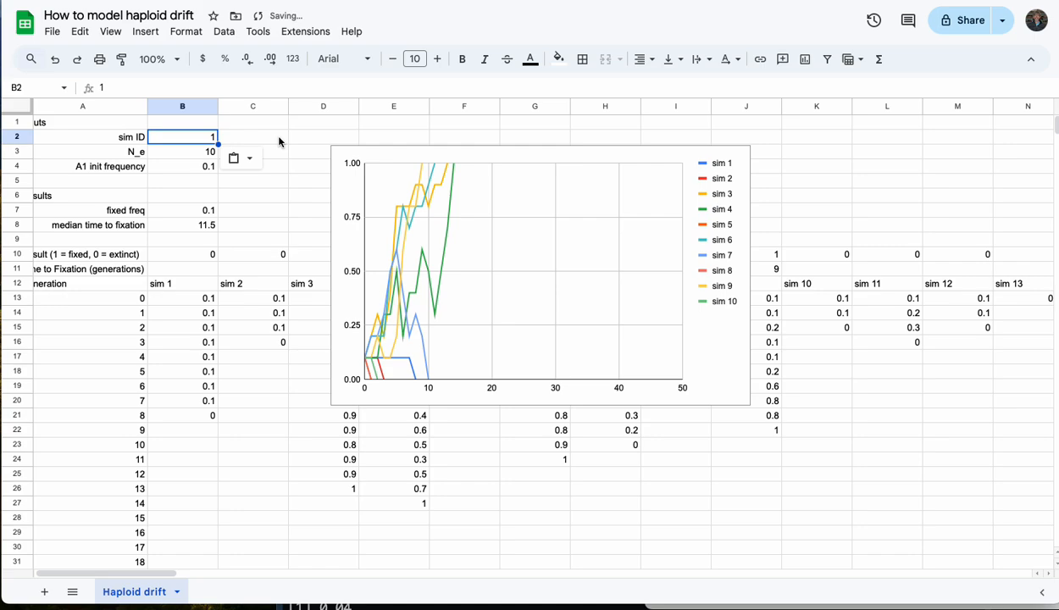